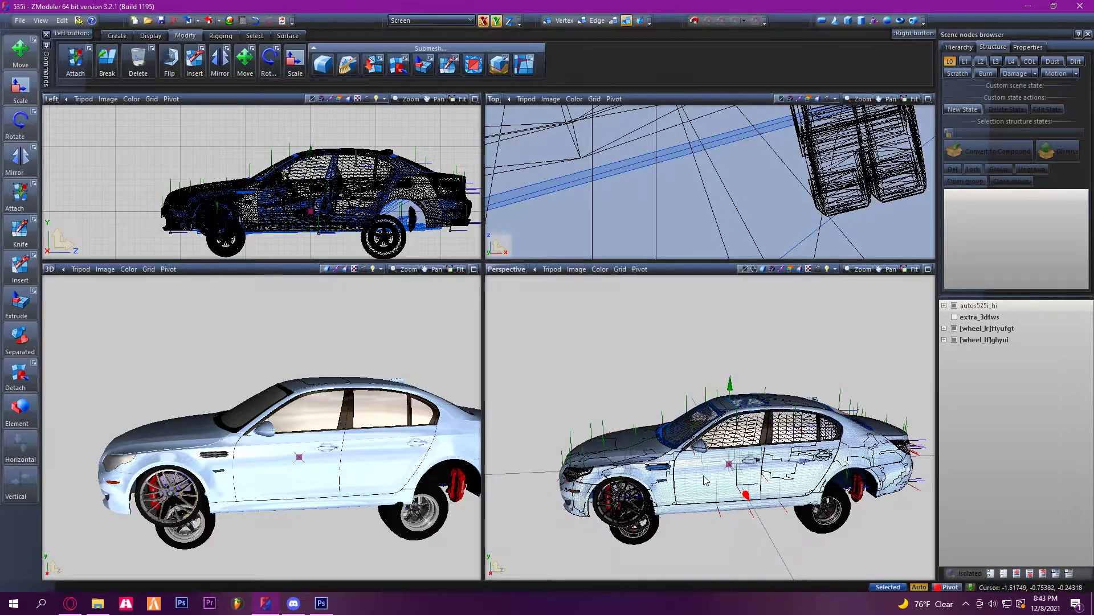
scroll(741, 518, up, 3)
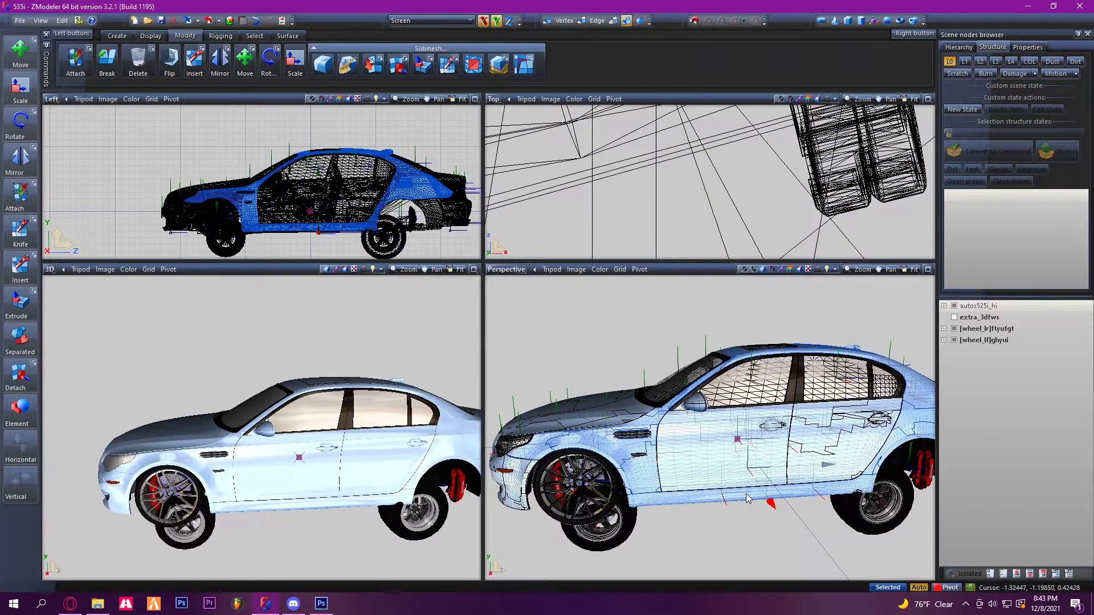
scroll(752, 499, down, 2)
middle_drag(738, 497, 727, 417)
scroll(605, 375, up, 2)
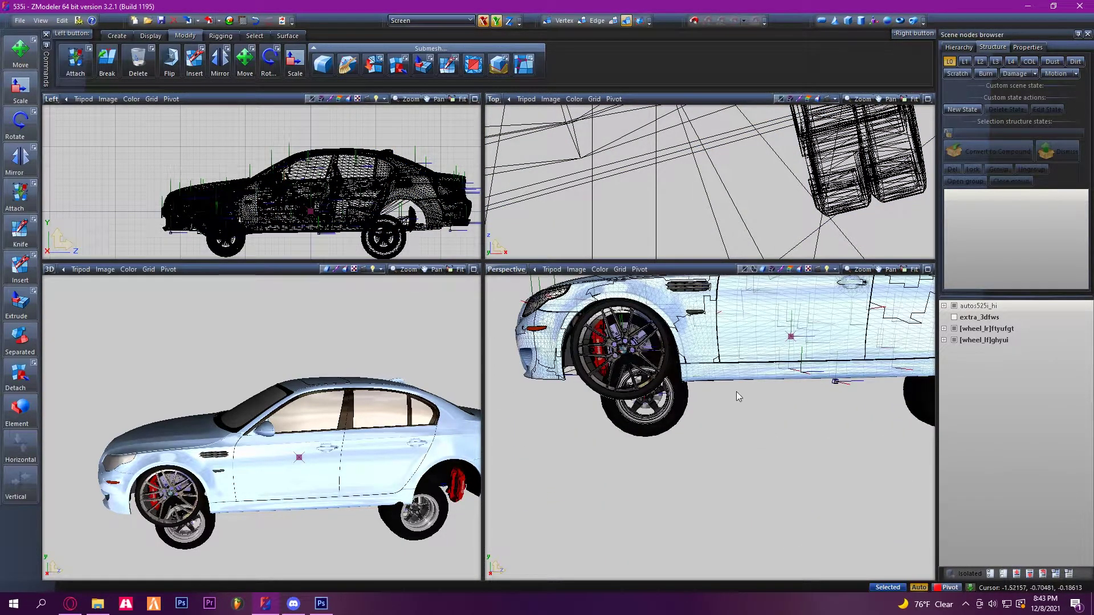
scroll(661, 428, down, 3)
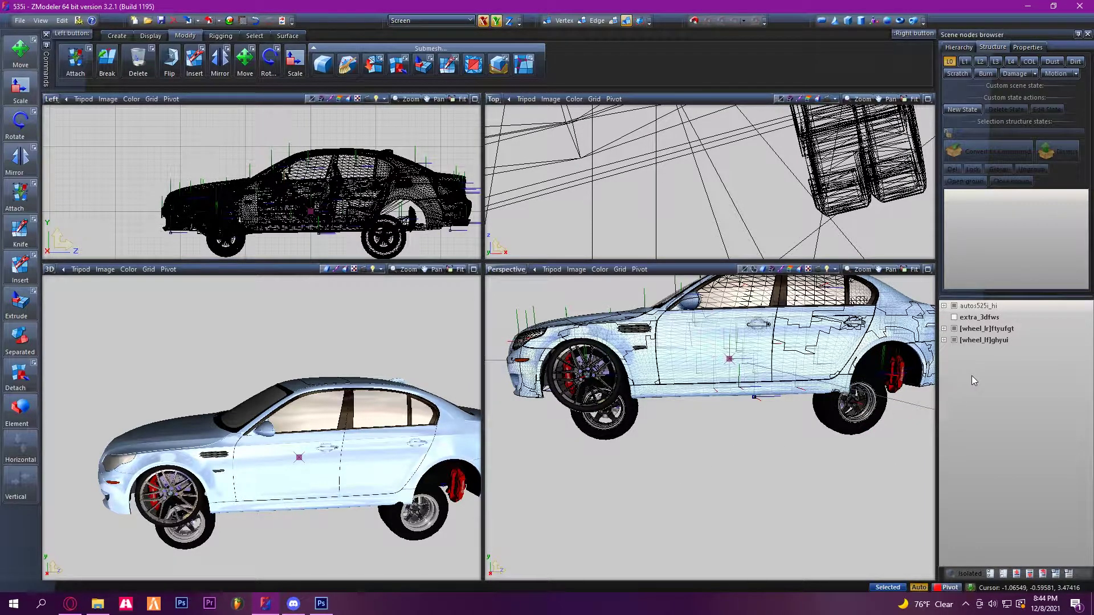
Unlink the wheel_lr, wheel_rr, wheel_rf and [wheel_lf] nodes from the chassis in the autos525i_hi hierarchy.
click(944, 306)
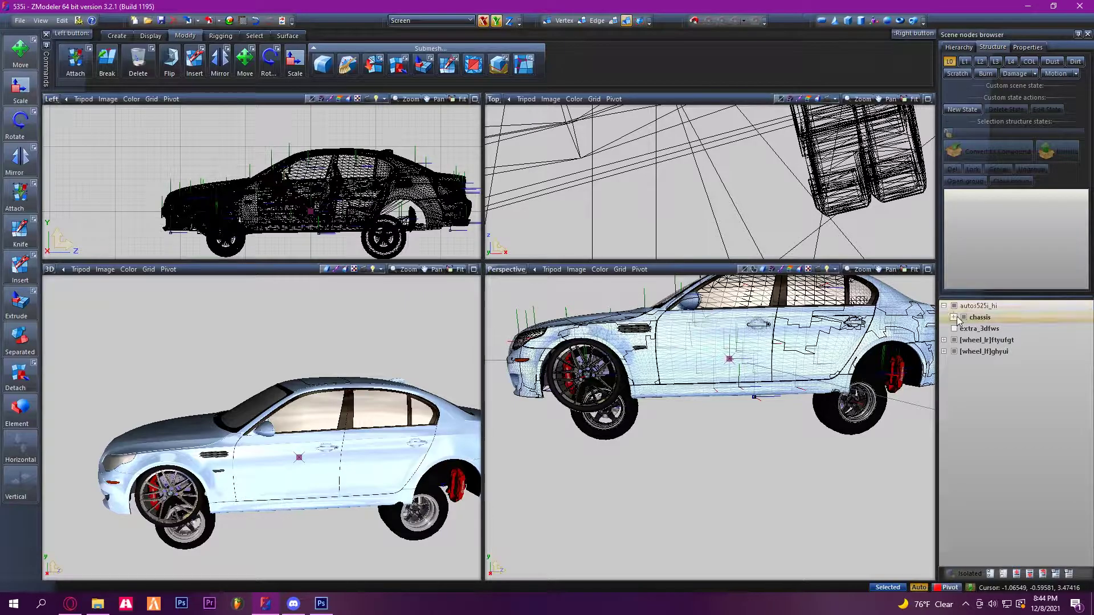
click(954, 317)
scroll(1020, 374, down, 10)
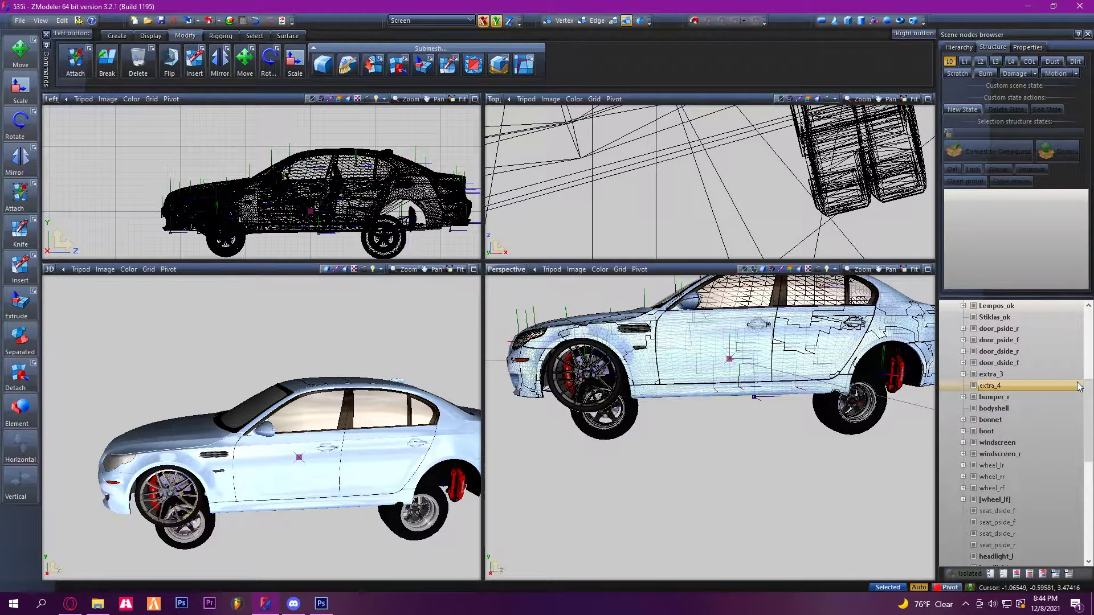
scroll(1078, 386, down, 8)
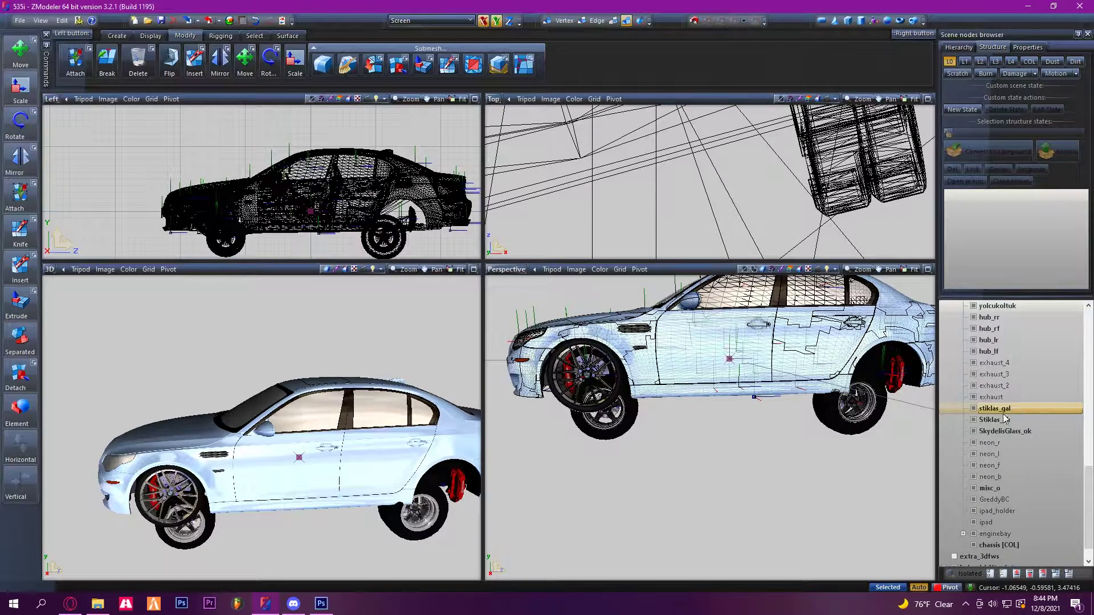
scroll(1000, 443, up, 4)
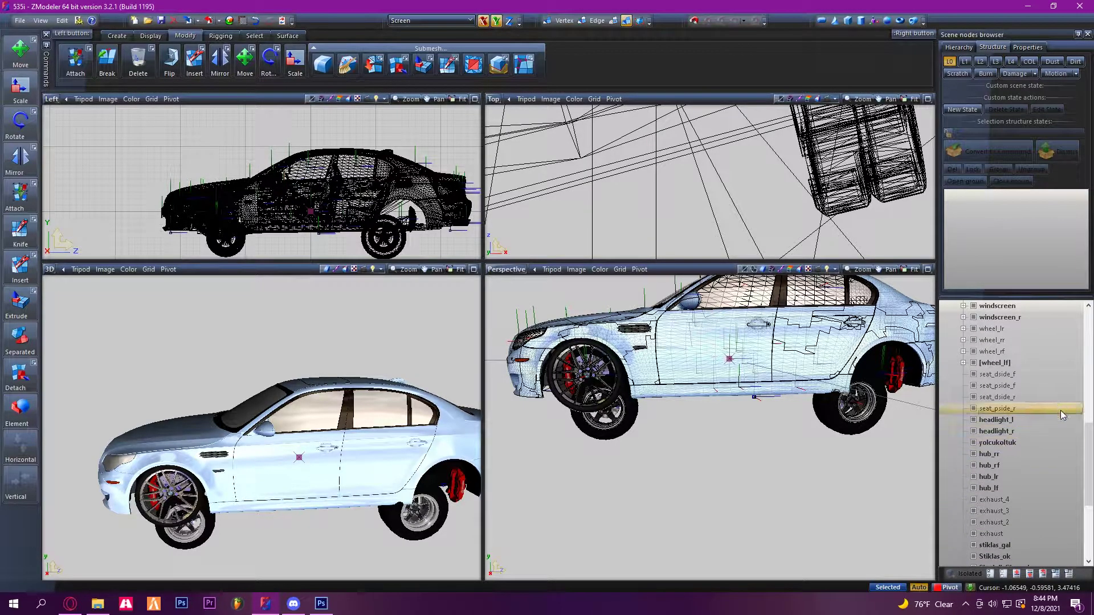
click(1026, 364)
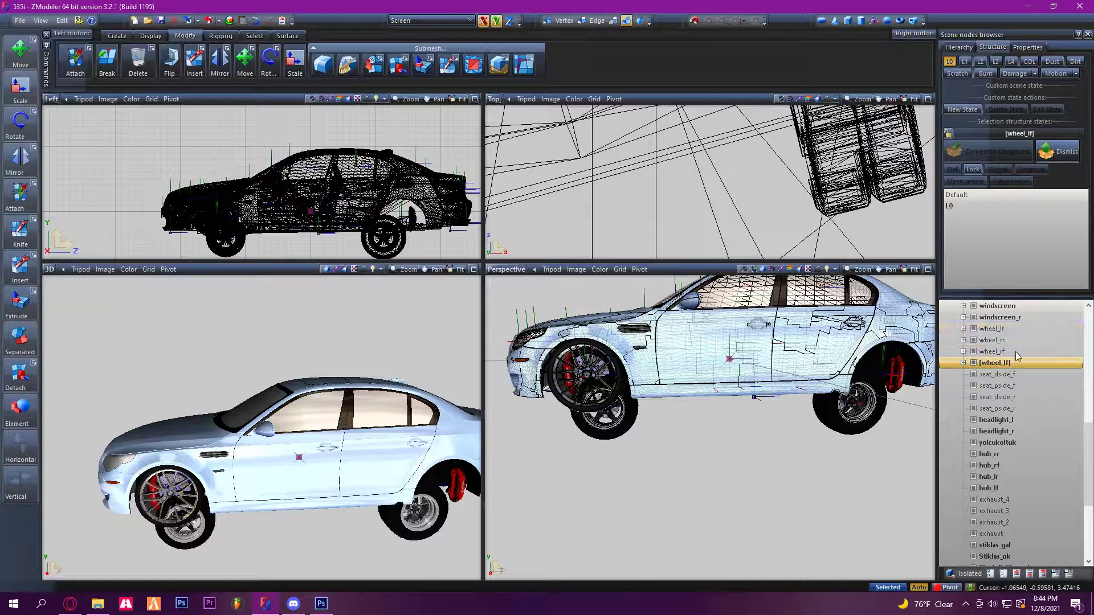
shift+click(996, 329)
right_click(990, 340)
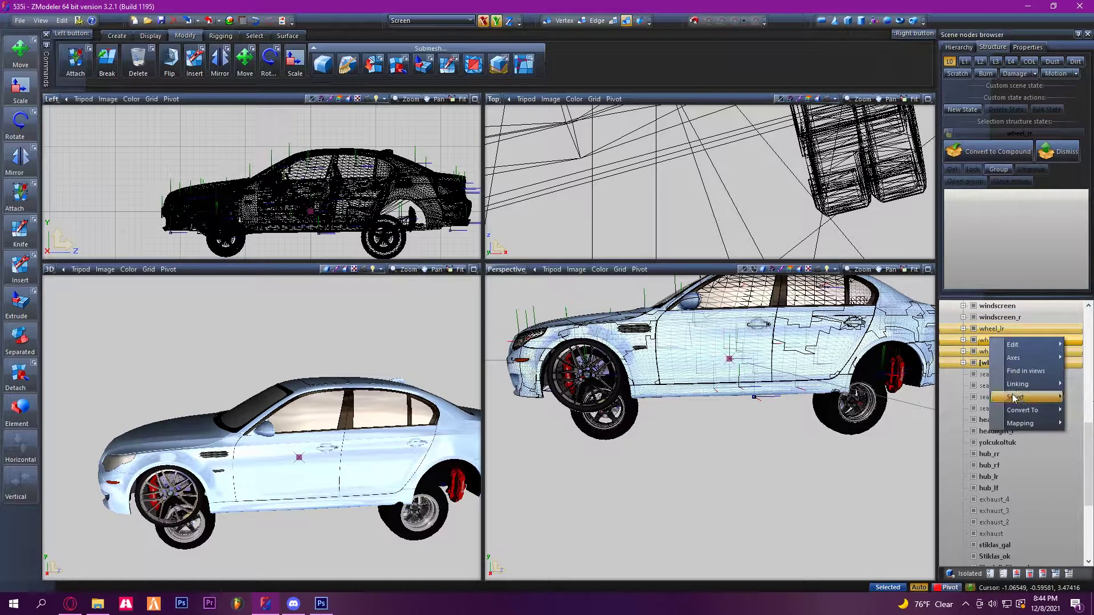
mouse_move(1013, 397)
click(977, 389)
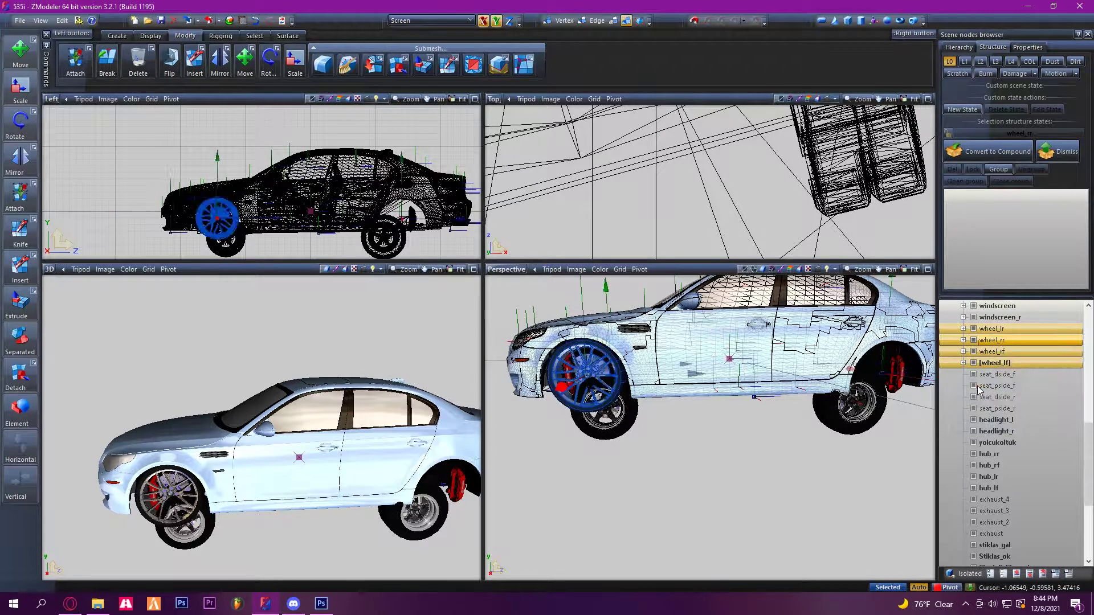
click(1037, 374)
Collapse the chassis and autos525i_hi nodes and hide autos525i_hi so only the wheels are displayed.
scroll(1023, 373, up, 10)
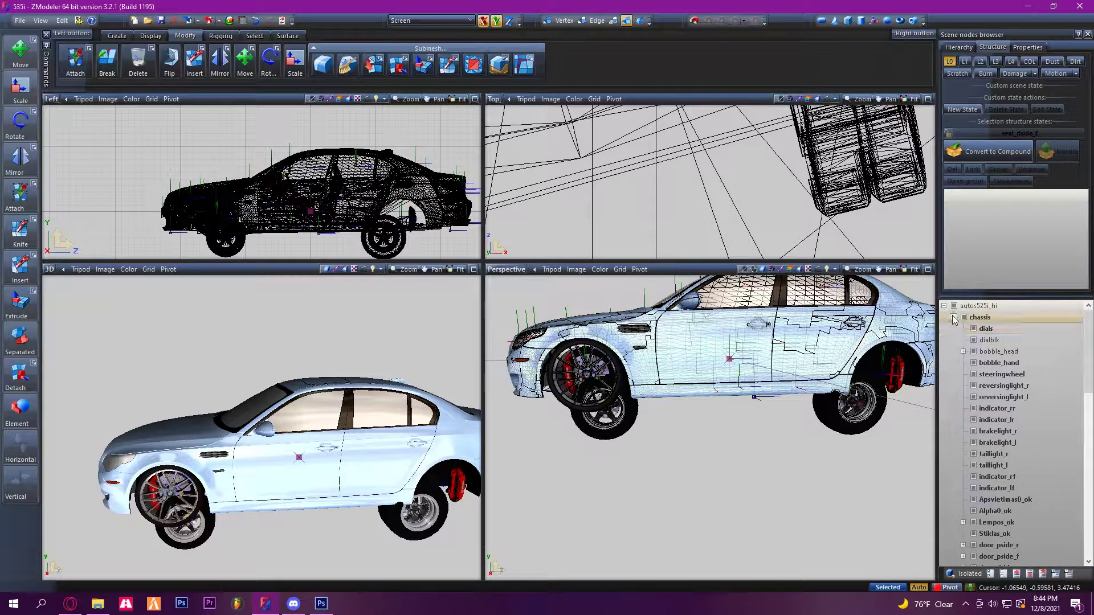
click(954, 317)
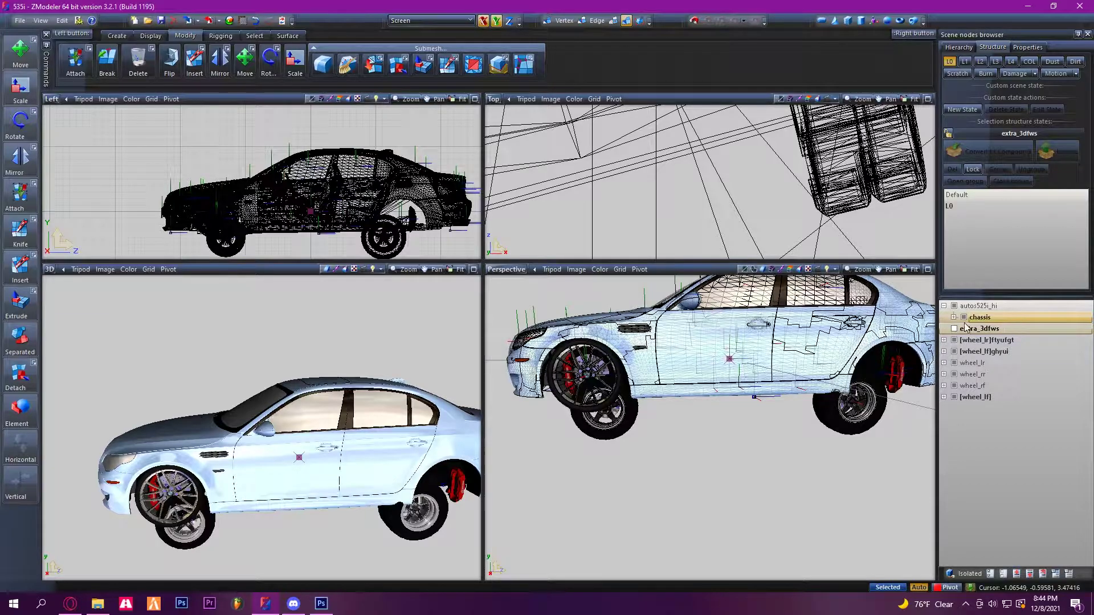
click(944, 307)
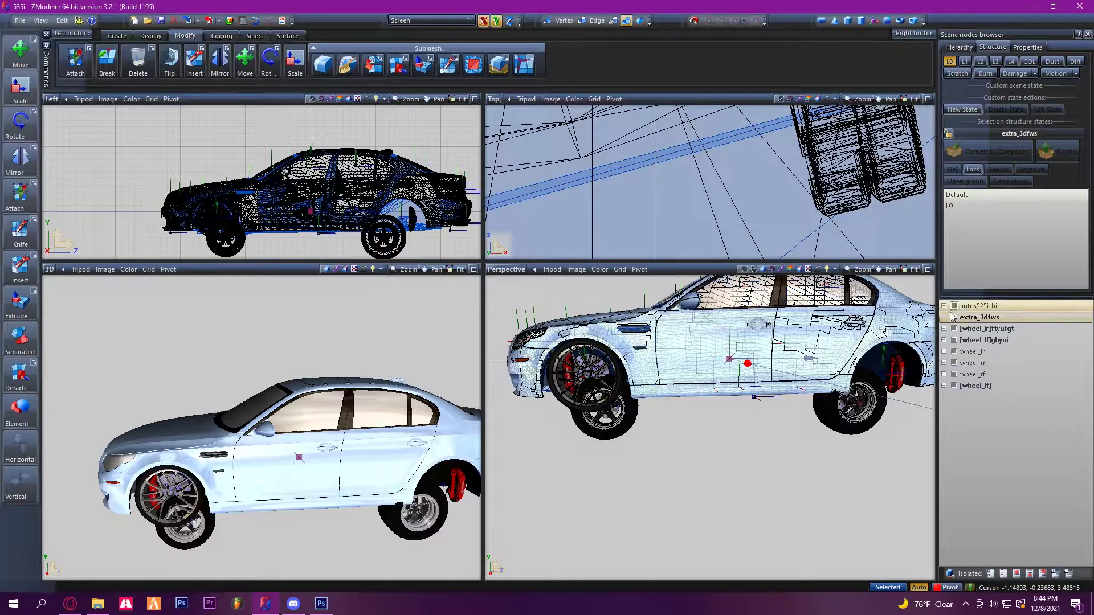
middle_drag(786, 489, 798, 480)
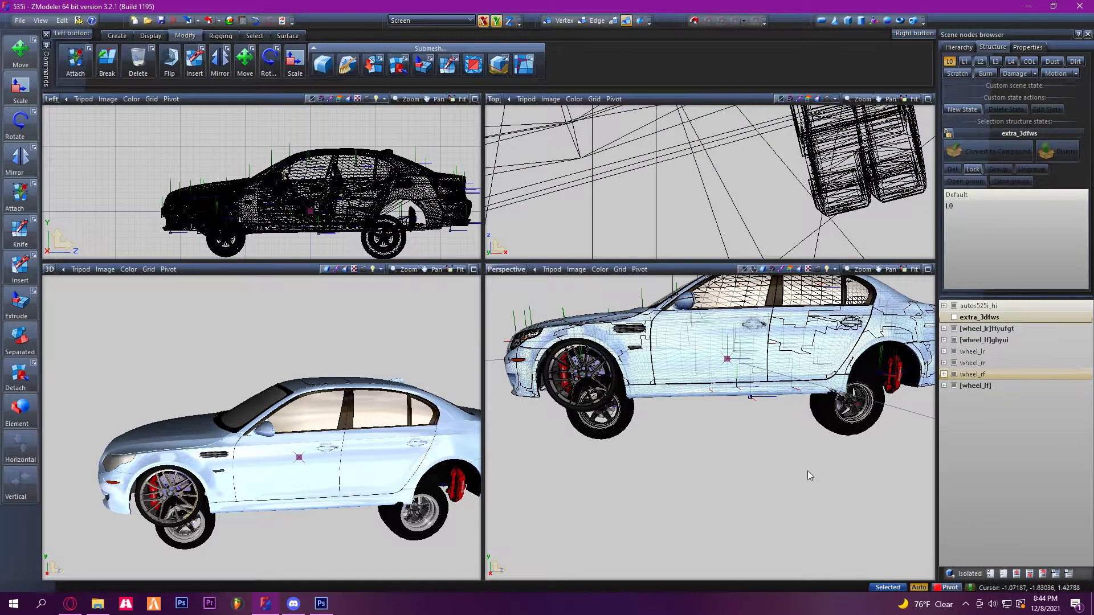
click(954, 305)
middle_drag(772, 430, 790, 439)
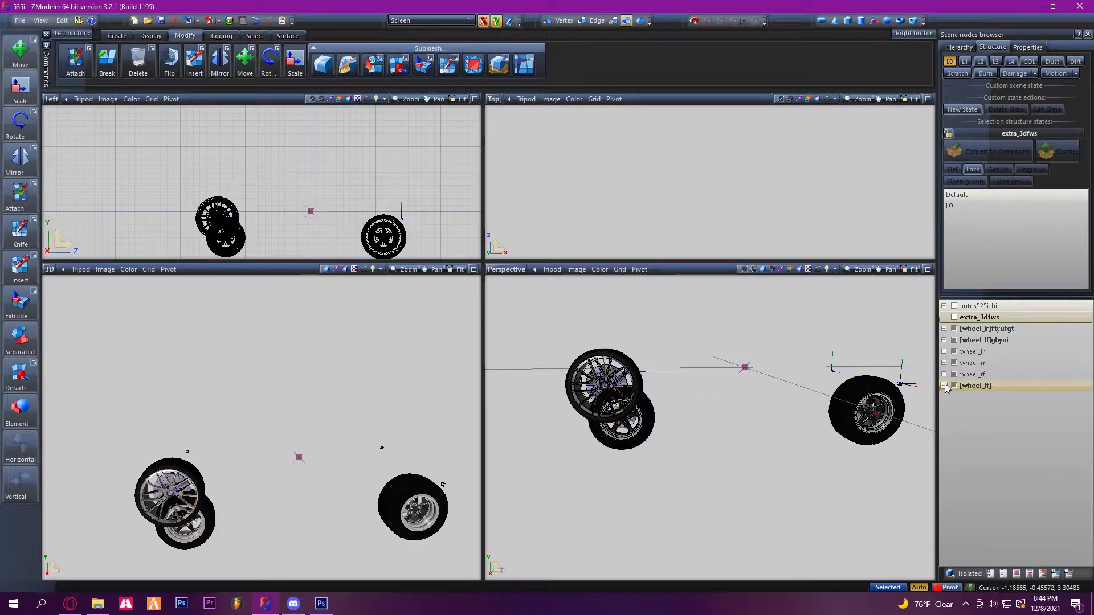
Turn on the COL state display and examine the collision shapes around the wheels.
middle_drag(768, 338, 854, 377)
scroll(746, 393, up, 5)
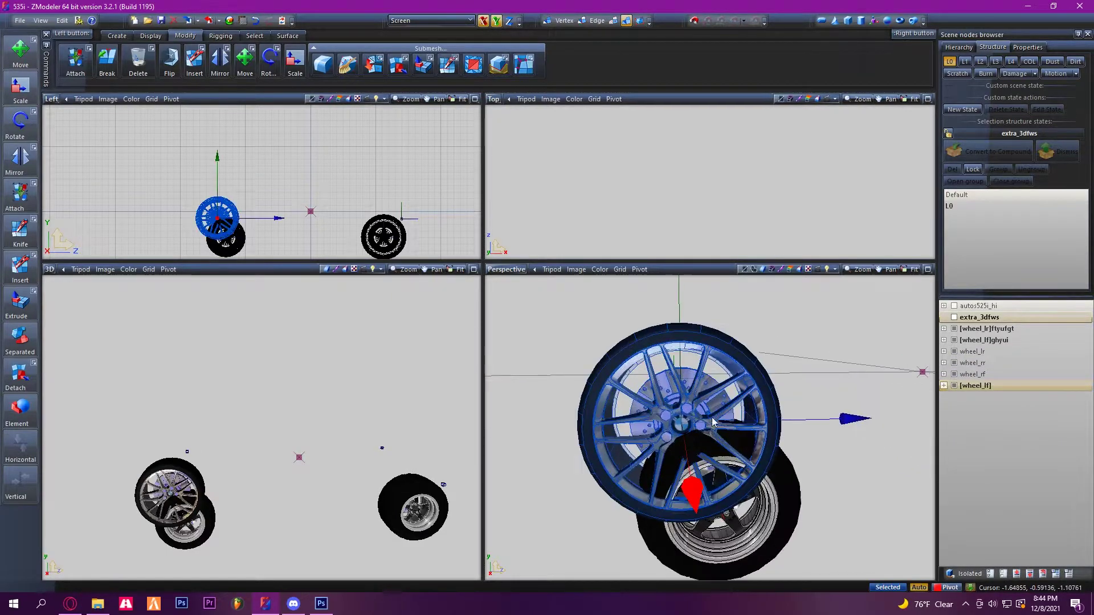
click(1028, 61)
scroll(820, 421, down, 3)
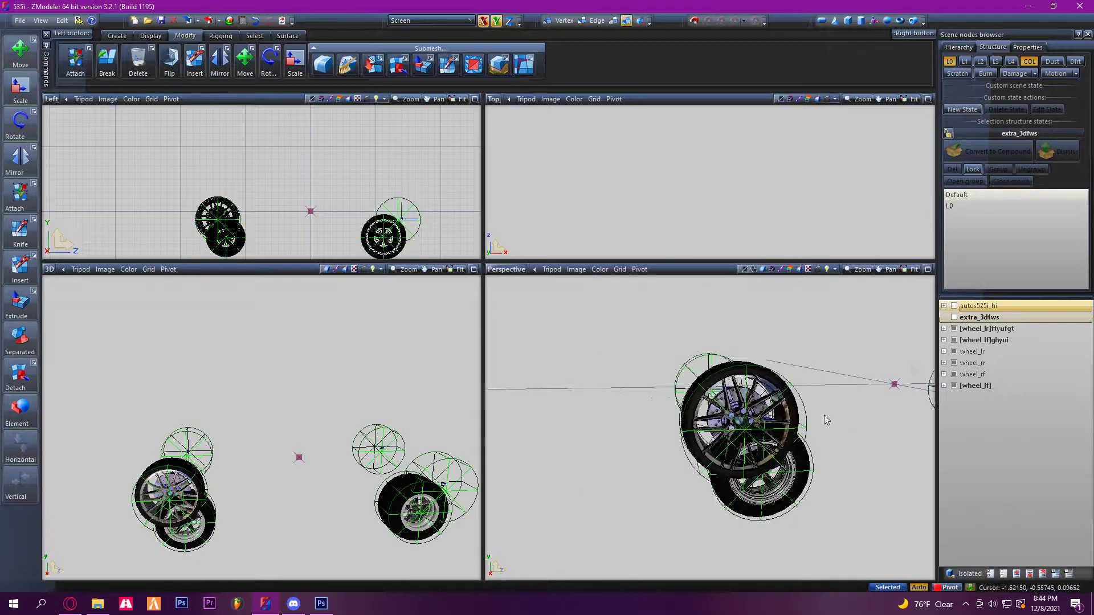
middle_drag(828, 432, 773, 478)
middle_drag(879, 432, 809, 441)
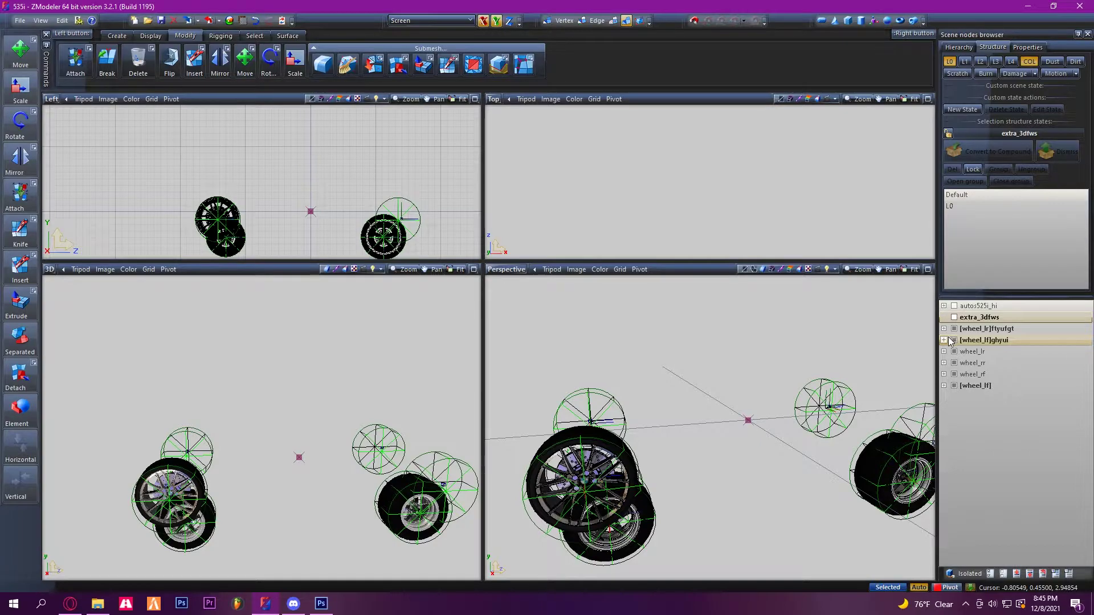
Turn on isolated display, select [wheel_lf]ghyui and center its local axes to the object.
click(969, 385)
click(969, 574)
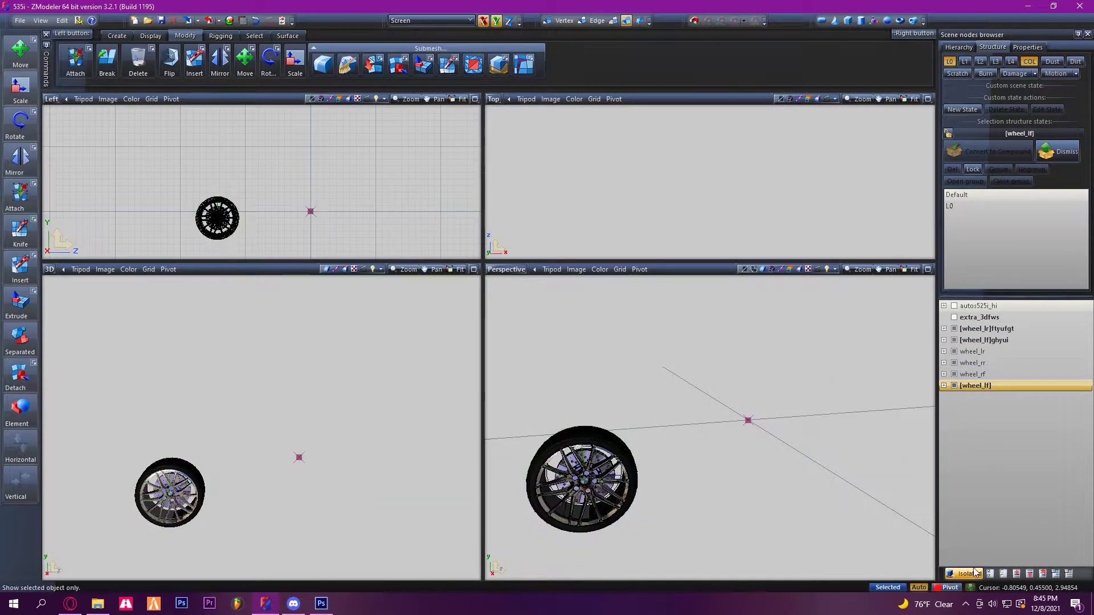
click(977, 340)
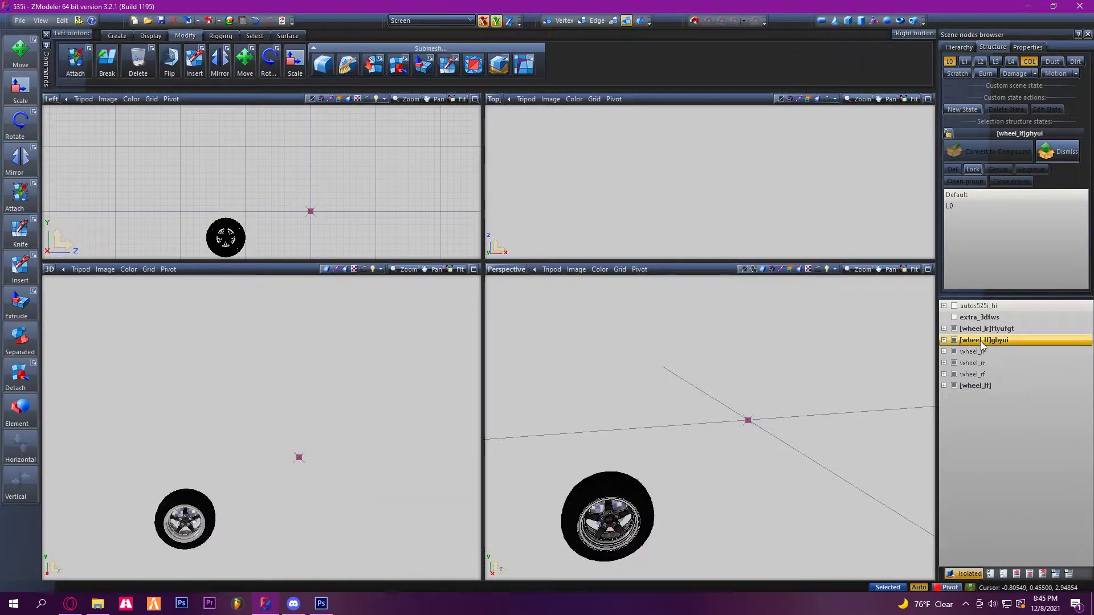
click(151, 35)
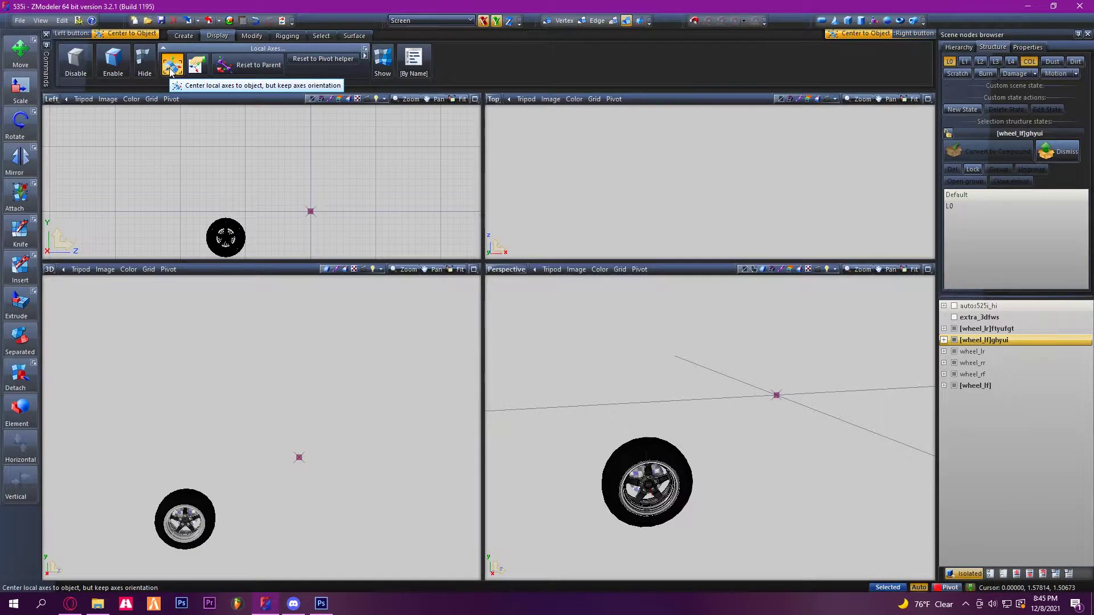
click(363, 51)
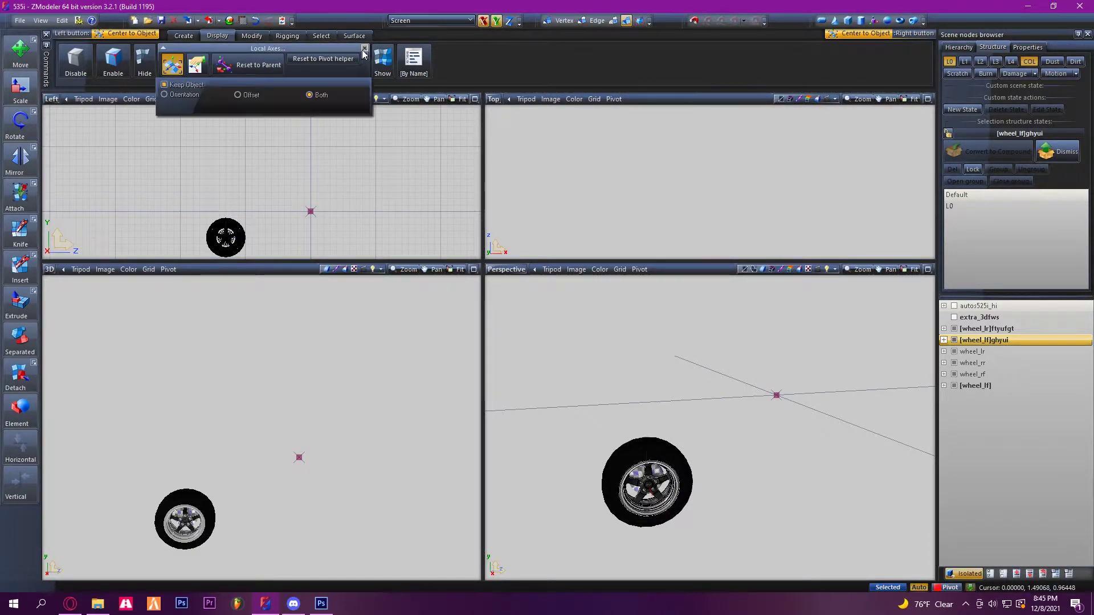
click(629, 479)
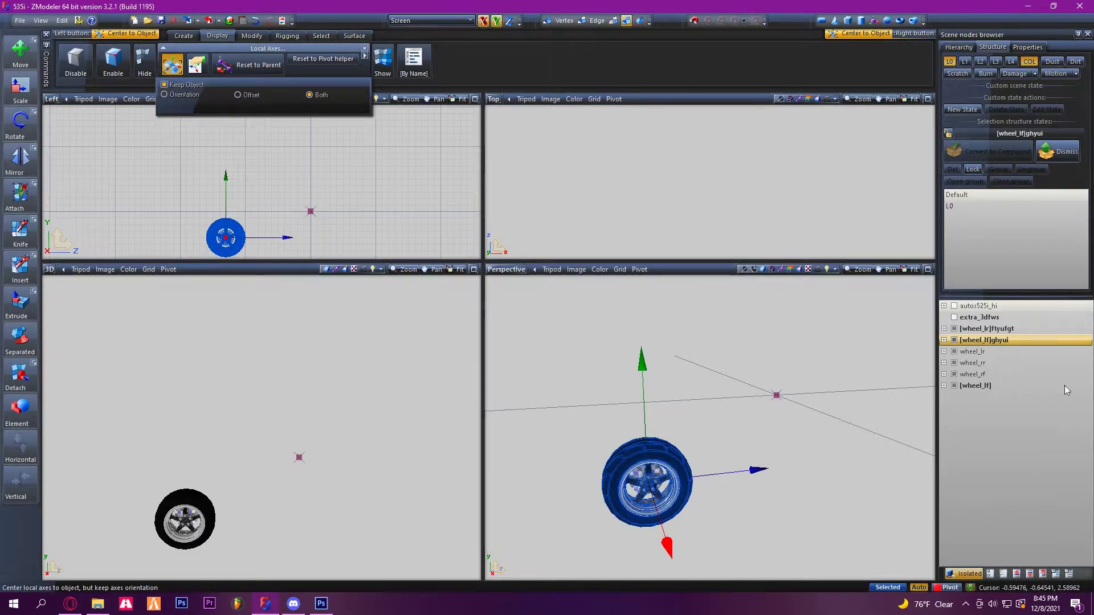
Select [wheel_lr]ftyufgt, activate the local axes Copy tool and turn off its Keep Object option.
click(1010, 329)
middle_drag(809, 387, 741, 393)
middle_drag(664, 370, 783, 393)
click(196, 64)
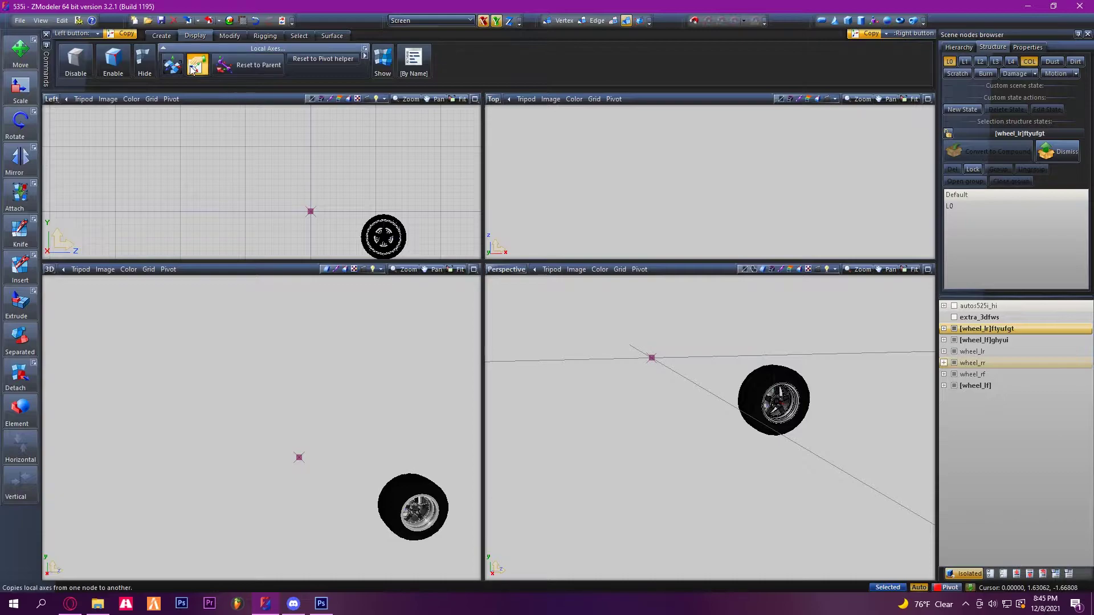
click(364, 54)
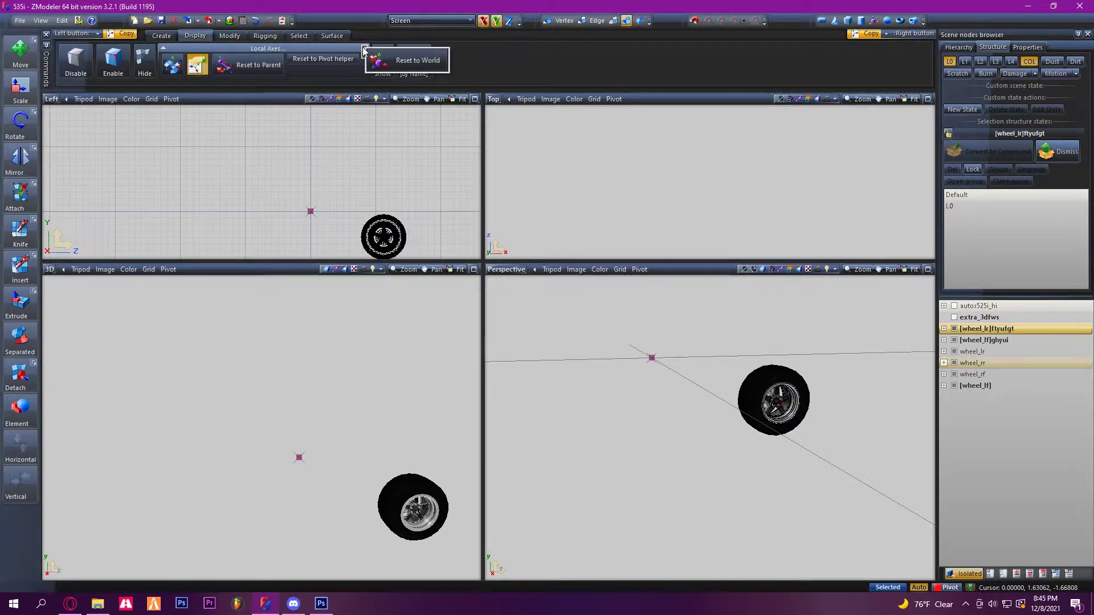
click(365, 49)
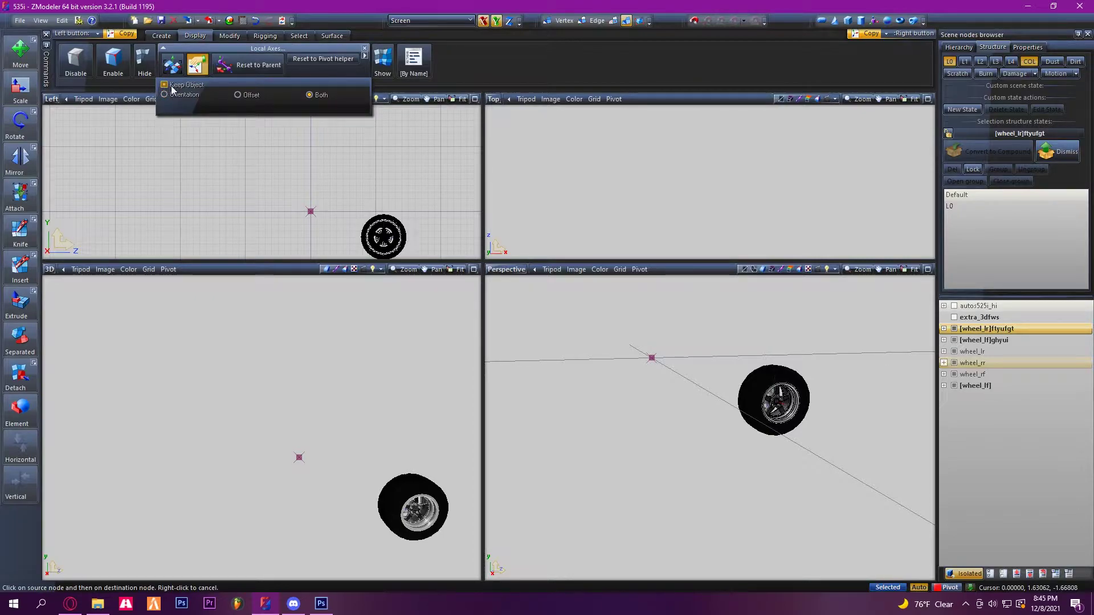
Unlink the collision nodes wheel_lr [COL]yfj and wheel_lf [COL]drtxg from their parent wheels.
click(944, 387)
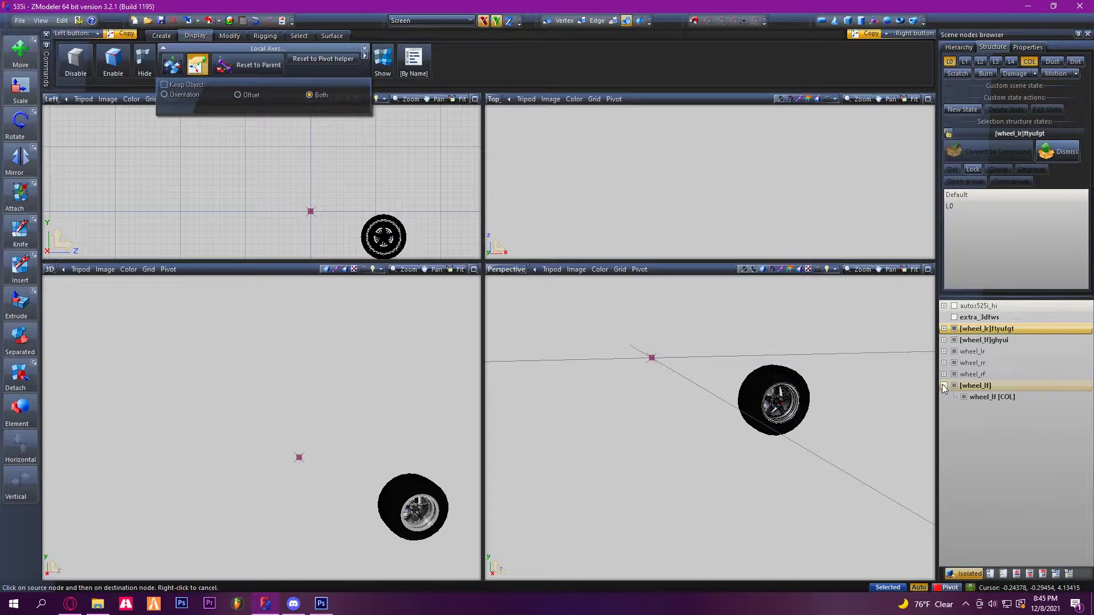
click(943, 329)
click(944, 352)
click(996, 340)
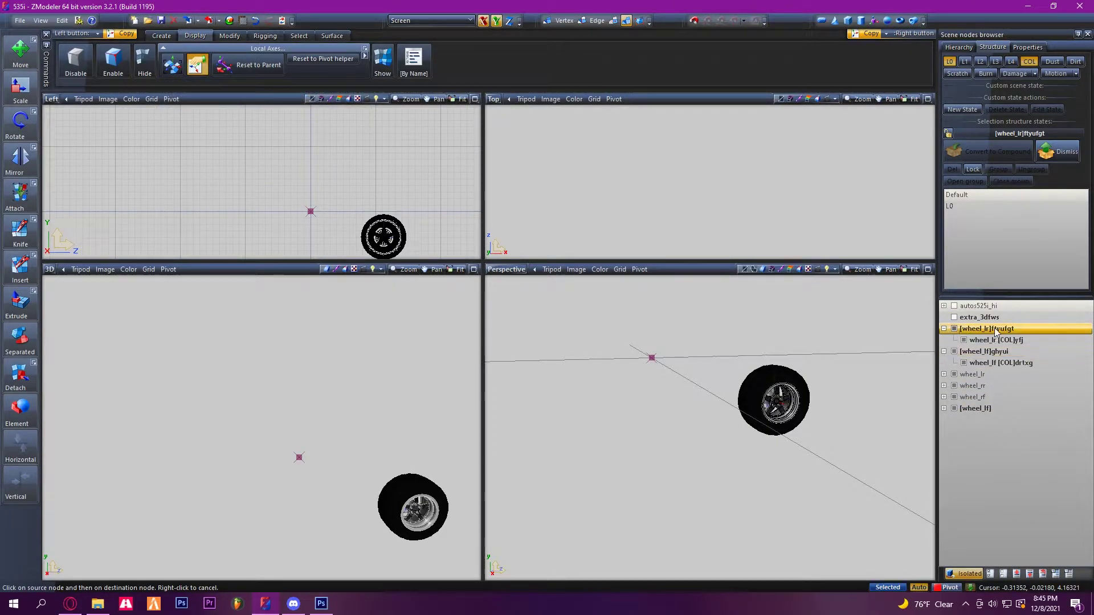
click(1007, 363)
right_click(994, 341)
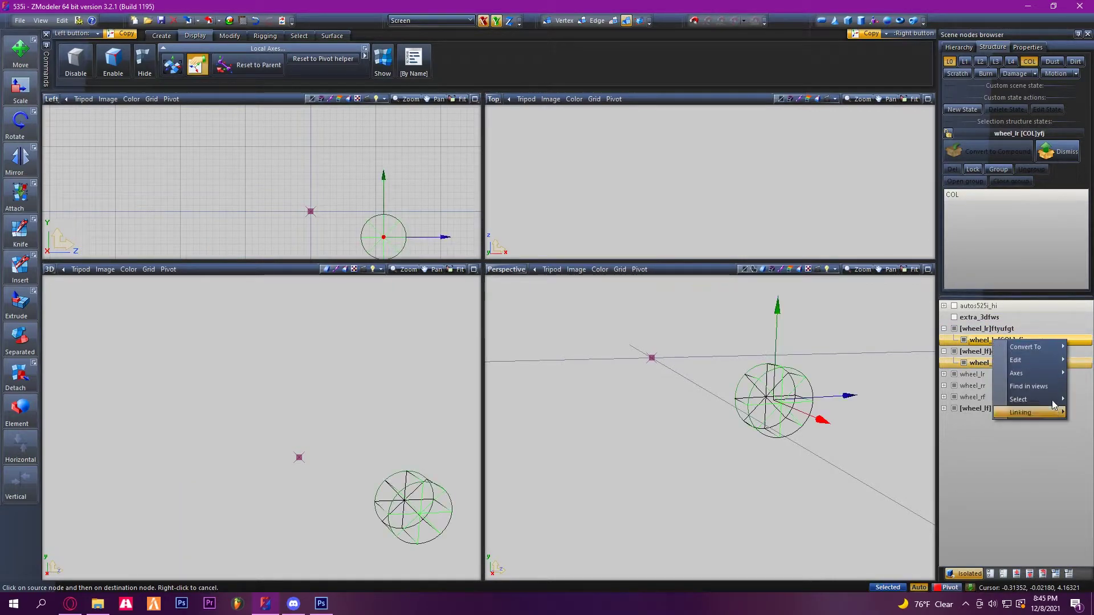
mouse_move(1036, 400)
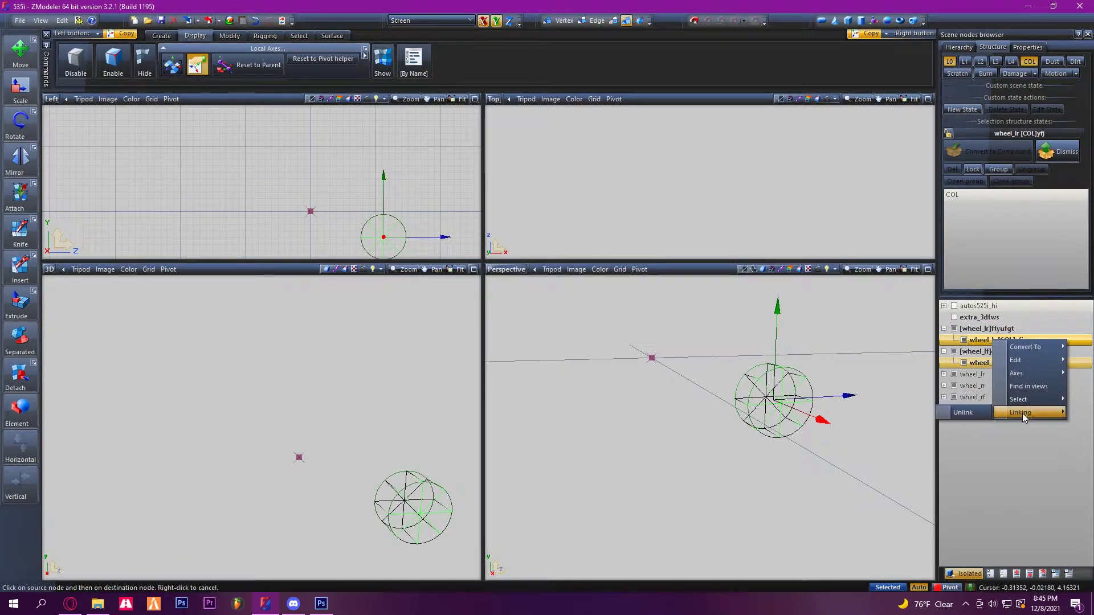
click(957, 399)
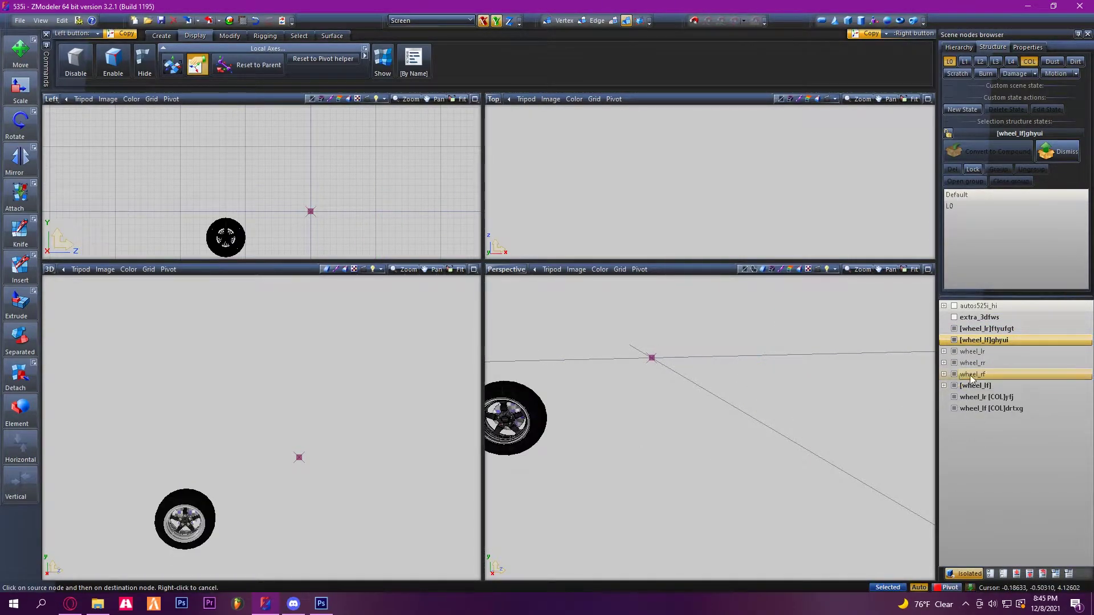
Copy the local axes from the original [wheel_lf] wheel to the replacement [wheel_lf]ghyui wheel.
mouse_move(809, 383)
middle_down()
mouse_move(845, 376)
mouse_move(774, 395)
middle_up()
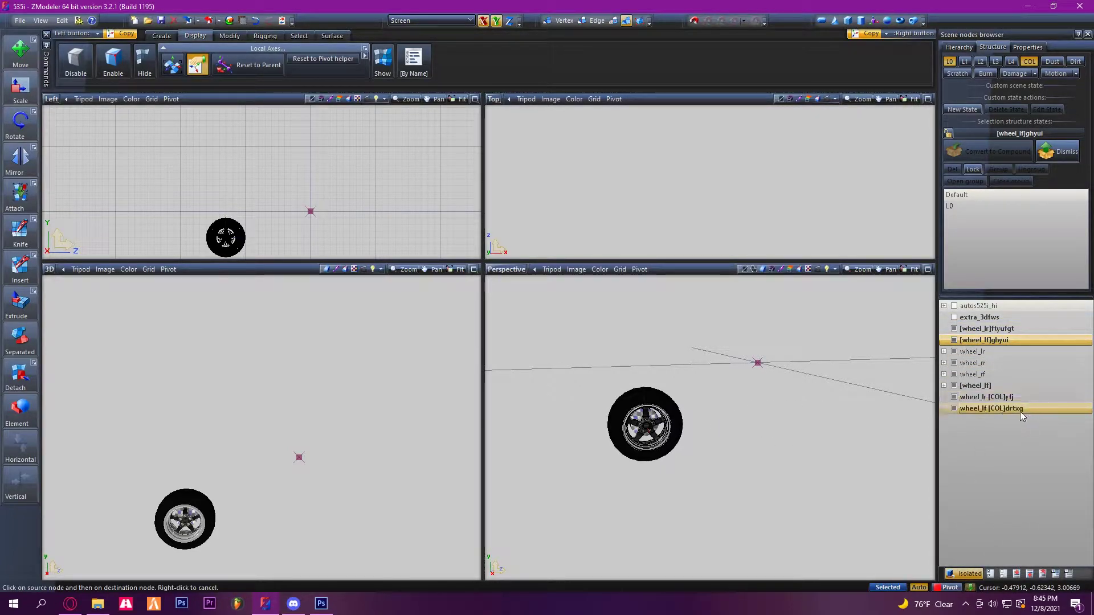
click(975, 408)
click(975, 386)
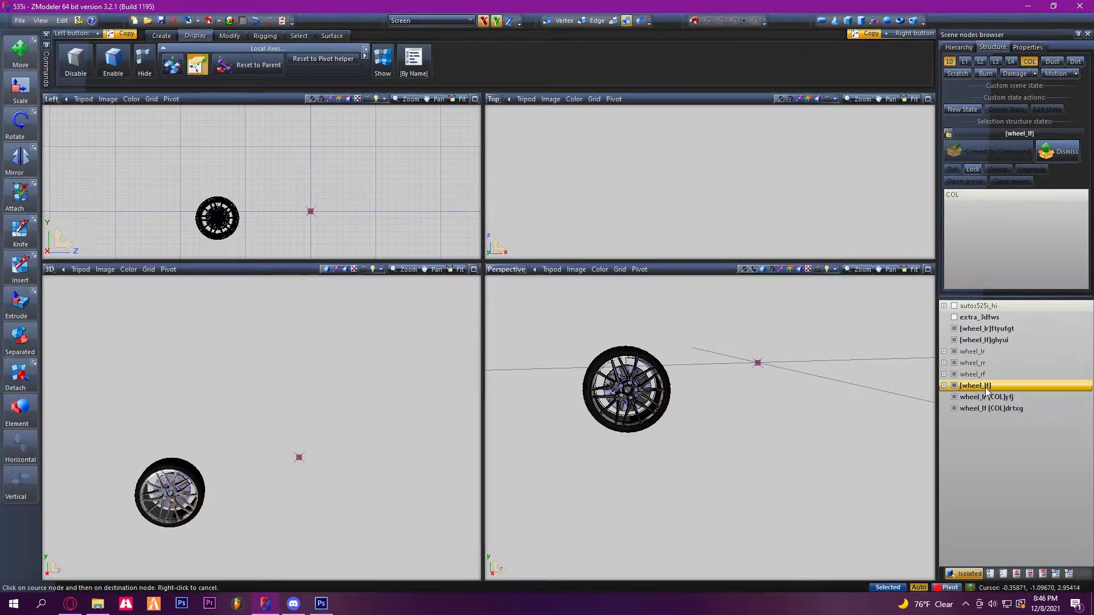
click(655, 416)
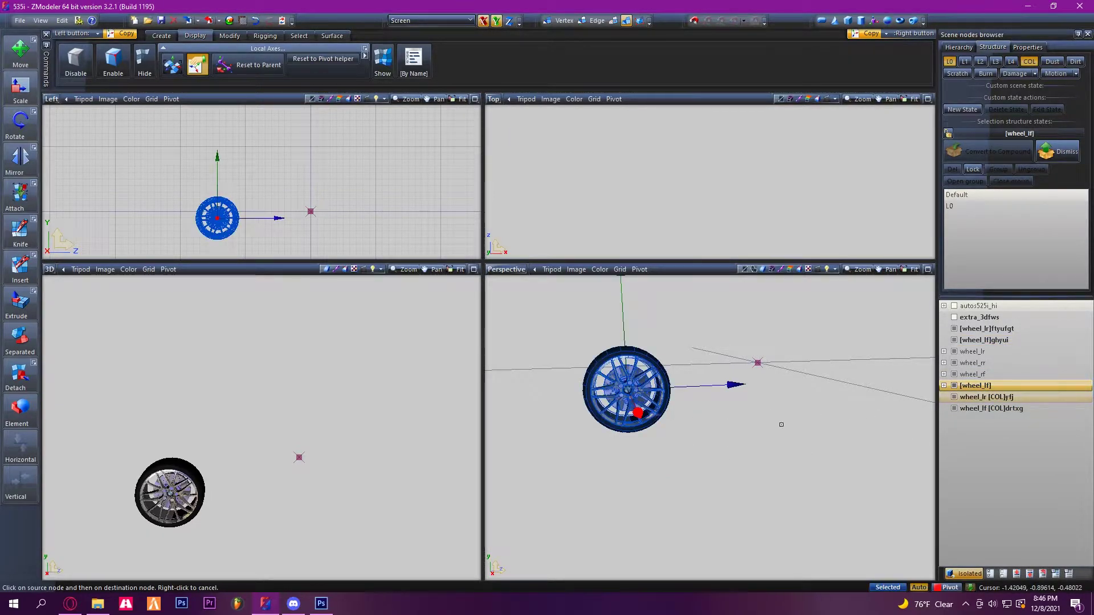
click(996, 341)
click(669, 412)
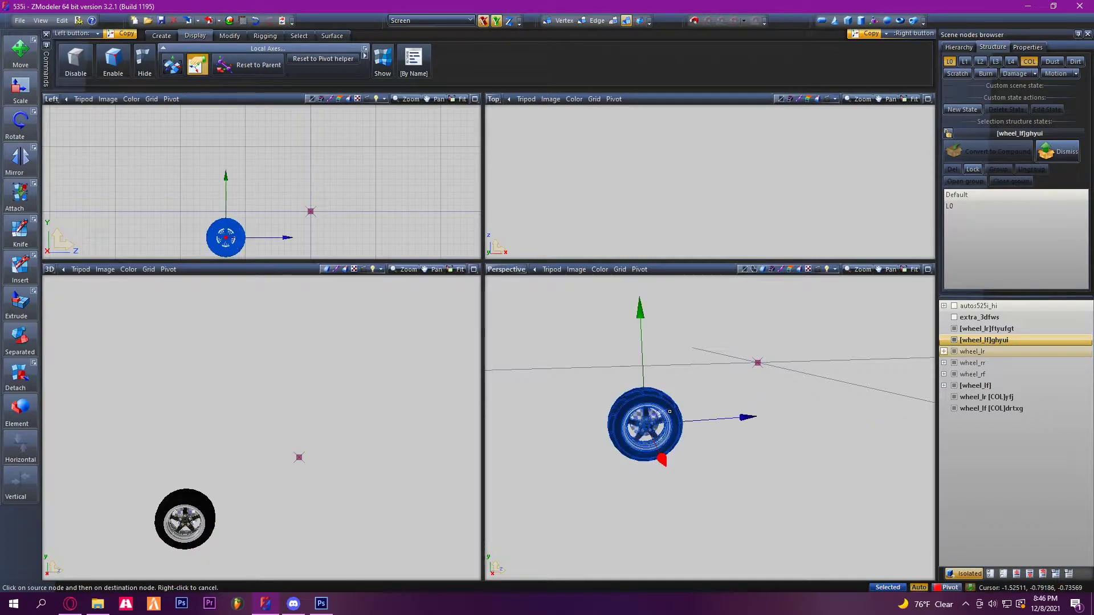
Apply the copied local axes to [wheel_lf]ghyui, and copy wheel_lr's local axes to the replacement wheel [wheel_lr]ftyufgt.
click(680, 415)
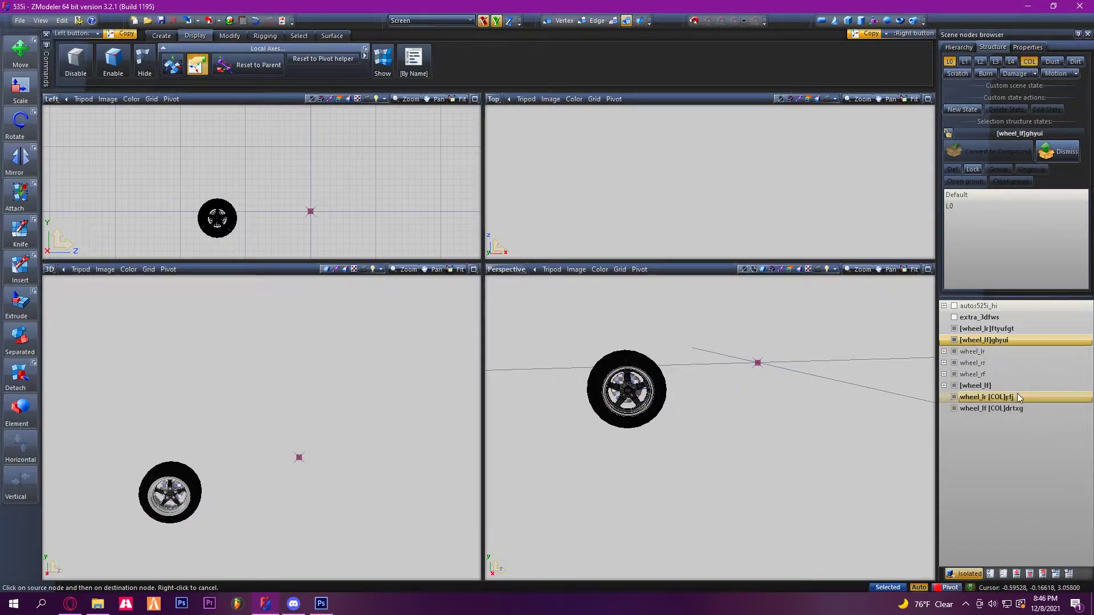
middle_drag(727, 403, 674, 394)
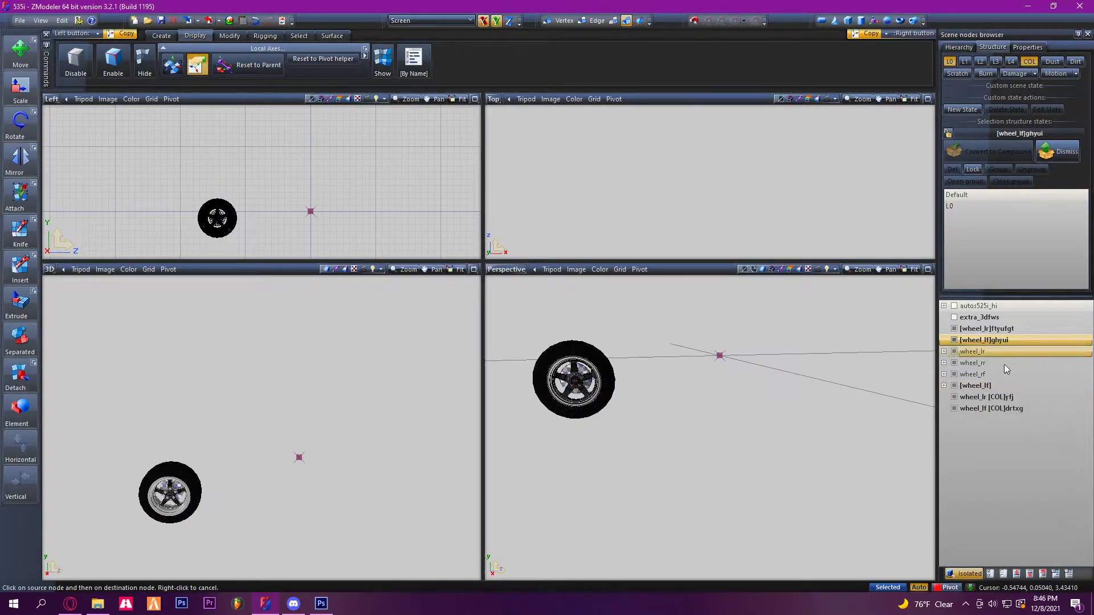
click(990, 353)
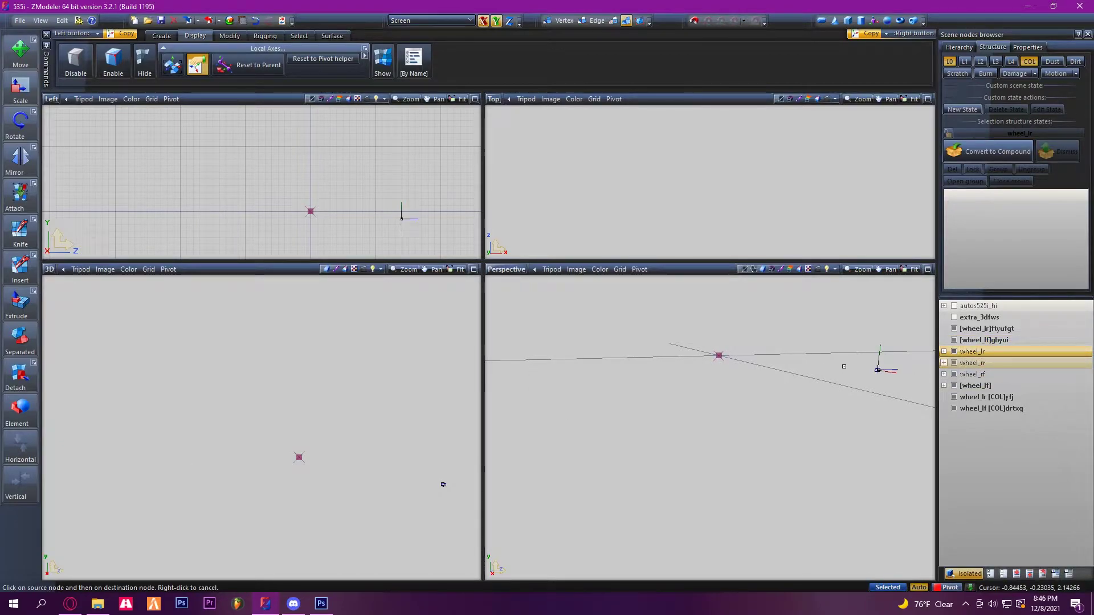
click(879, 372)
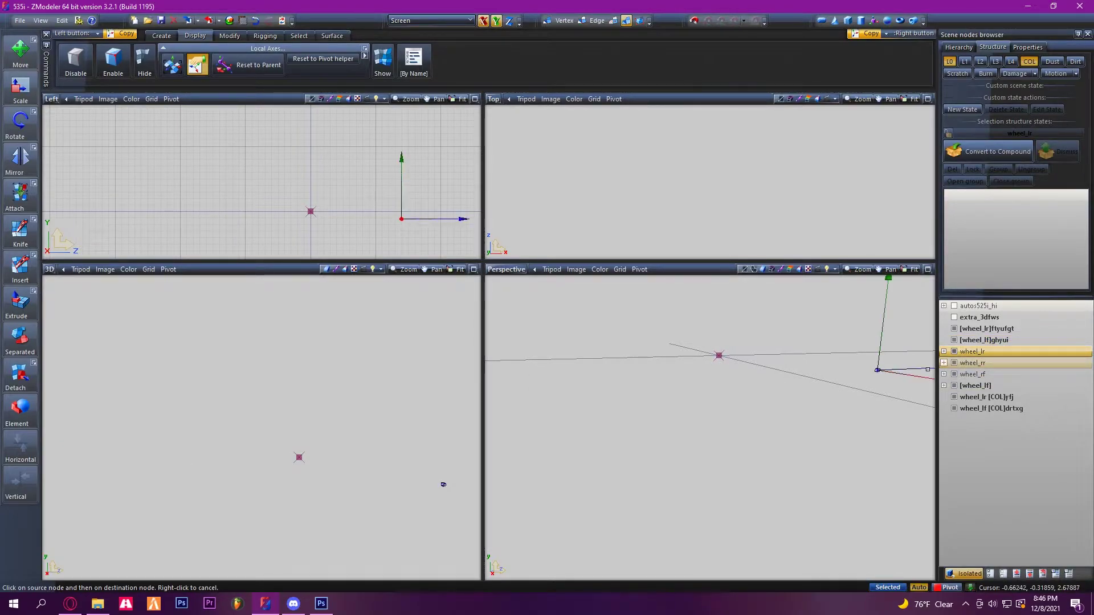
click(1010, 328)
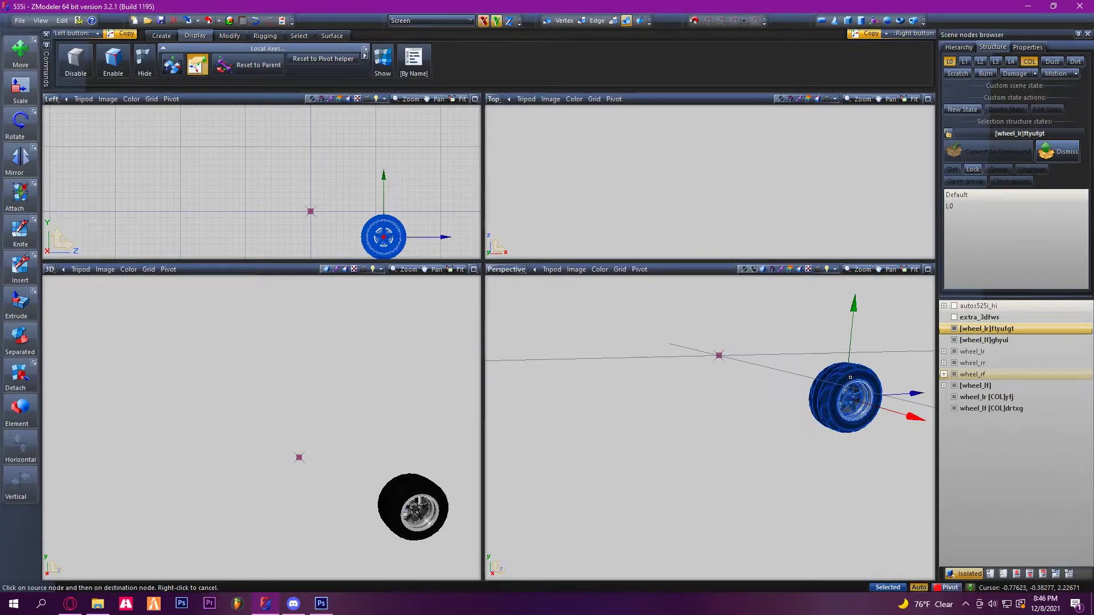
click(850, 377)
scroll(815, 430, down, 4)
middle_drag(803, 420, 798, 456)
Compare the replacement wheels with the collision volumes, and open the Center to Object axes options with [wheel_lr]ftyufgt isolated.
click(962, 573)
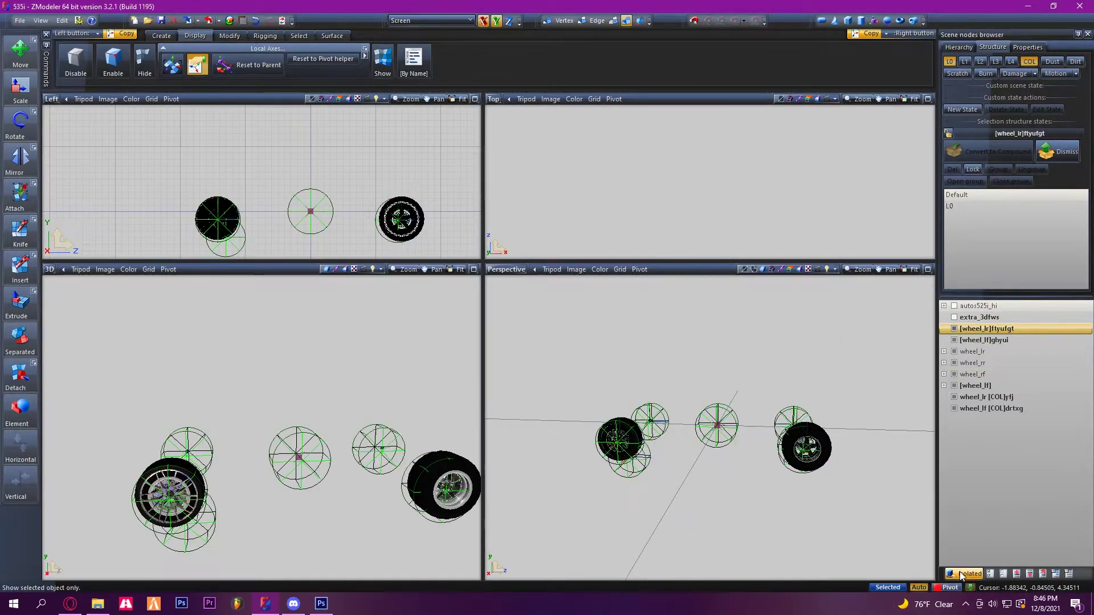
scroll(758, 472, up, 5)
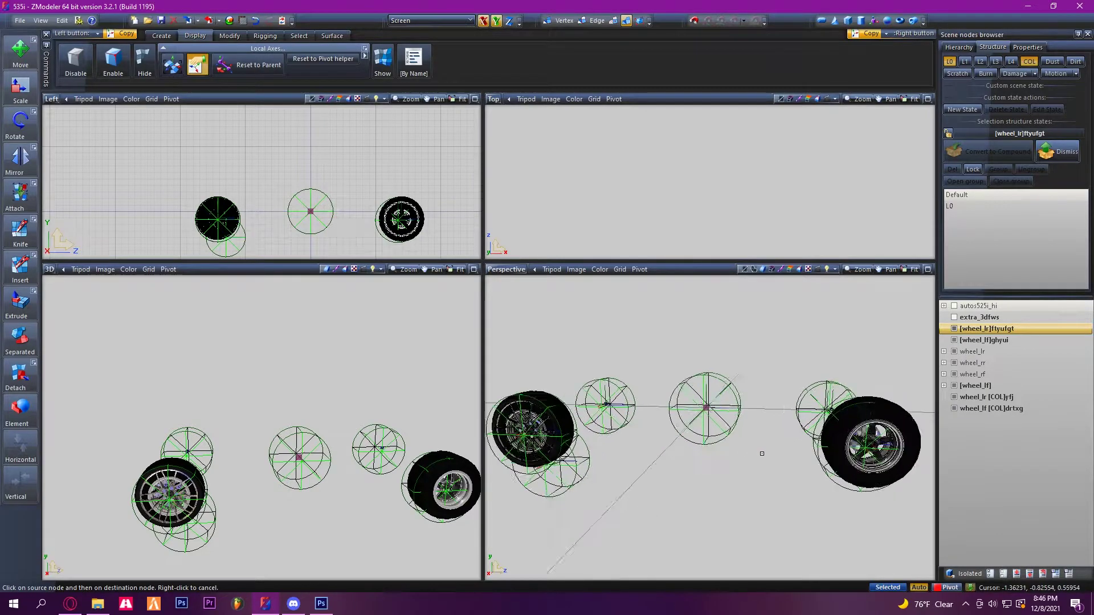
middle_drag(738, 493, 760, 489)
click(967, 575)
click(967, 576)
click(967, 578)
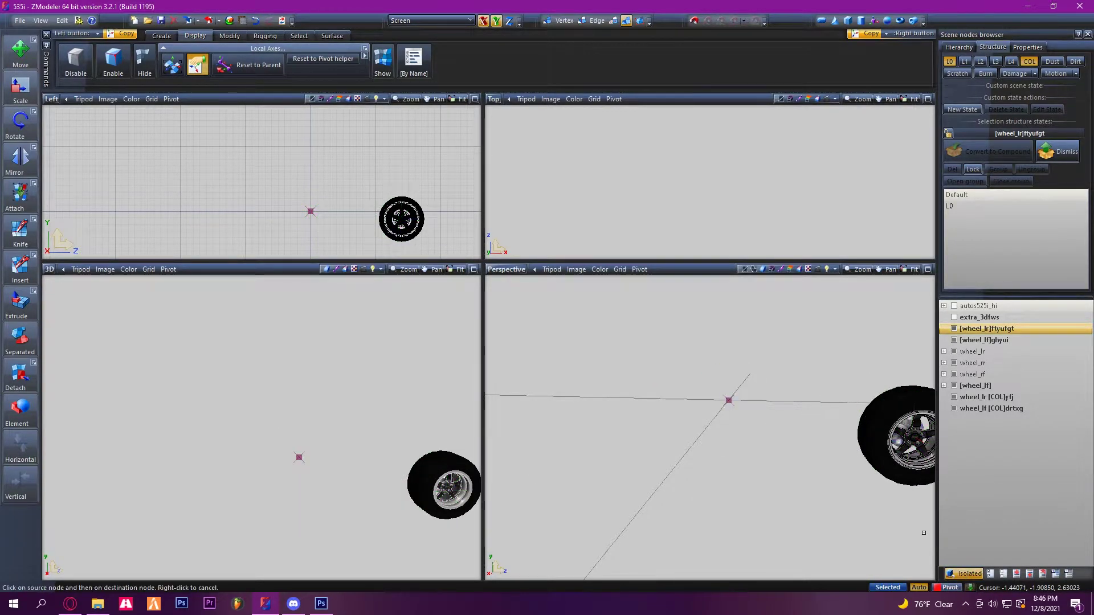
middle_drag(766, 515, 730, 519)
click(172, 65)
click(360, 48)
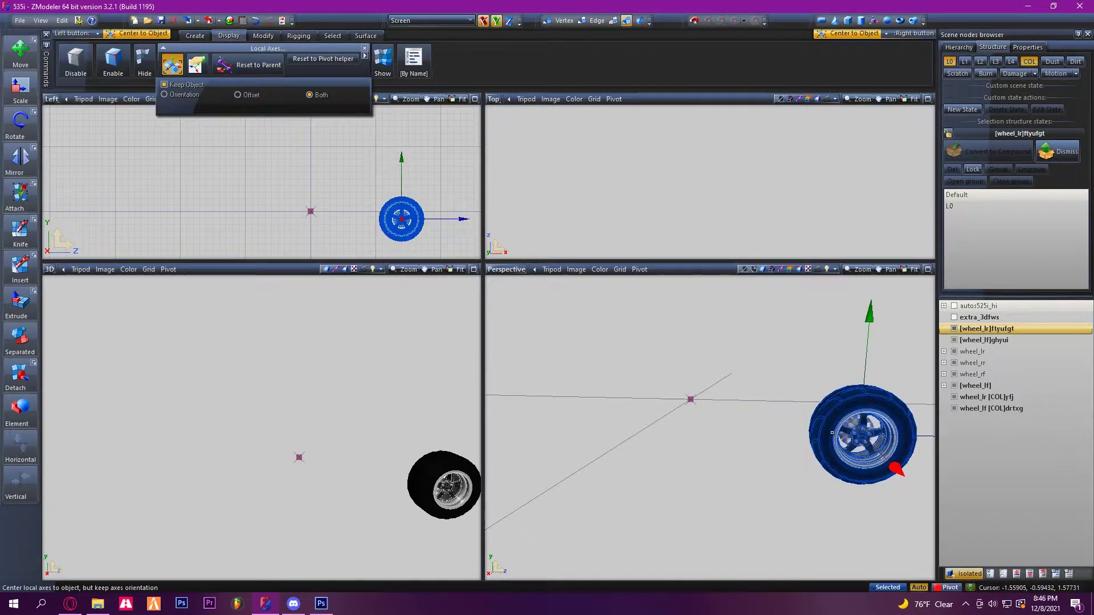
Turn off isolated display and delete the original collision node wheel_lr [COL] under wheel_lr.
click(967, 574)
click(943, 352)
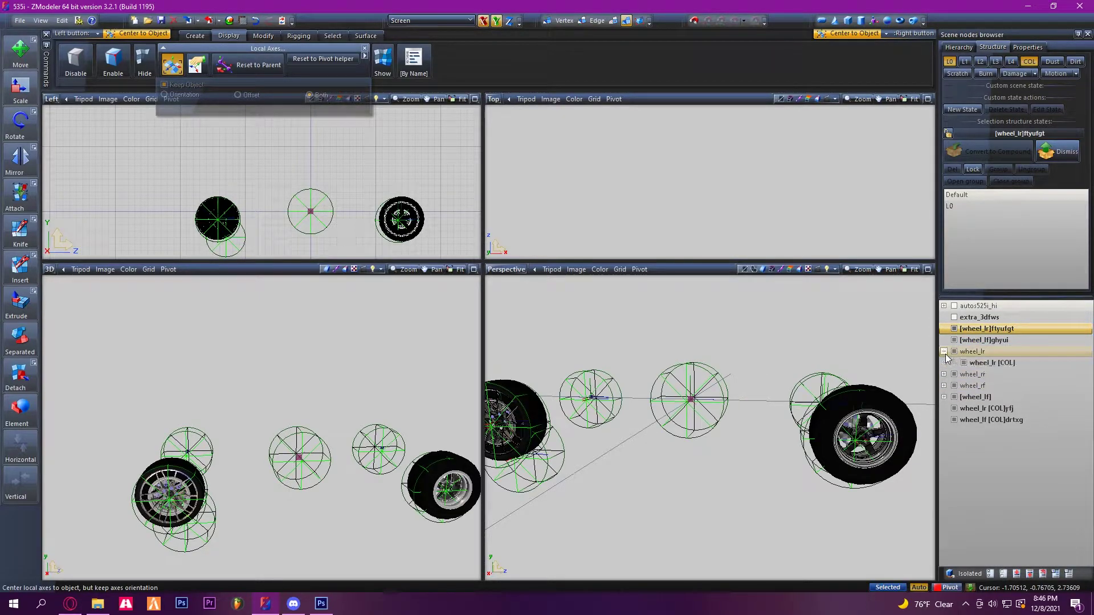
click(962, 363)
click(984, 363)
right_click(984, 364)
mouse_move(1000, 374)
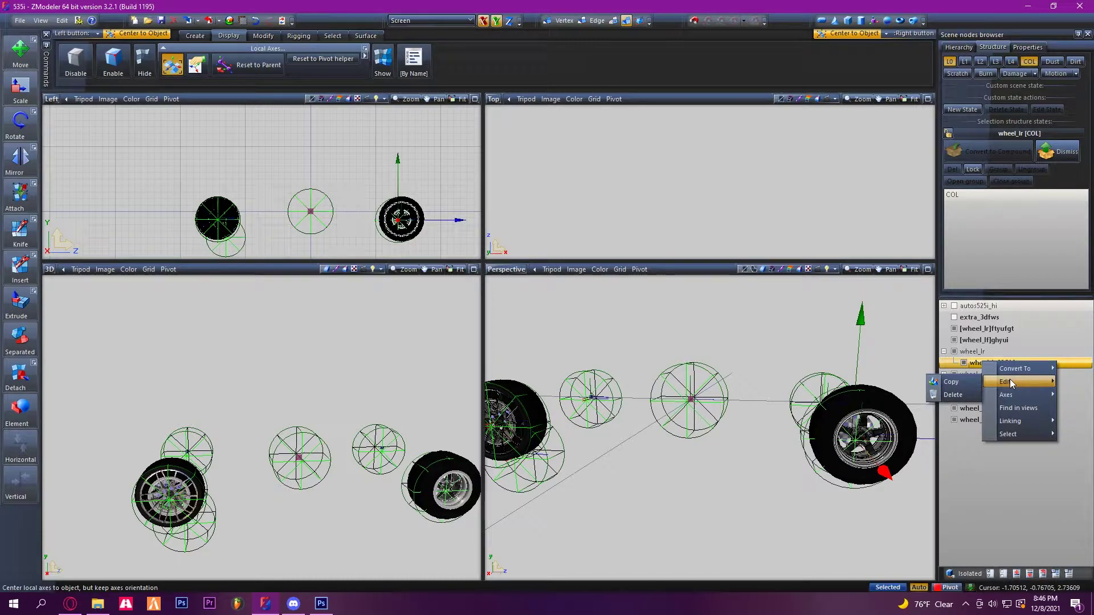
click(950, 395)
middle_drag(745, 455, 754, 407)
Copy the local axes from the isolated [wheel_lr]ftyufgt wheel to the collision node wheel_lr [COL]yfj, using Both with Keep Object off.
click(1054, 397)
click(1008, 330)
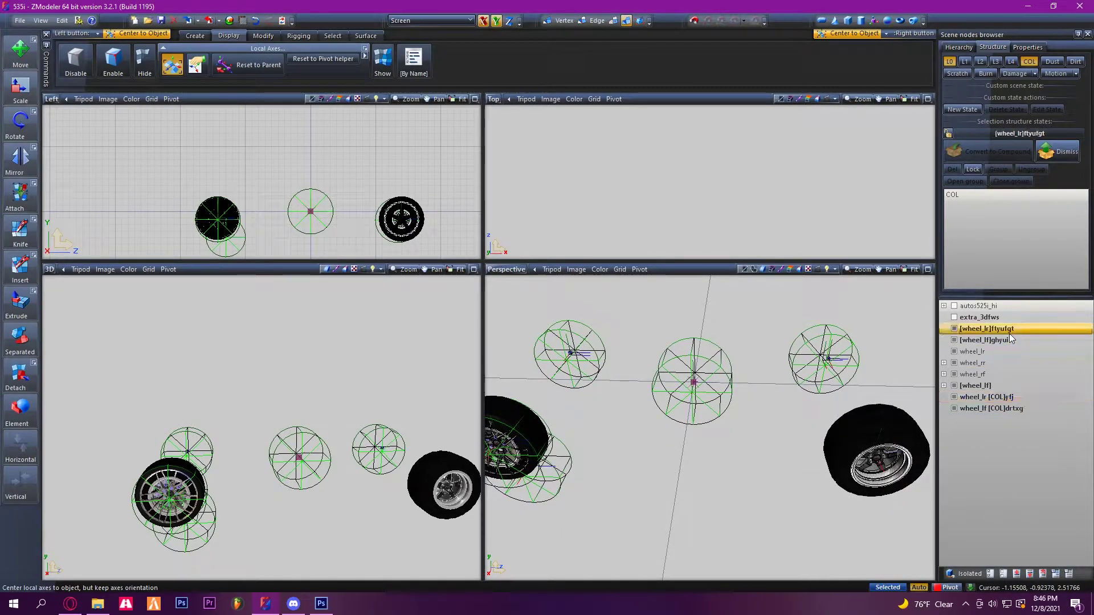
click(968, 574)
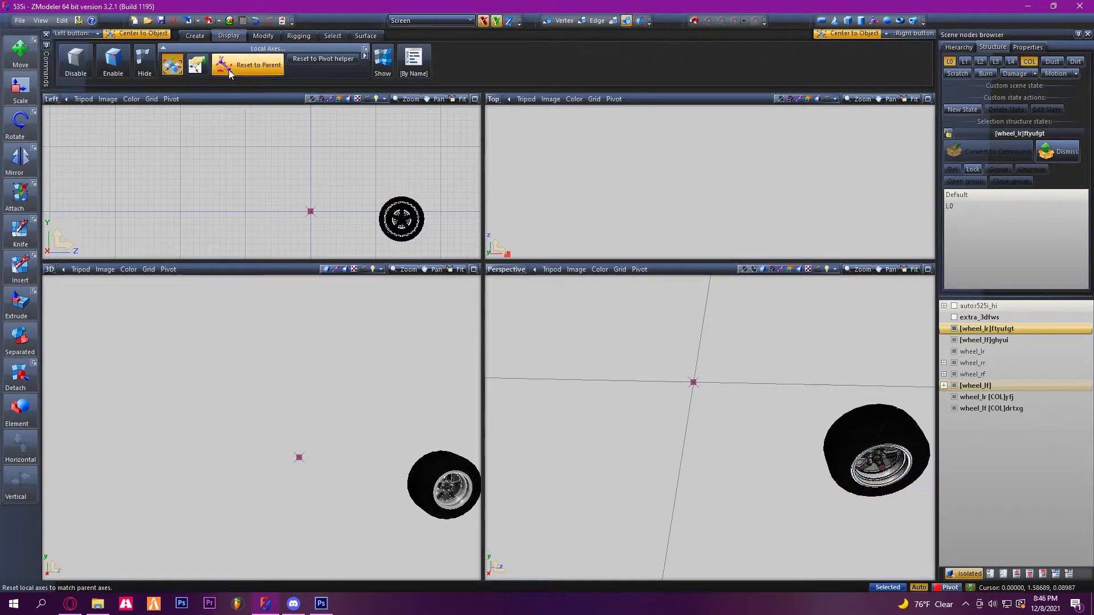
click(199, 64)
click(365, 49)
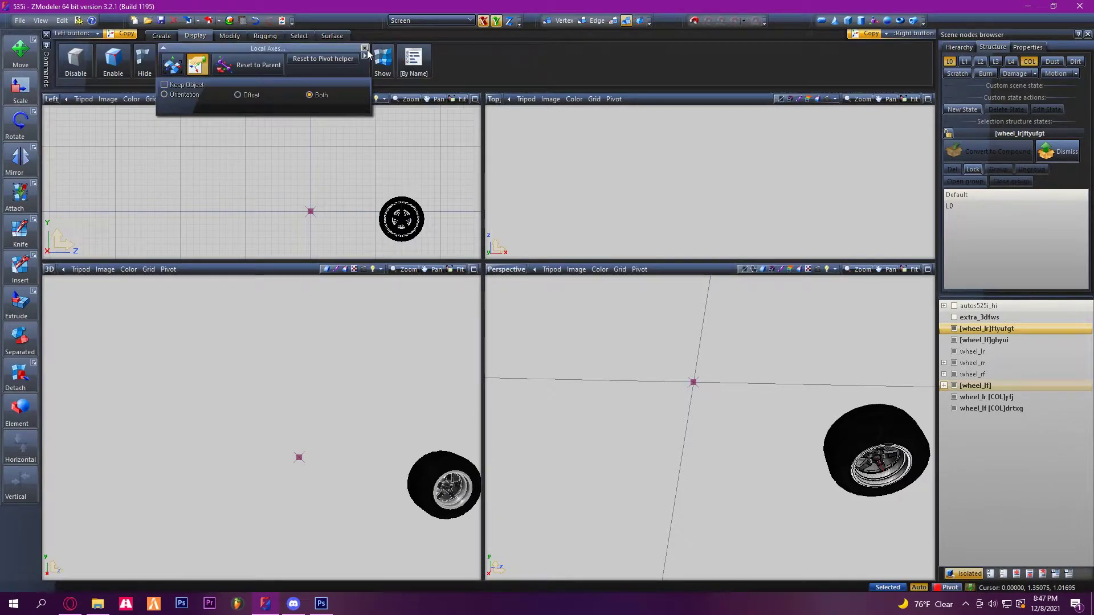
click(836, 436)
click(980, 397)
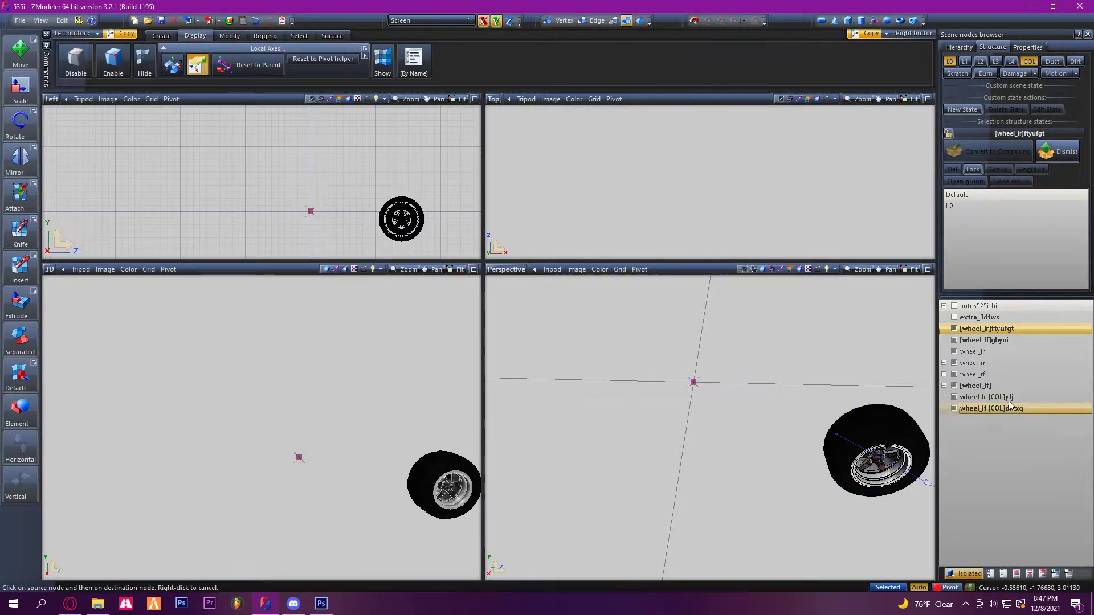
click(709, 407)
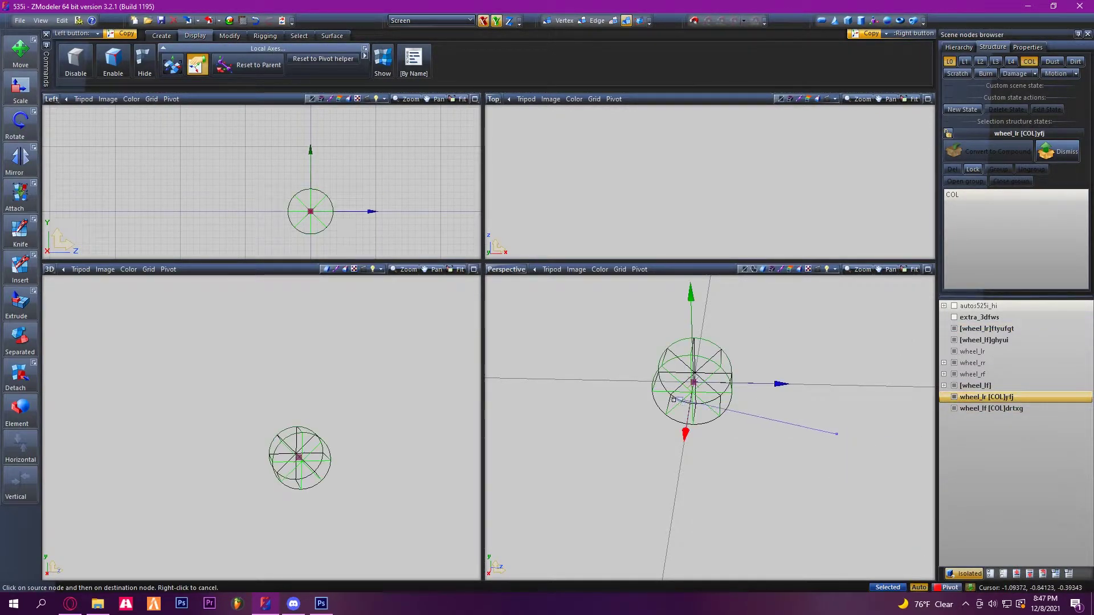
Turn off isolated display and delete the original [wheel_lf] wheel together with its child collision node.
click(970, 574)
middle_drag(849, 476, 741, 388)
middle_drag(360, 204, 296, 198)
scroll(339, 204, up, 7)
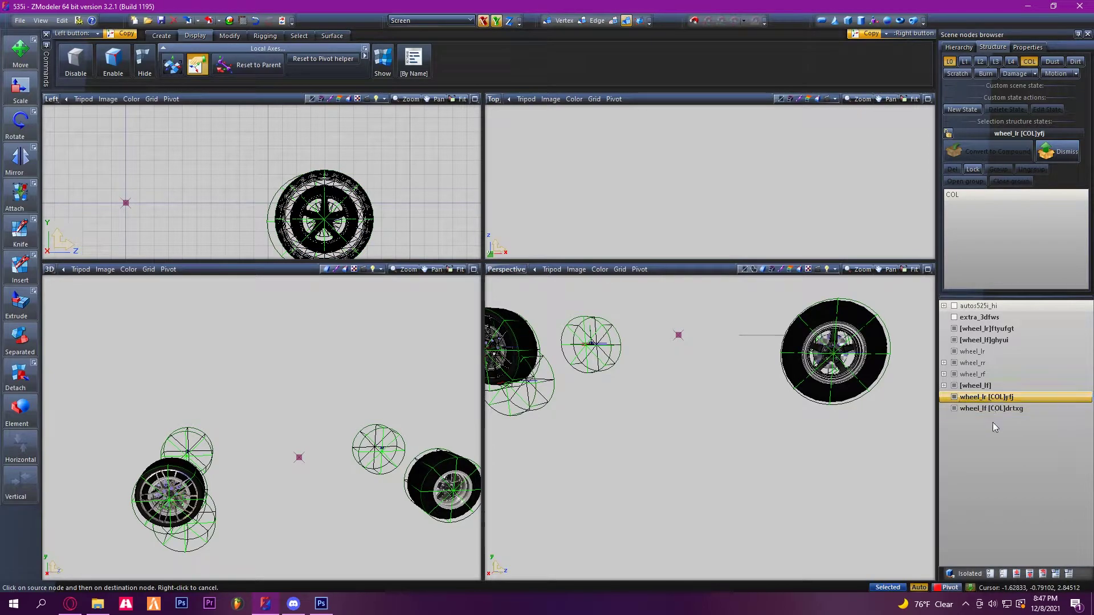
middle_drag(581, 376, 598, 376)
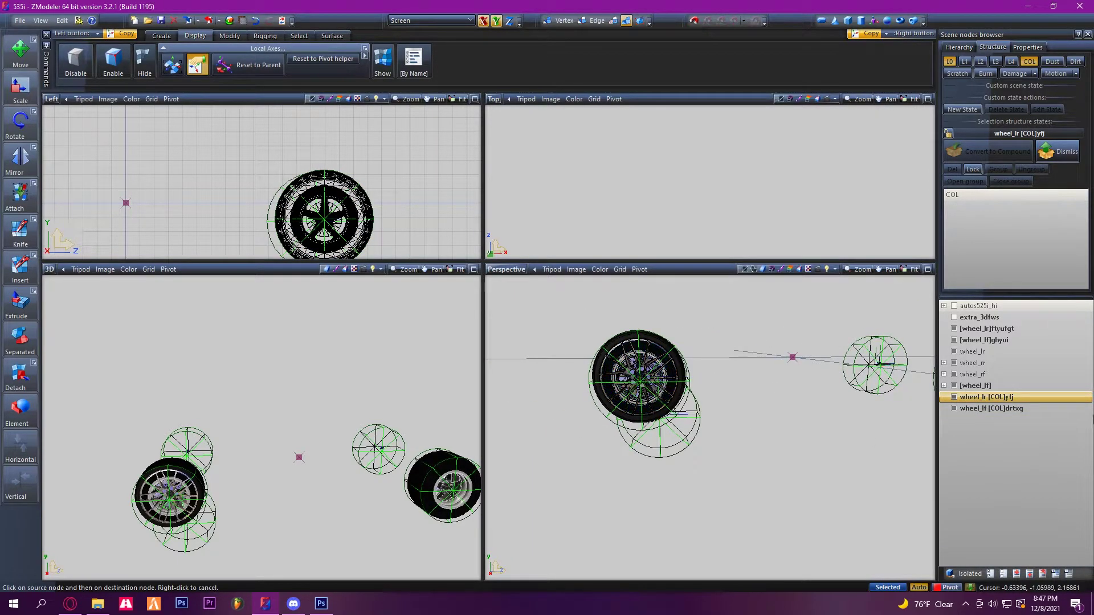
click(953, 385)
click(978, 386)
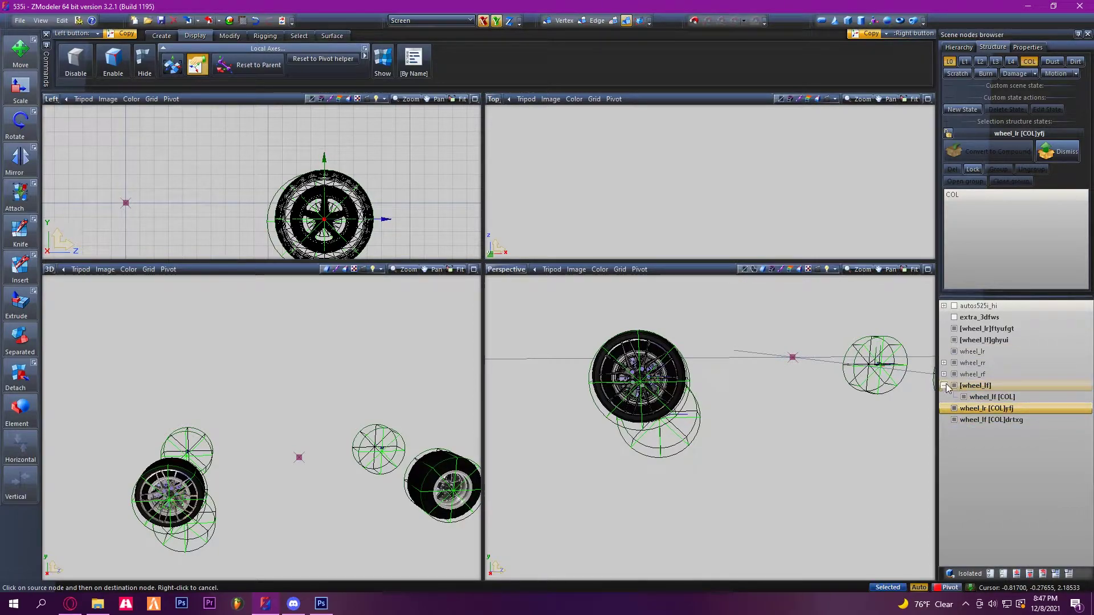
click(975, 386)
right_click(978, 388)
mouse_move(1008, 414)
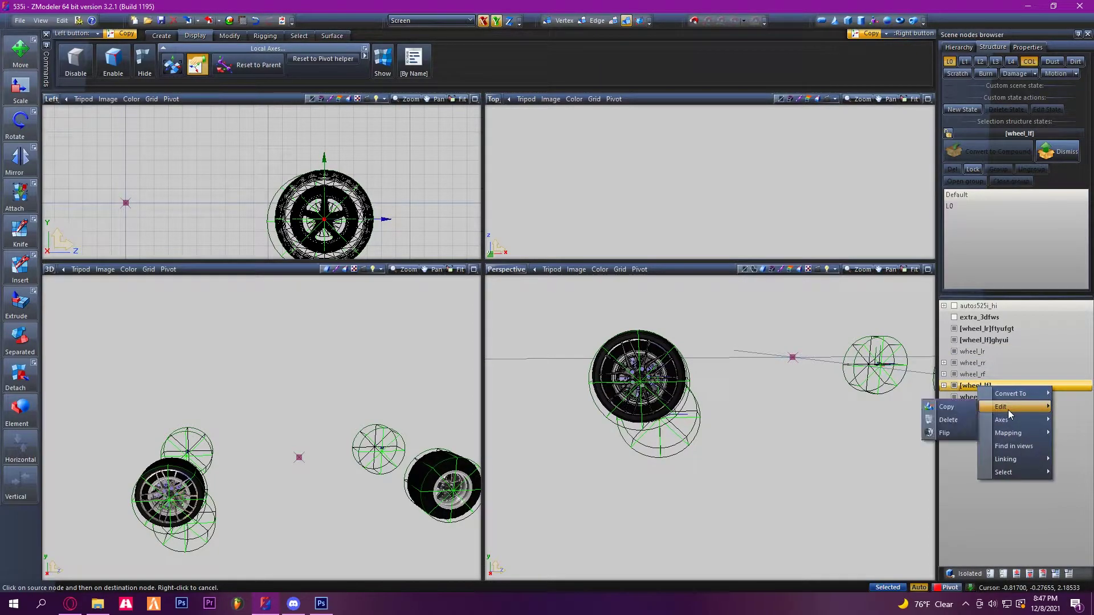
click(948, 420)
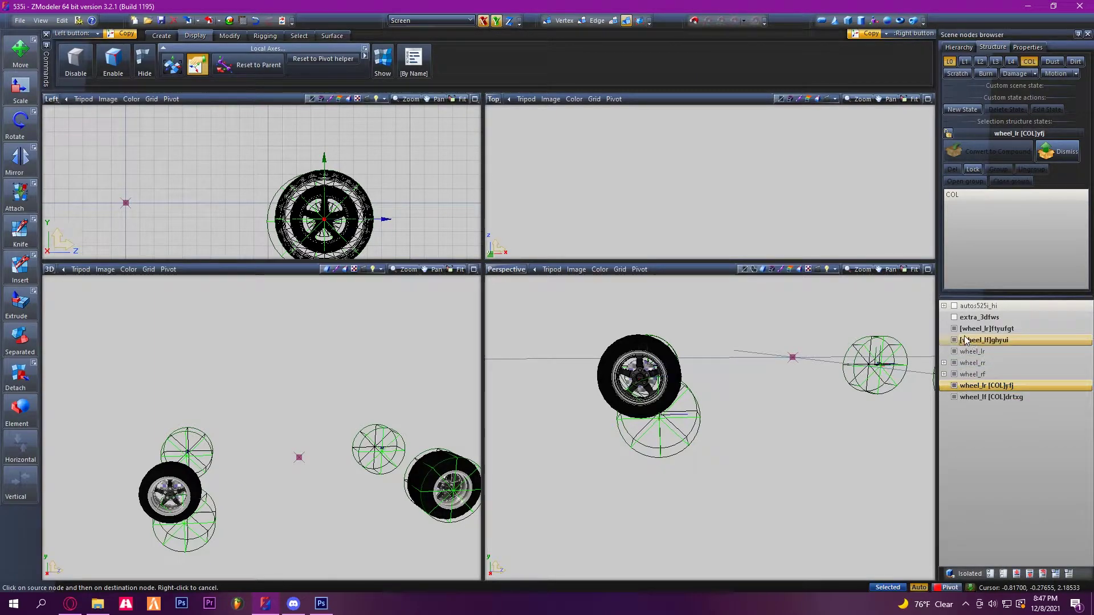
Copy the local axes from [wheel_lf]ghyui to the collision node wheel_lf [COL]drtxg.
click(963, 398)
click(955, 574)
click(955, 574)
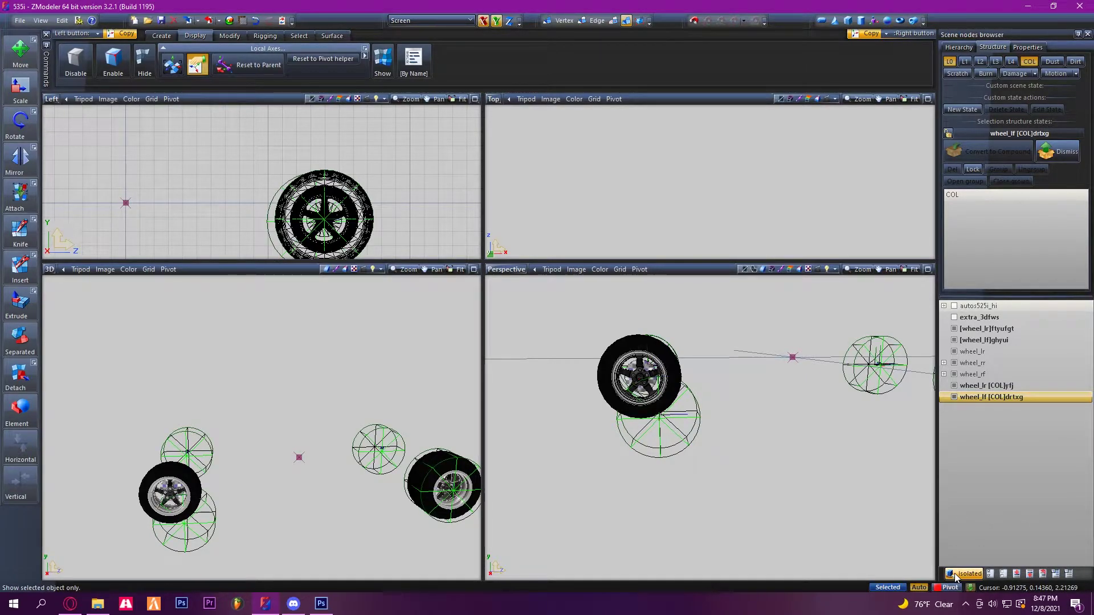
key(ctrl+l)
click(611, 356)
click(659, 457)
middle_drag(808, 449, 738, 474)
scroll(754, 469, down, 2)
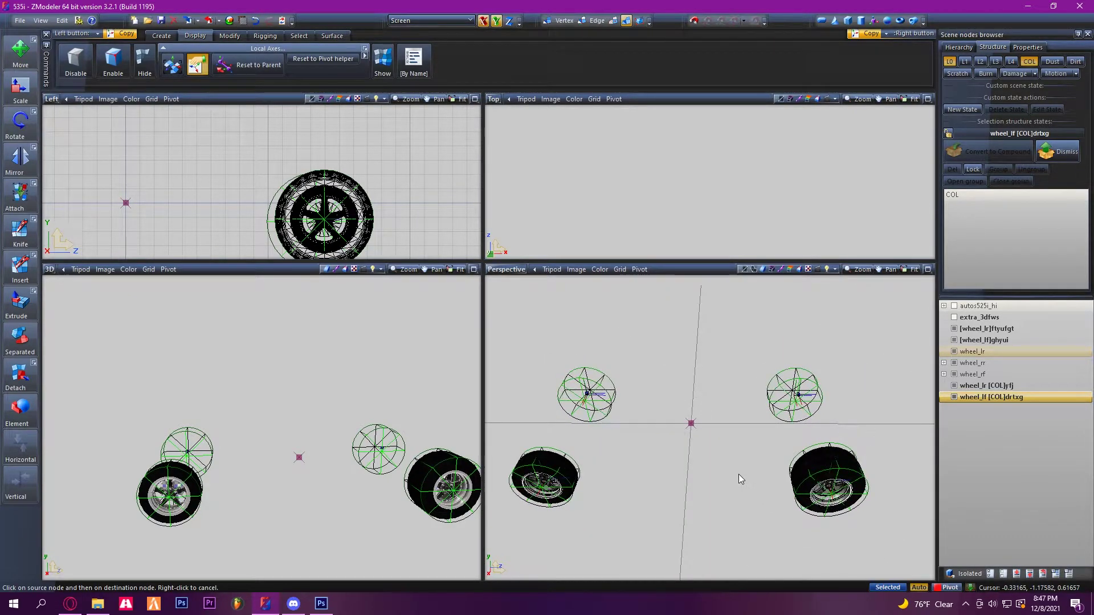
Delete the collision nodes wheel_rf [COL] and wheel_rr [COL] from the two opposite-side wheel nodes.
click(943, 374)
click(985, 387)
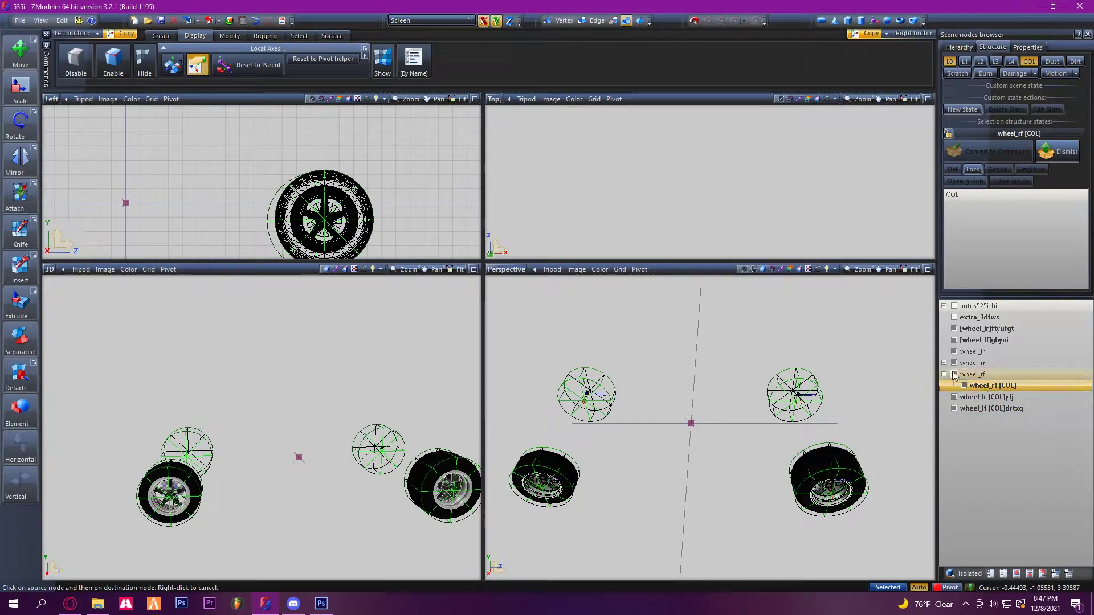
click(944, 363)
right_click(994, 378)
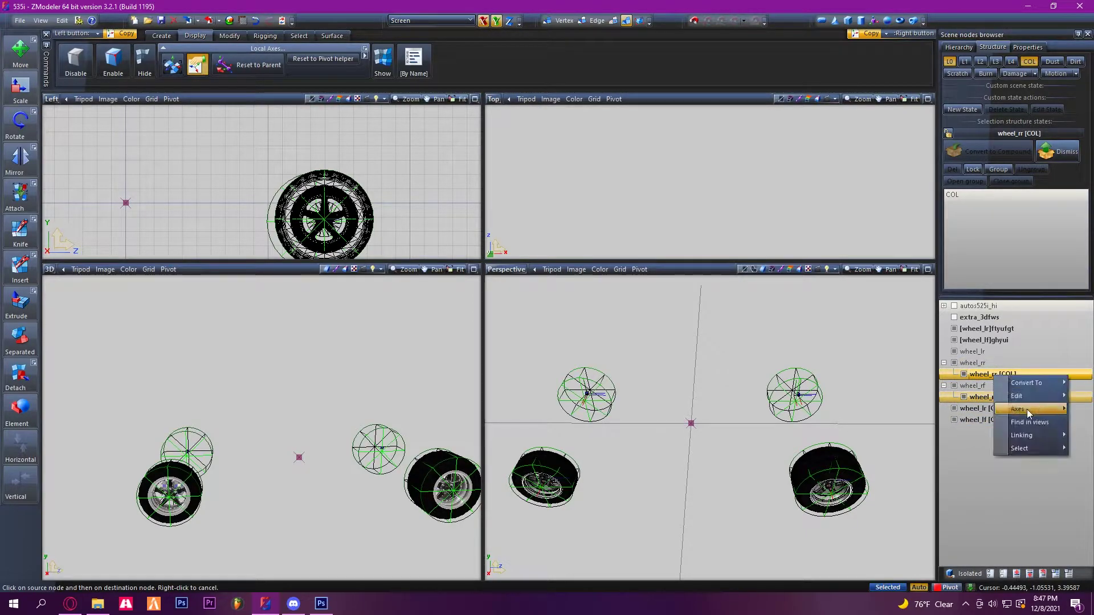
mouse_move(1003, 396)
click(965, 409)
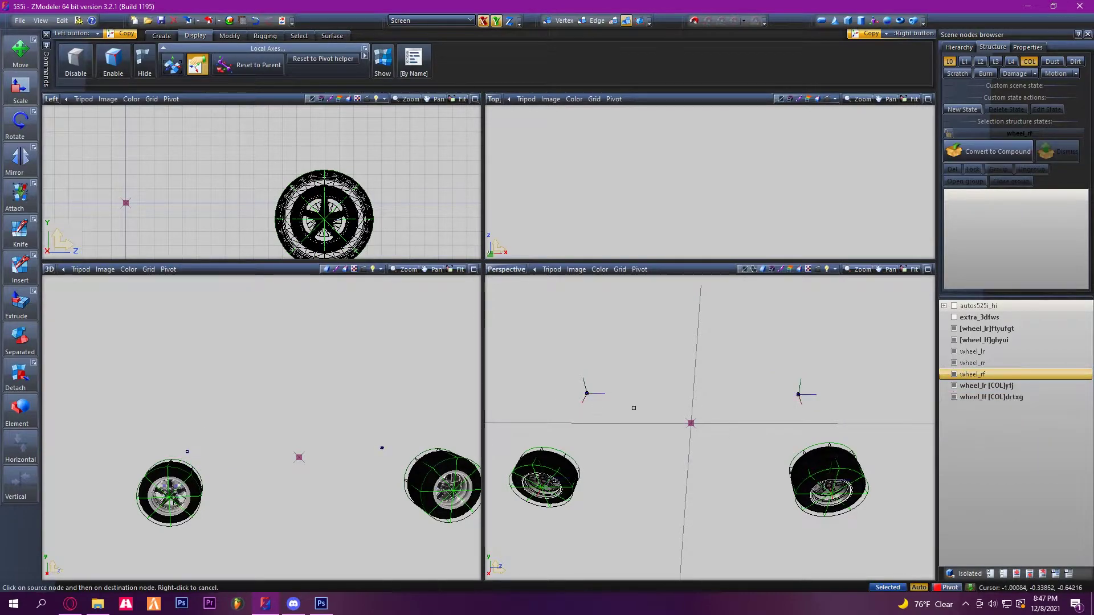
Show the autos525i_hi car body and turn off the COL state, leaving only L0 displayed.
middle_drag(755, 422, 769, 385)
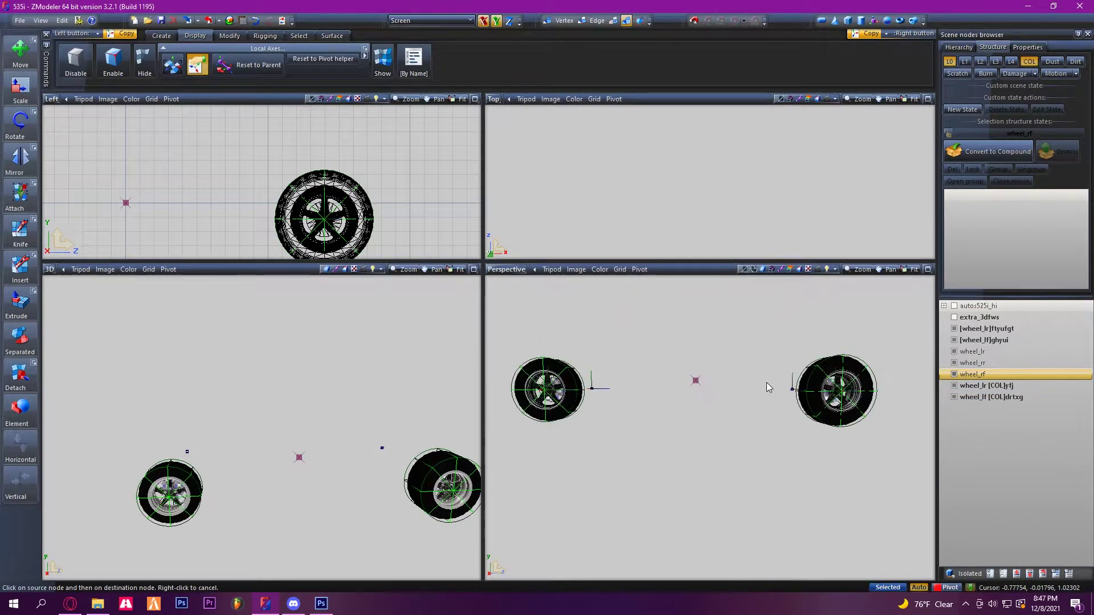
scroll(476, 235, down, 2)
scroll(475, 236, down, 1)
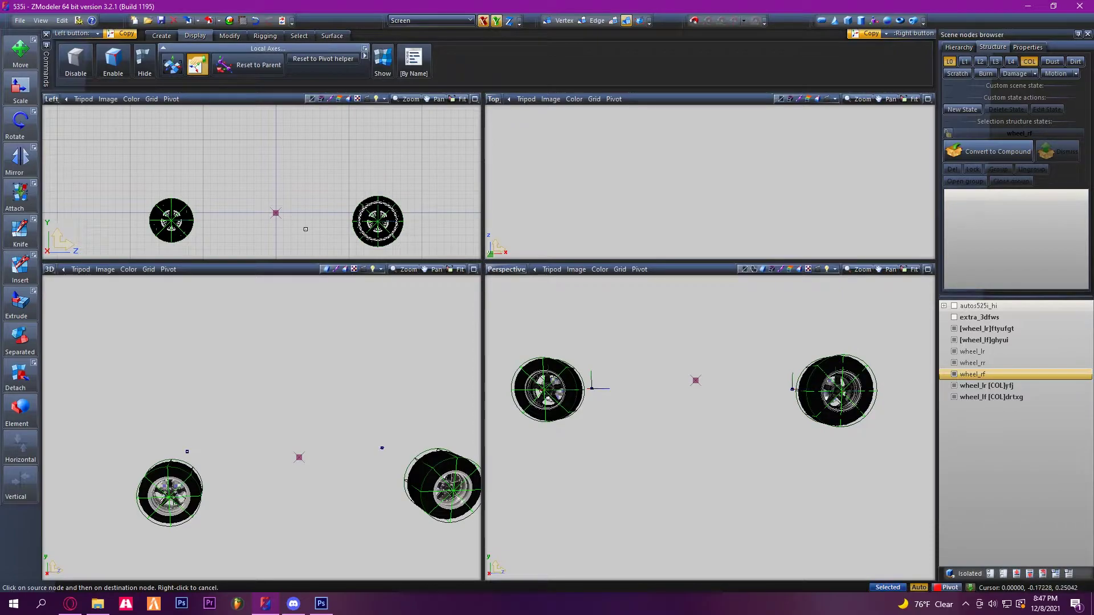
middle_drag(745, 442, 906, 412)
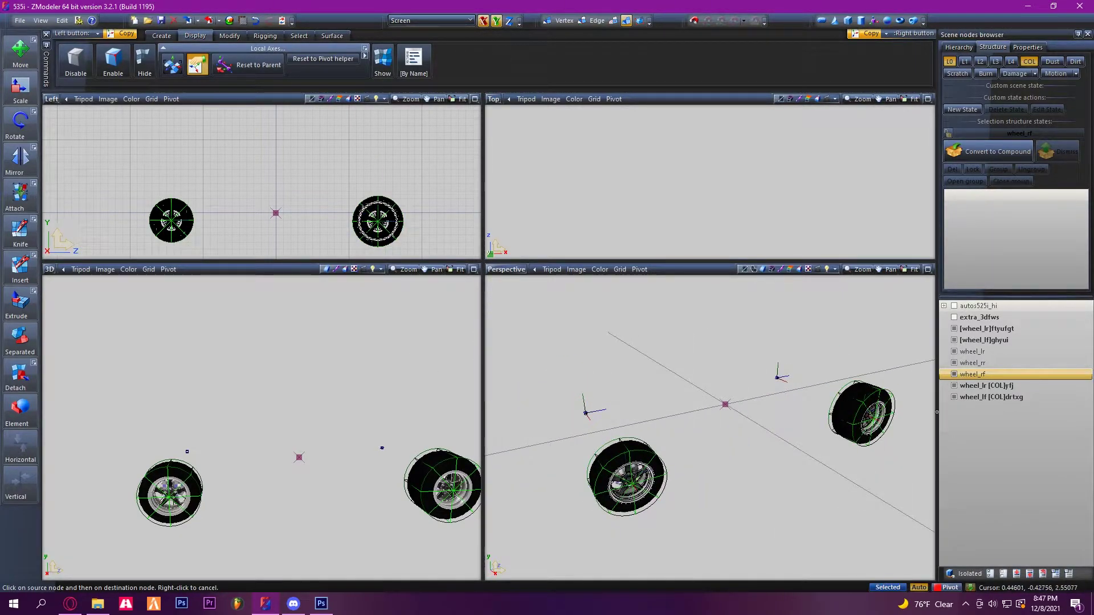
middle_drag(845, 372, 863, 373)
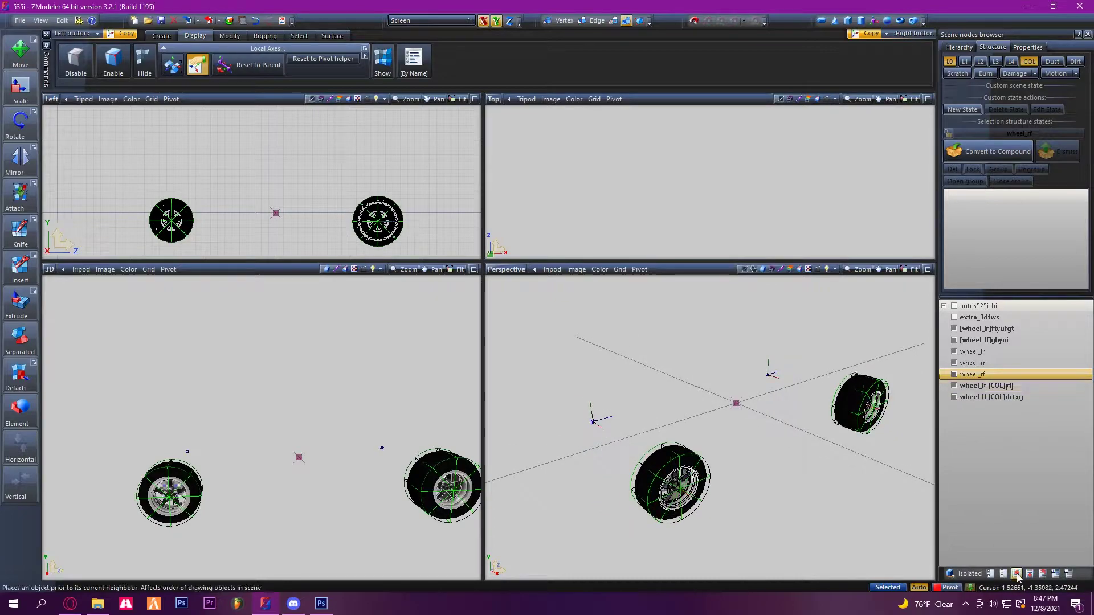
click(954, 309)
click(1029, 48)
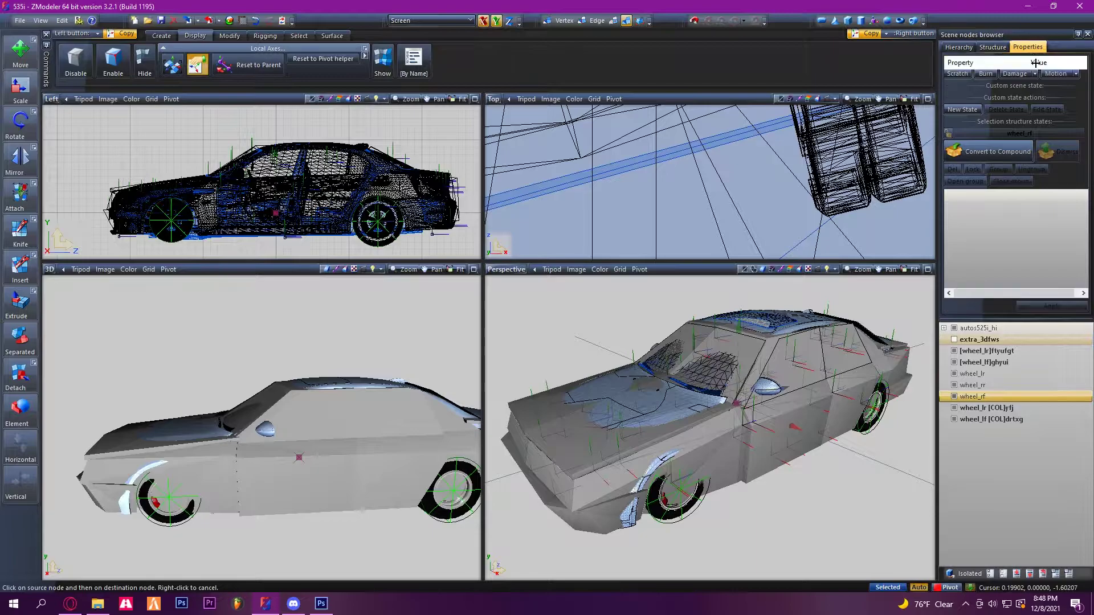
click(996, 49)
click(1028, 61)
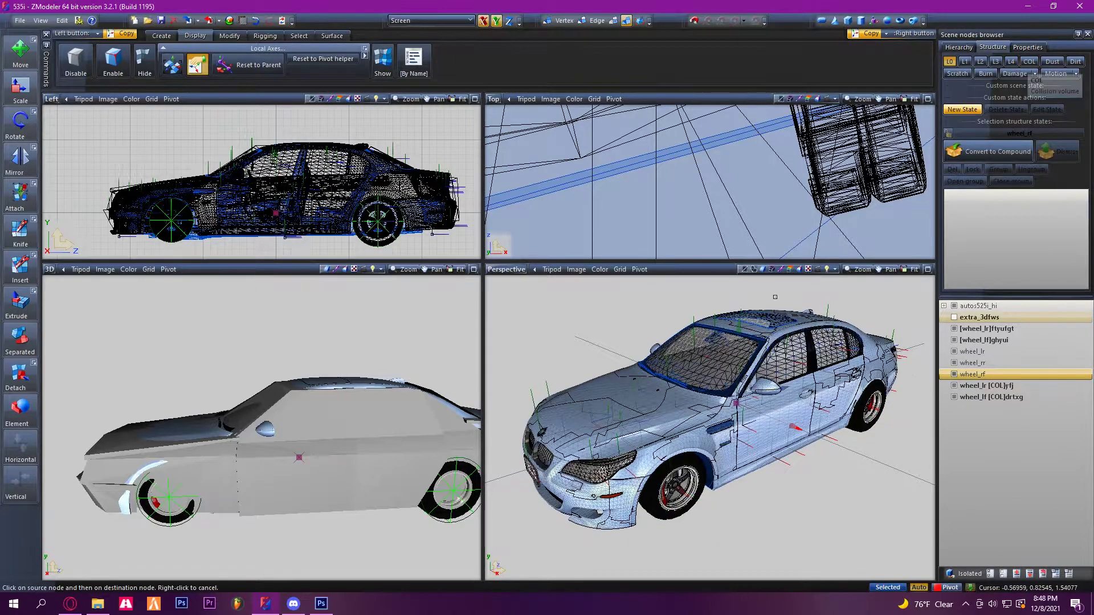
Examine how the replacement wheels sit on the car body, up close and from the side.
middle_drag(318, 441, 248, 452)
scroll(276, 447, up, 2)
scroll(245, 452, up, 6)
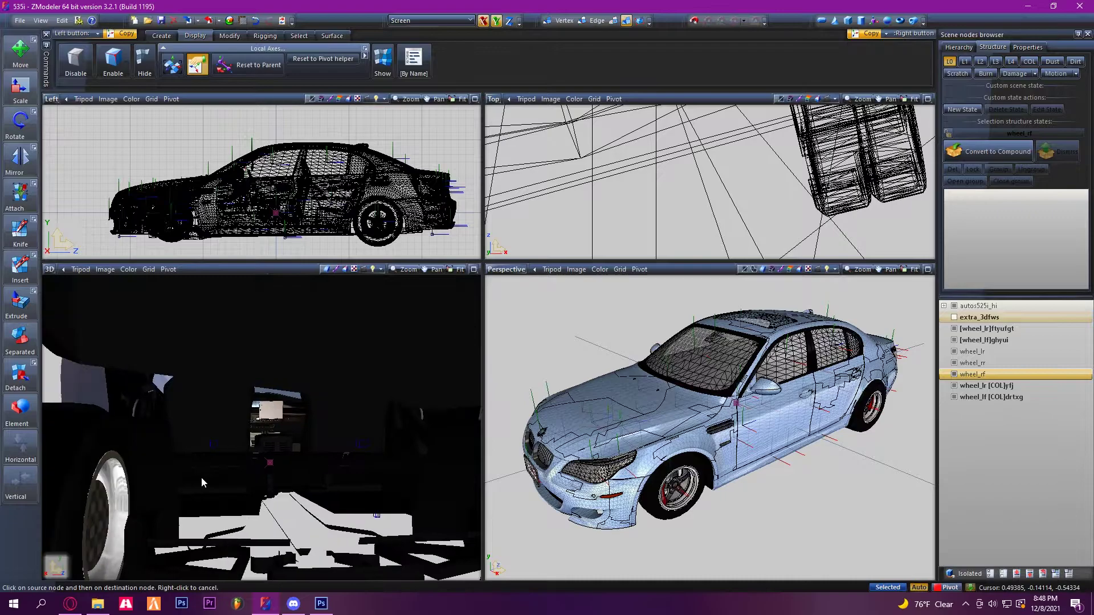
middle_drag(205, 477, 250, 486)
scroll(250, 485, down, 5)
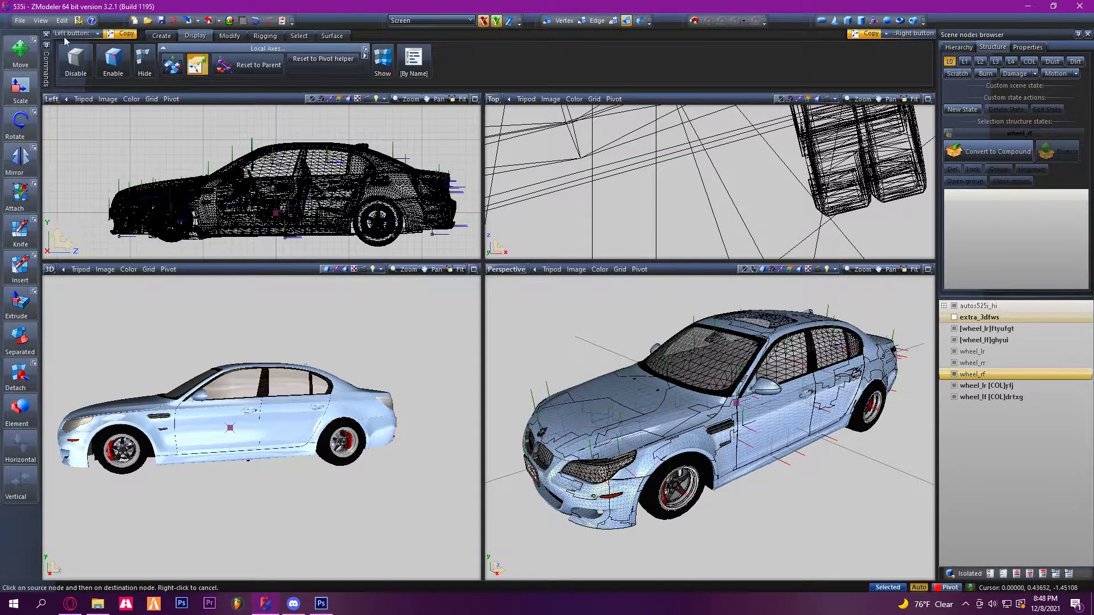
scroll(242, 159, down, 2)
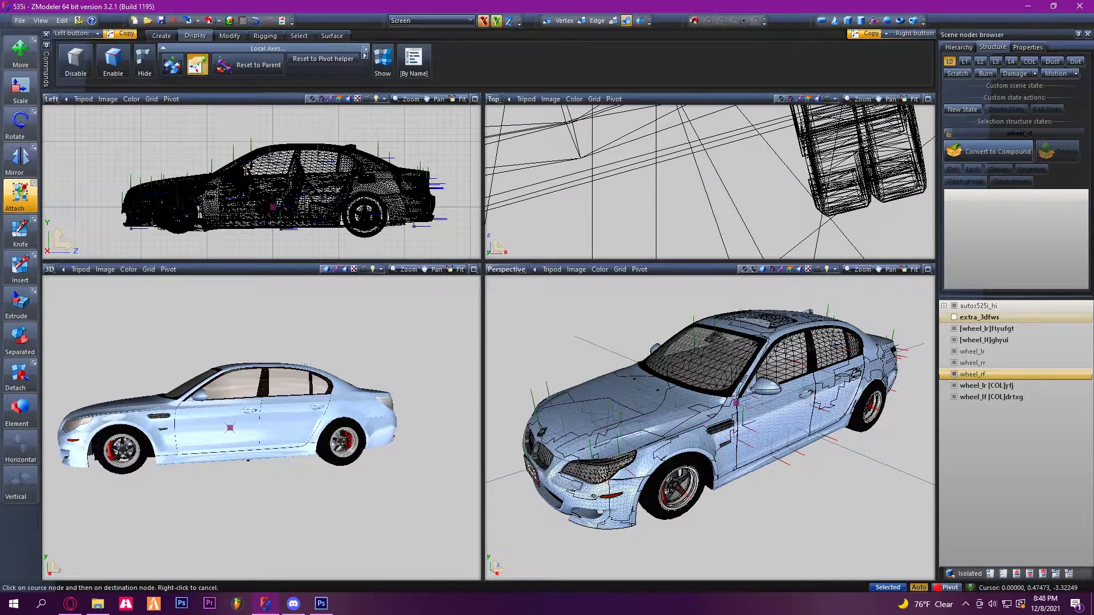
Inspect the front replacement wheel's fit inside the fender from angled and close-up views.
middle_drag(143, 404, 257, 447)
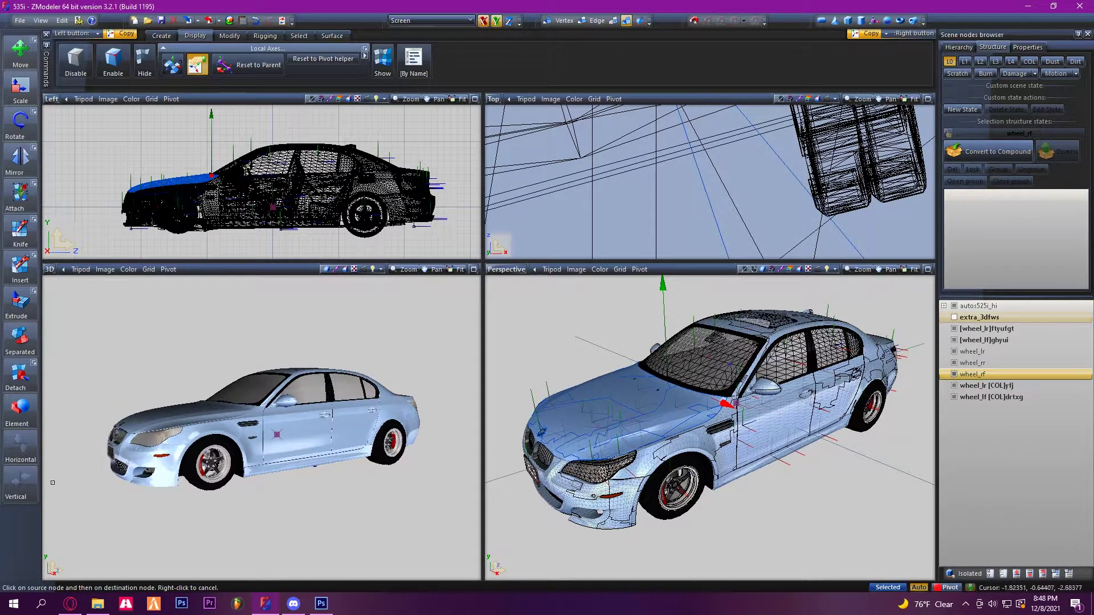
middle_drag(70, 475, 205, 517)
scroll(221, 478, up, 6)
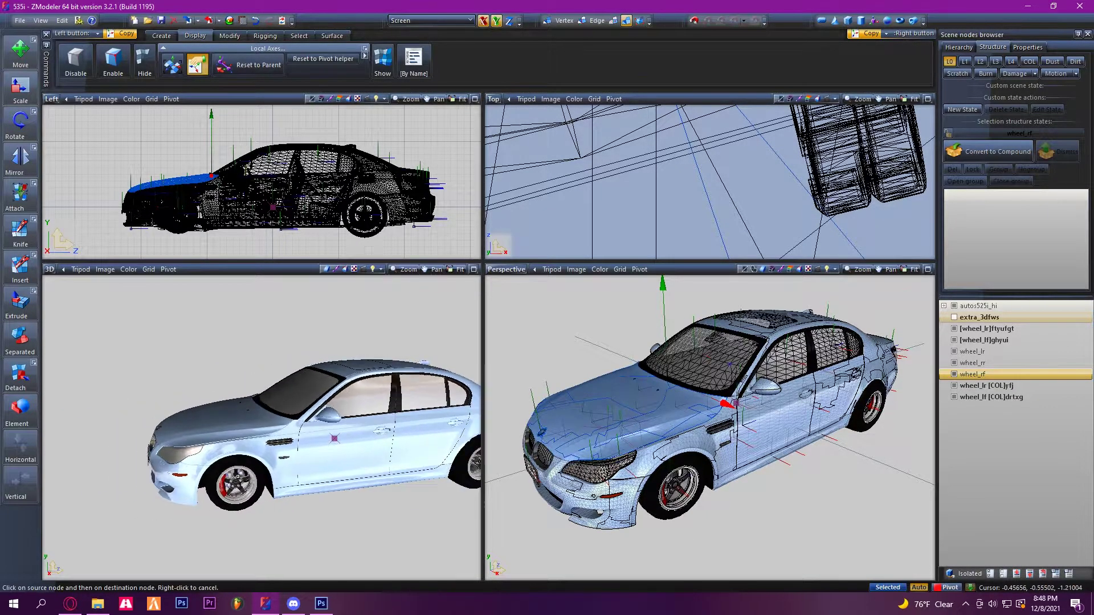
middle_drag(281, 443, 255, 441)
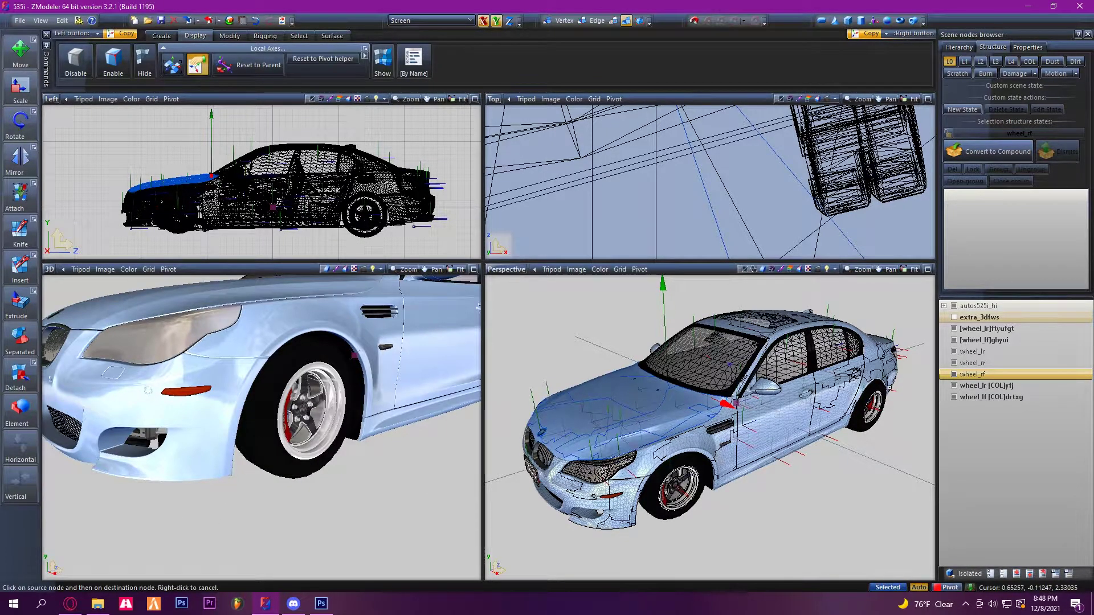
click(967, 573)
click(967, 574)
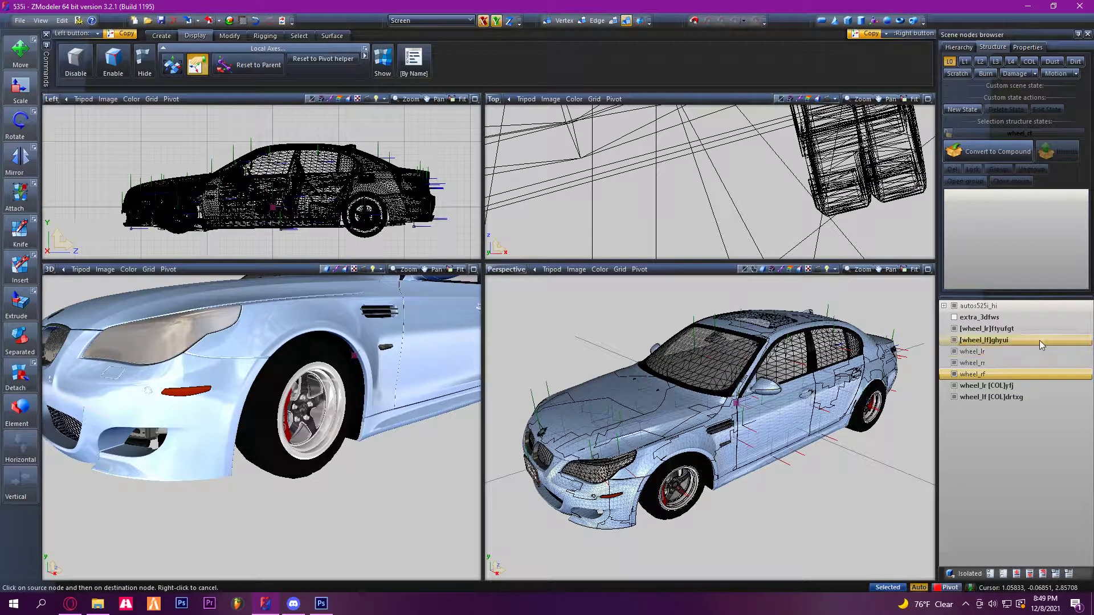
Select the front wheel [wheel_lf]ghyui and scale it up slightly and evenly to better fill the wheel arch.
click(1039, 341)
click(966, 574)
click(967, 573)
click(20, 87)
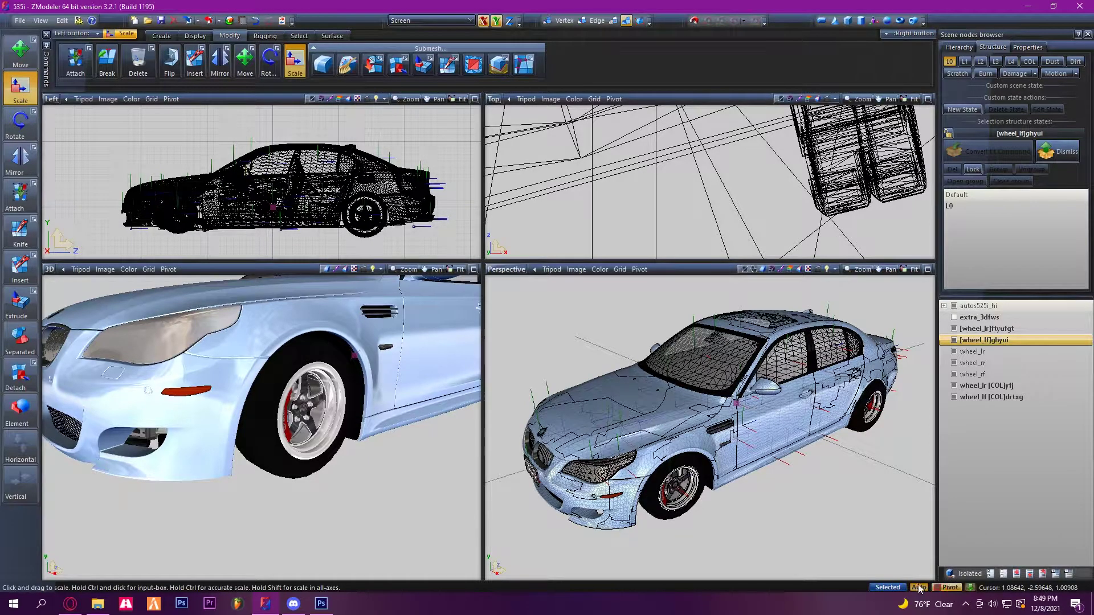
click(955, 340)
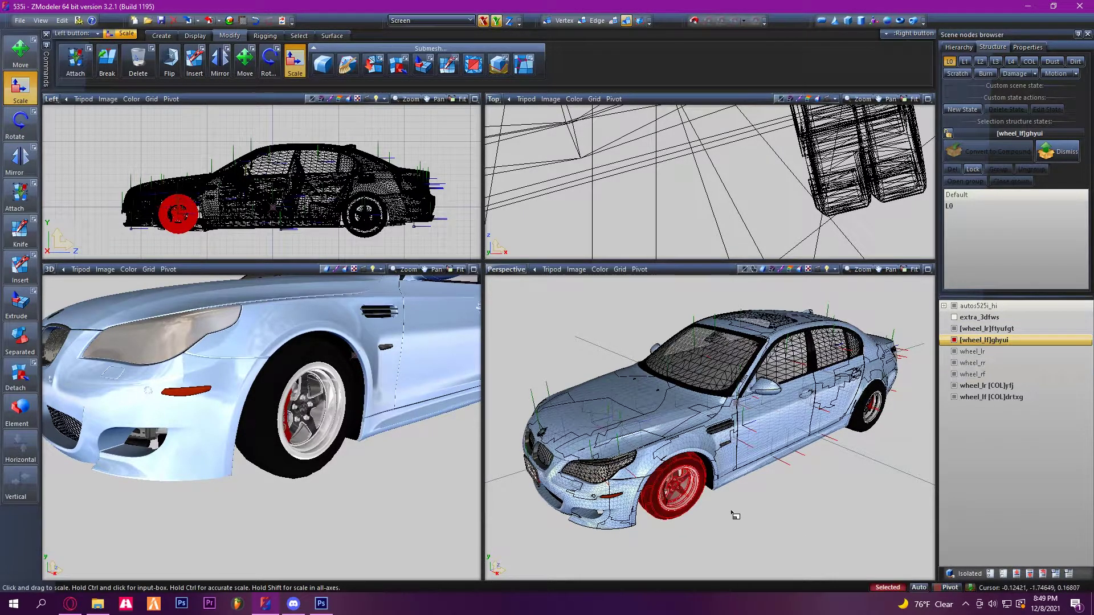
scroll(216, 222, up, 4)
middle_drag(225, 242, 288, 196)
shift+drag(291, 225, 401, 107)
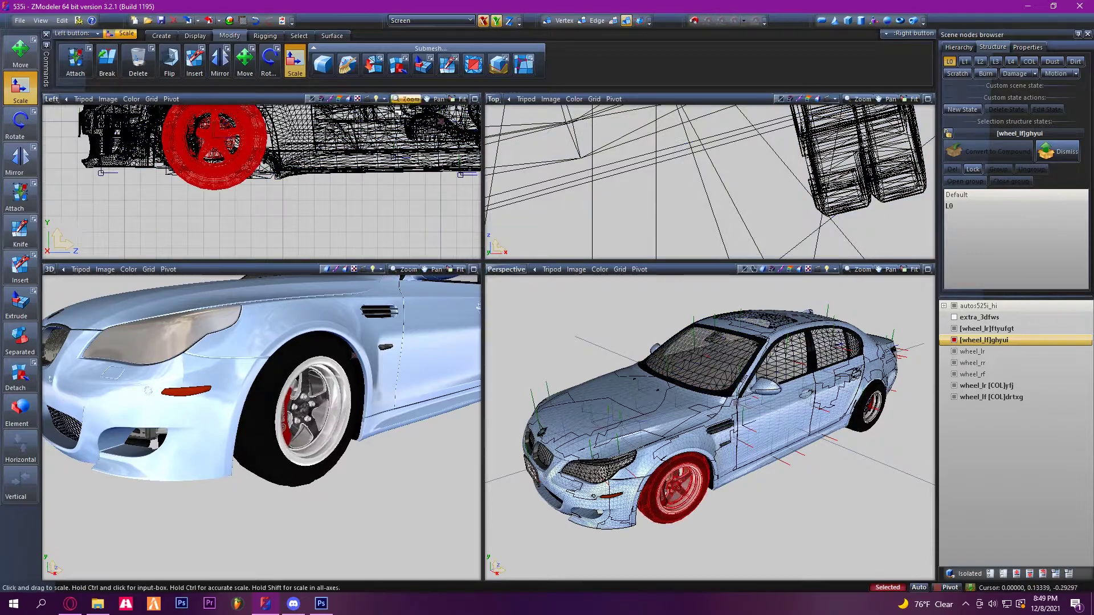
Compare the resized front wheel with the rear wheel against the car body from several angles.
middle_drag(407, 399, 335, 418)
scroll(335, 417, down, 5)
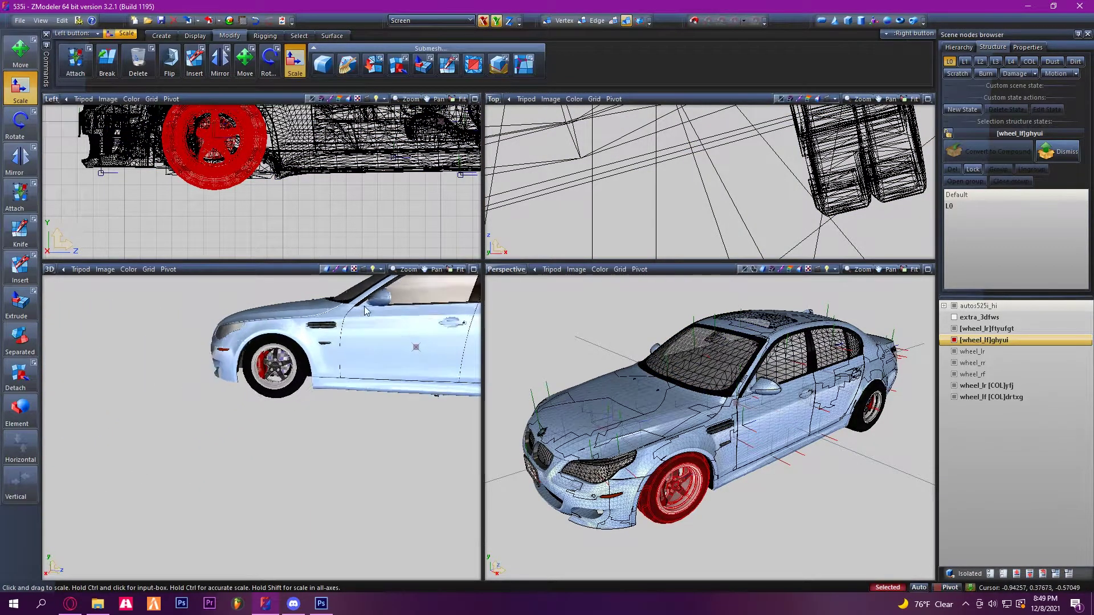
middle_drag(678, 461, 762, 408)
scroll(748, 440, up, 4)
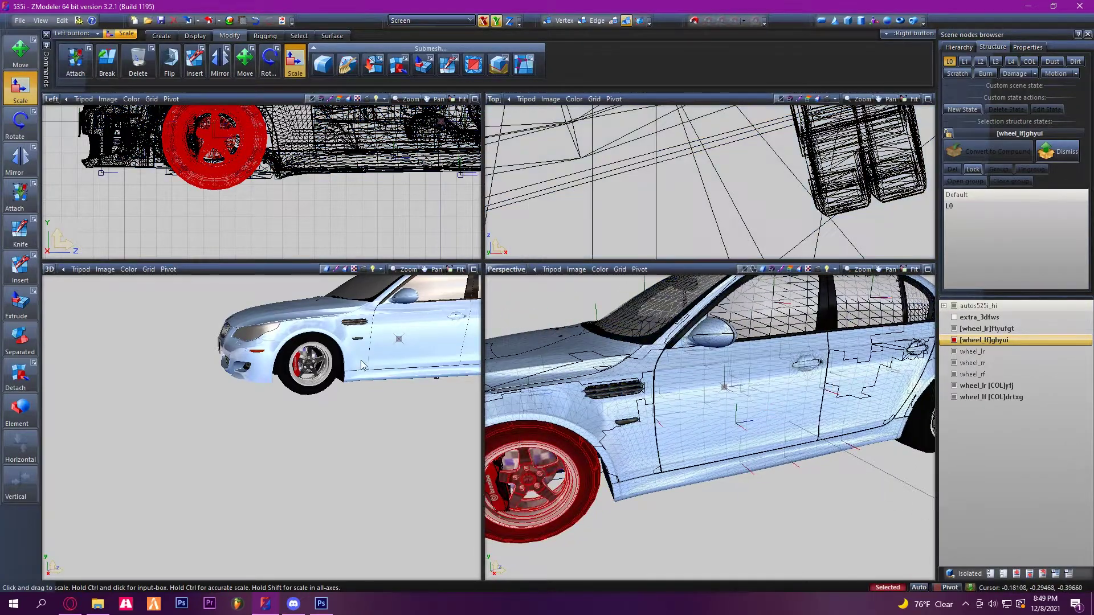
middle_drag(383, 354, 351, 358)
scroll(315, 359, down, 1)
scroll(315, 358, up, 1)
mouse_move(761, 406)
middle_down()
mouse_move(702, 396)
mouse_move(769, 398)
middle_up()
drag(742, 453, 762, 430)
scroll(762, 430, down, 4)
middle_drag(782, 447, 661, 445)
middle_drag(826, 340, 744, 393)
scroll(779, 369, up, 5)
Deselect the front wheel, select the rear wheel [wheel_lr]ftyufgt and scale it to fit its arch.
right_click(953, 341)
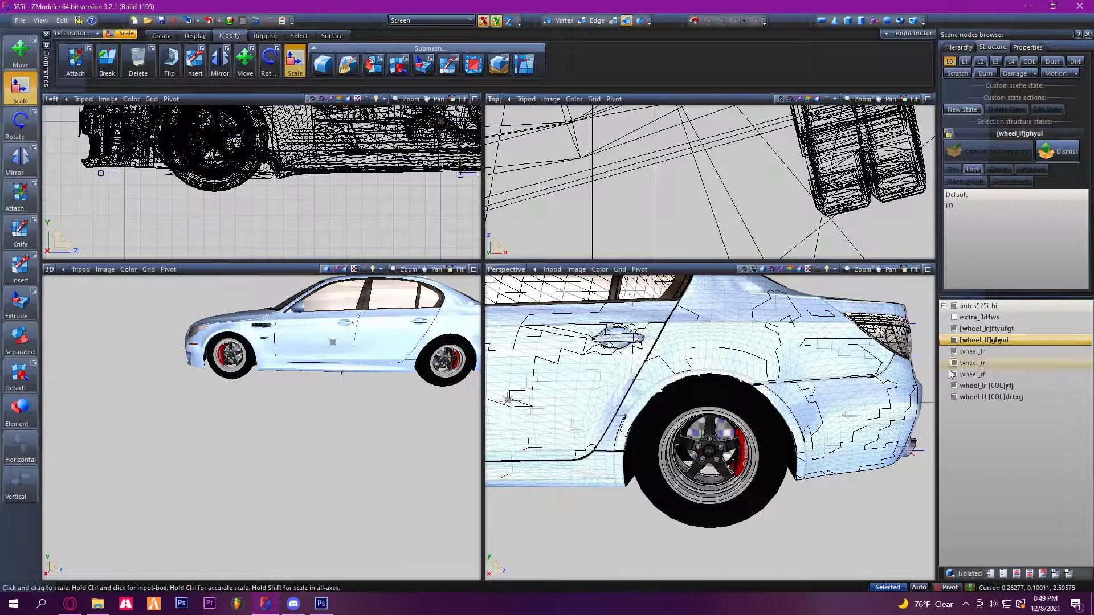
click(955, 330)
middle_drag(817, 513, 801, 484)
scroll(815, 503, down, 5)
scroll(319, 214, down, 3)
middle_drag(319, 214, 223, 224)
mouse_move(741, 466)
middle_down()
mouse_move(696, 463)
mouse_move(726, 465)
middle_up()
drag(823, 518, 836, 479)
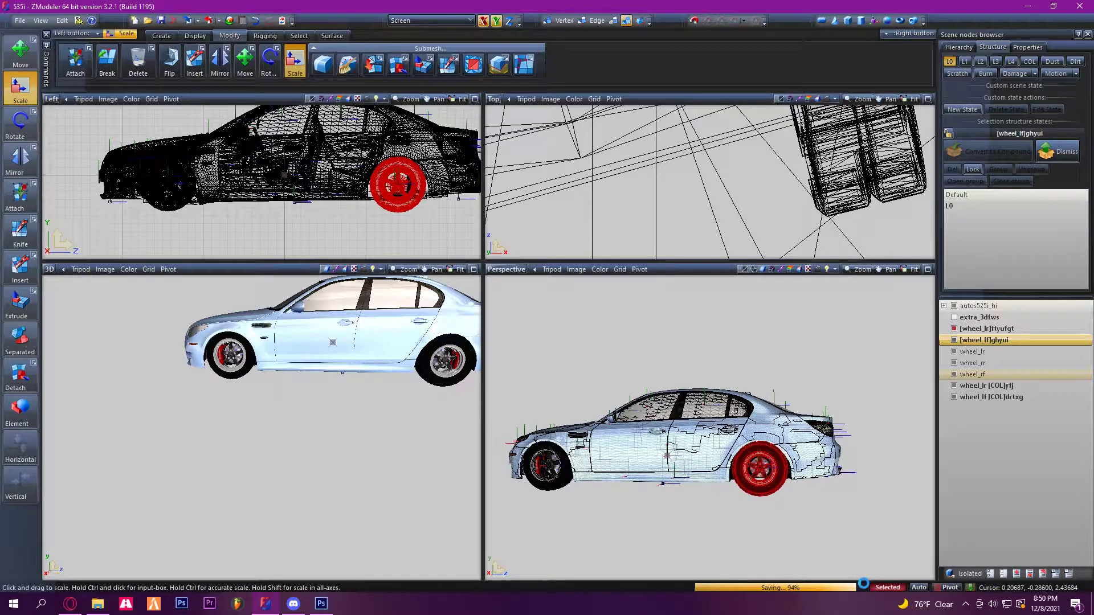
scroll(837, 518, up, 5)
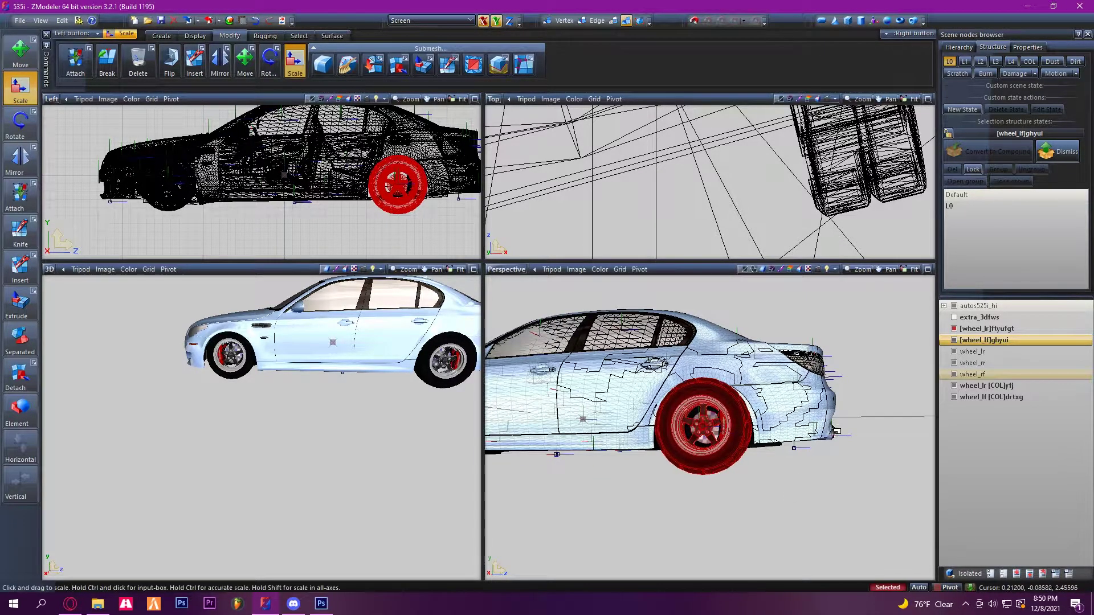
Move the selected rear wheel slightly down along the world Y axis to align it with the wheel arch.
click(20, 51)
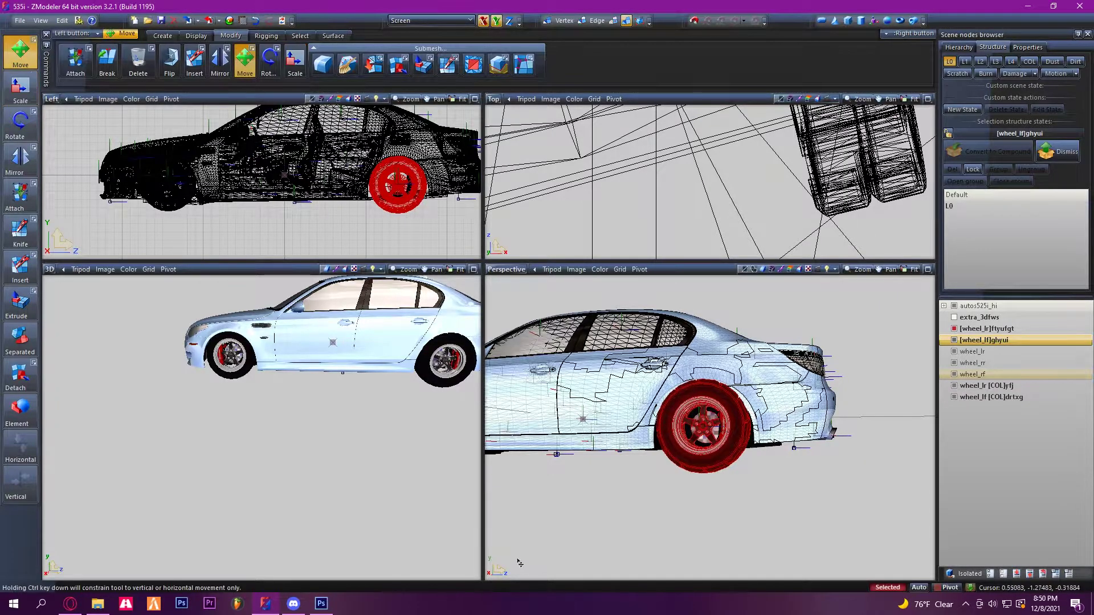
scroll(731, 450, up, 3)
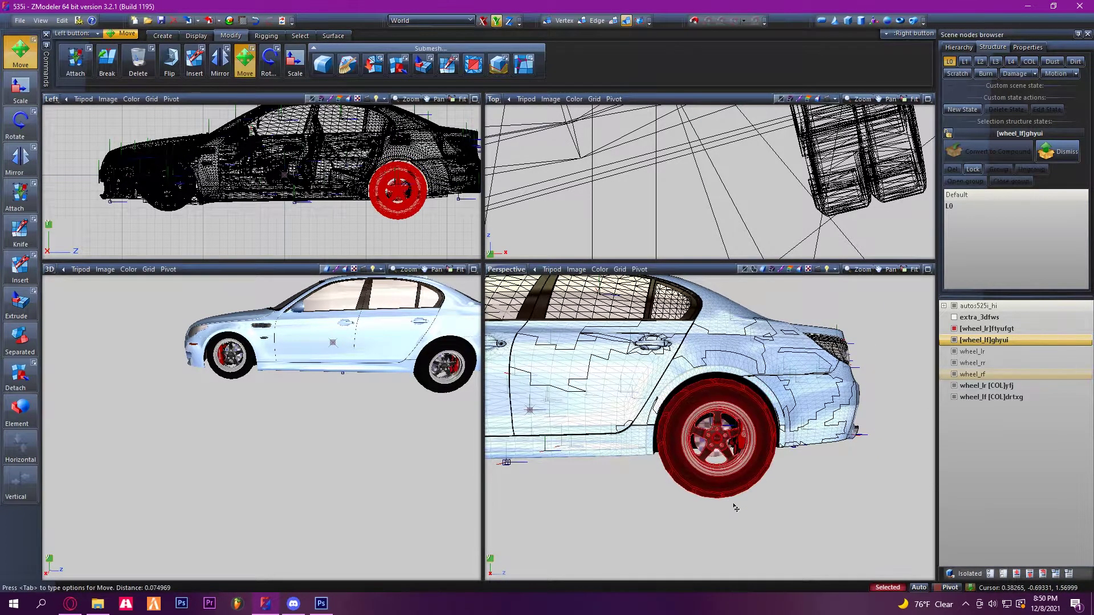
scroll(742, 459, up, 3)
alt+drag(739, 459, 783, 484)
drag(786, 540, 785, 550)
scroll(751, 493, up, 6)
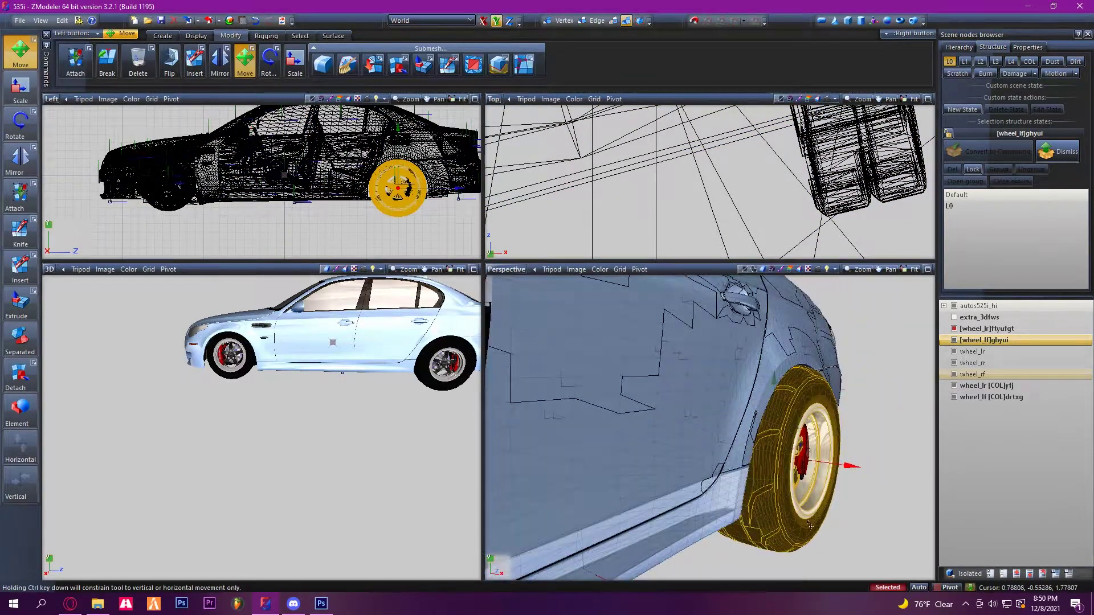
alt+drag(856, 521, 856, 521)
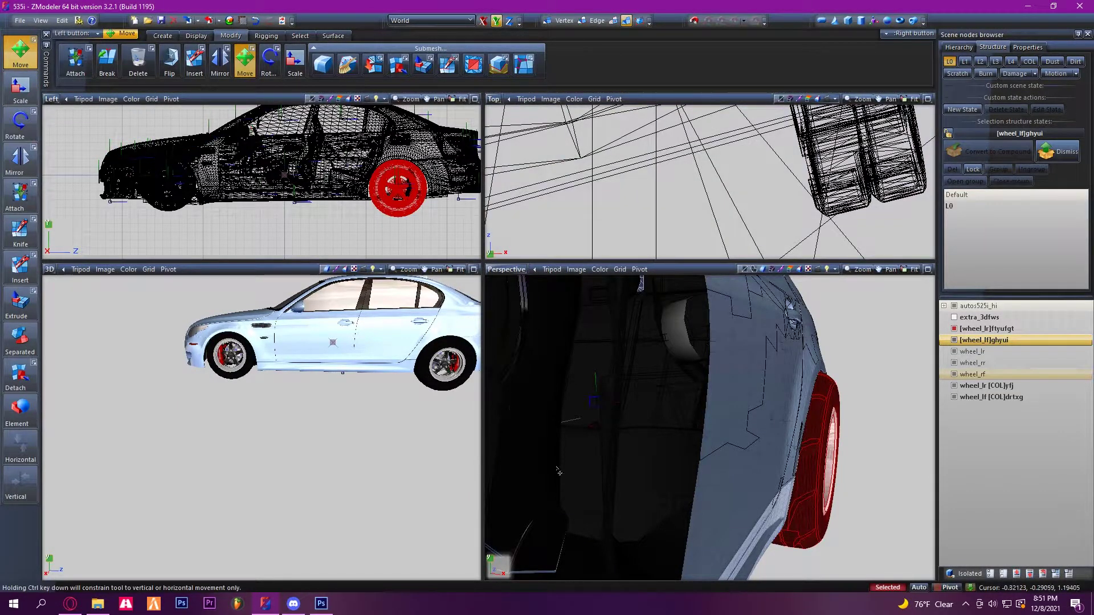
Shift the rear wheel sideways along the world X axis to adjust its fit in the arch, then deselect it.
scroll(835, 469, down, 4)
middle_drag(850, 485, 853, 518)
drag(852, 519, 860, 517)
middle_drag(860, 517, 852, 509)
drag(852, 509, 855, 523)
middle_drag(852, 518, 522, 579)
scroll(794, 529, down, 5)
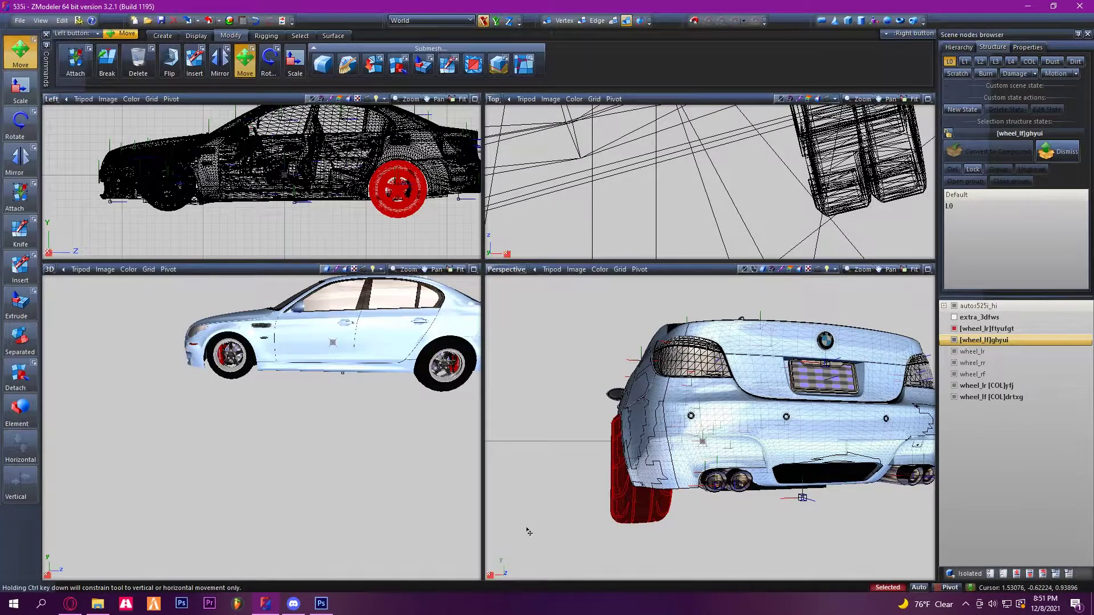
middle_drag(530, 535, 552, 399)
scroll(681, 403, up, 3)
right_click(953, 329)
middle_drag(734, 398, 837, 399)
Center the local axes of [wheel_lr]ftyufgt to its object in isolated view, then show the whole car again.
click(967, 578)
click(196, 37)
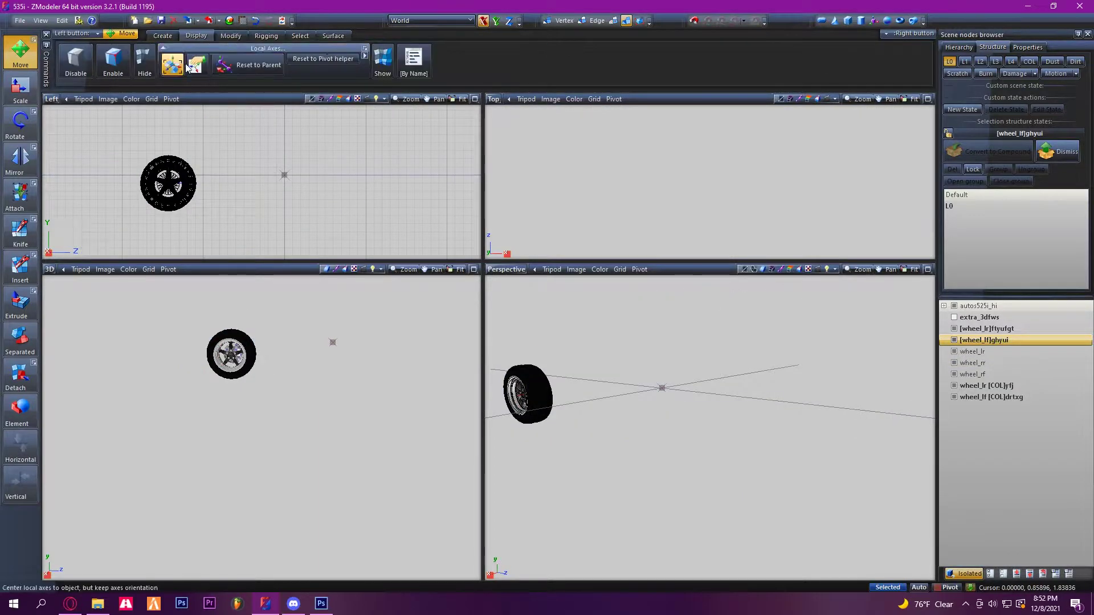
click(173, 64)
click(1003, 329)
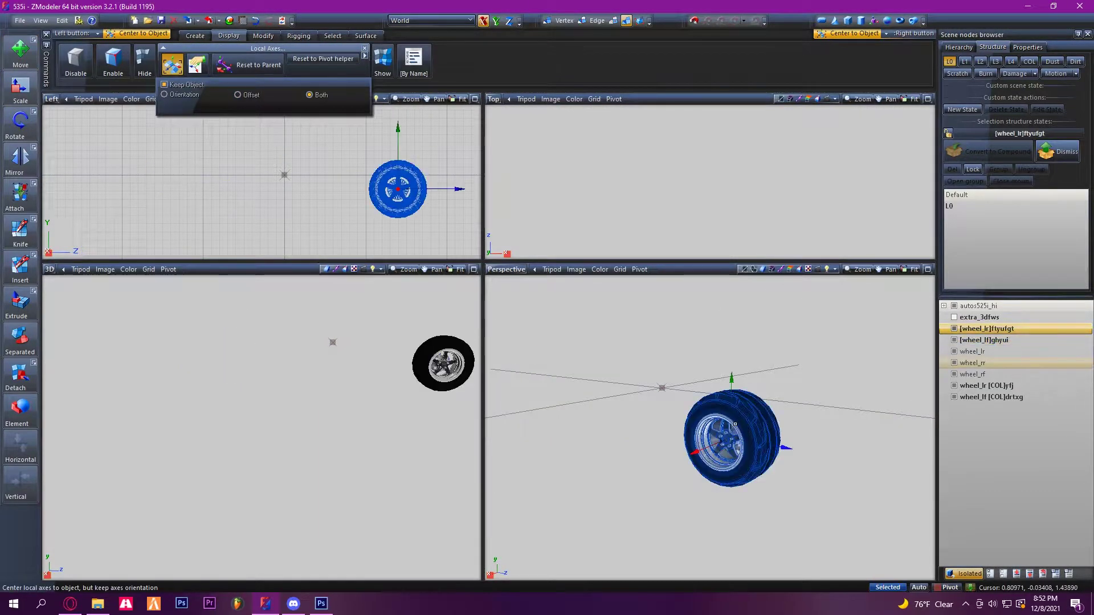
click(964, 573)
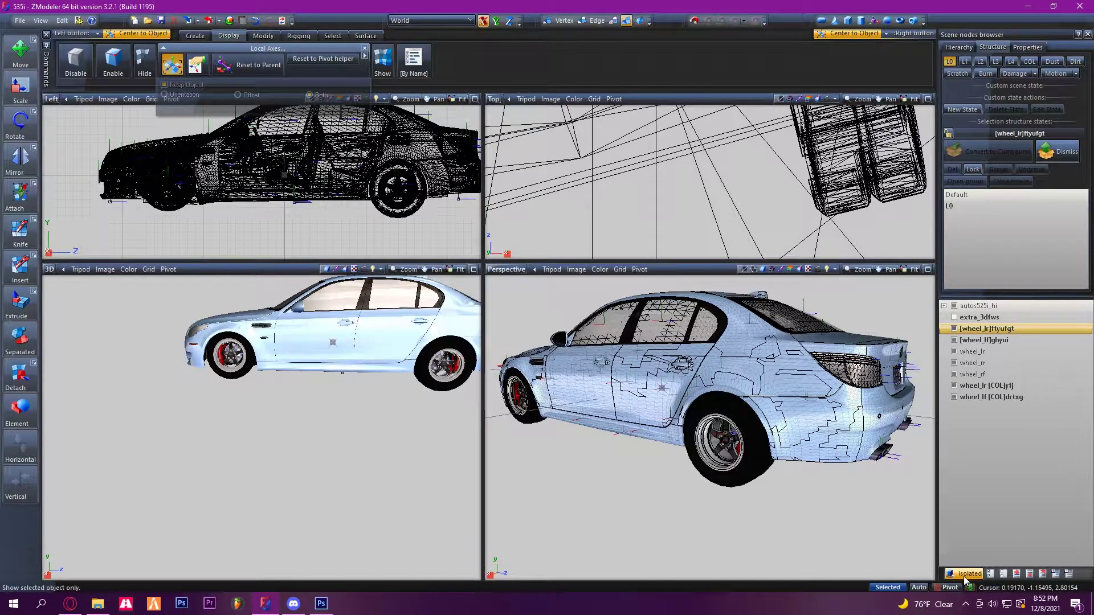
Remove the extra letters from the two new wheel nodes' names, leaving [wheel_lr] and [wheel_lf].
click(1015, 330)
key(BackSpace)
key(BackSpace)
click(1012, 341)
key(BackSpace)
key(BackSpace)
key(Return)
Rename the two collision nodes to wheel_lr [COL] and wheel_lf [COL] by removing their extra letters.
double_click(1016, 388)
key(BackSpace)
key(BackSpace)
key(BackSpace)
key(Return)
click(1011, 400)
click(1010, 397)
key(BackSpace)
key(BackSpace)
key(BackSpace)
key(BackSpace)
key(BackSpace)
Display the COL state in isolated view and copy the local axes from [wheel_lf] to wheel_lr [COL].
click(975, 385)
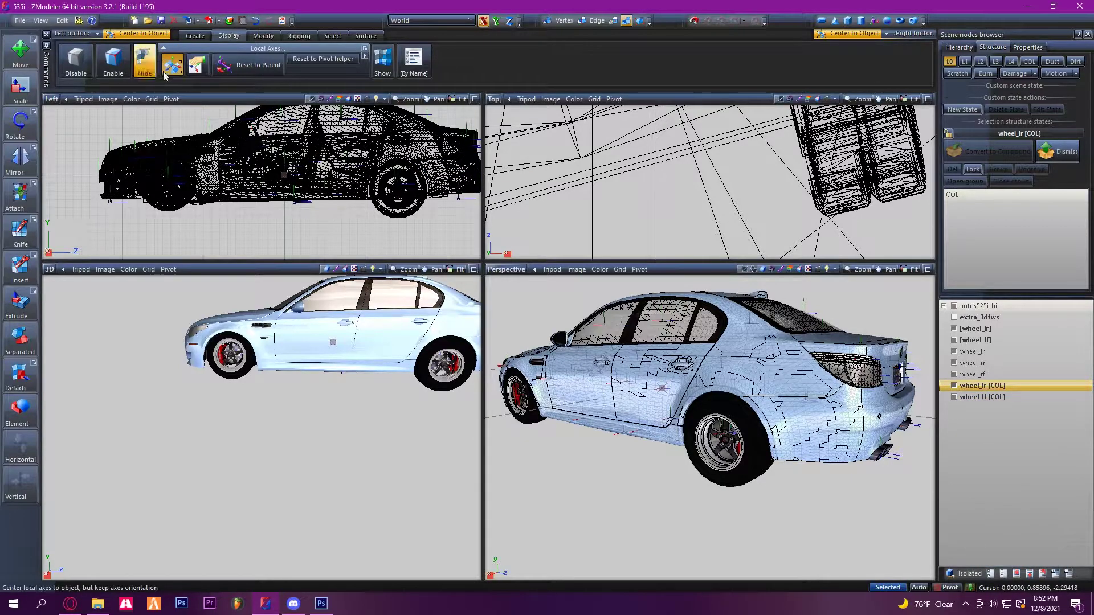
click(197, 65)
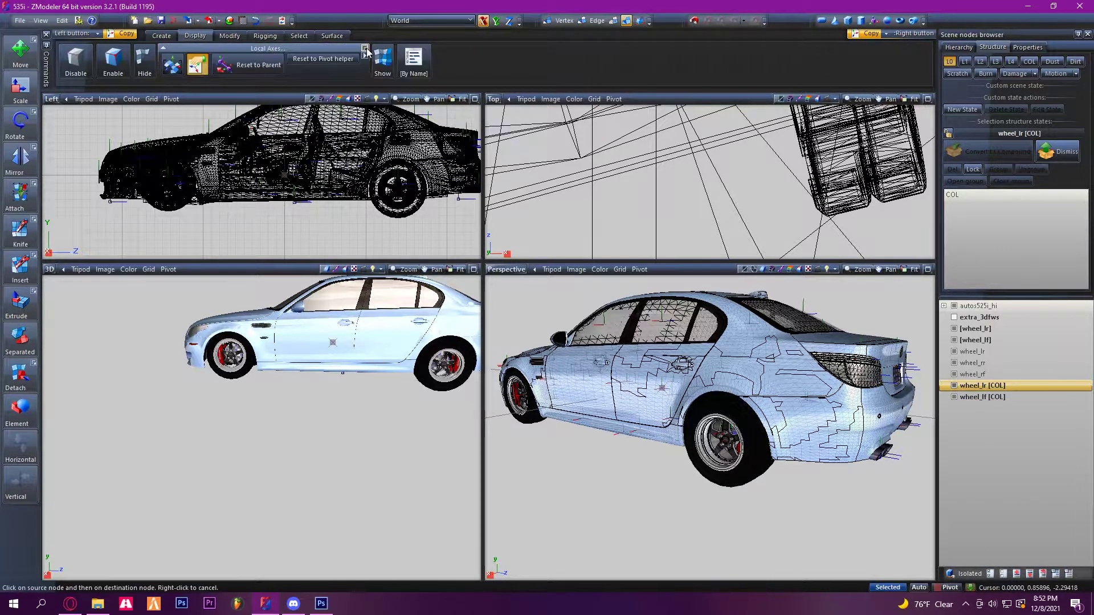
click(365, 49)
click(975, 340)
click(967, 574)
click(527, 395)
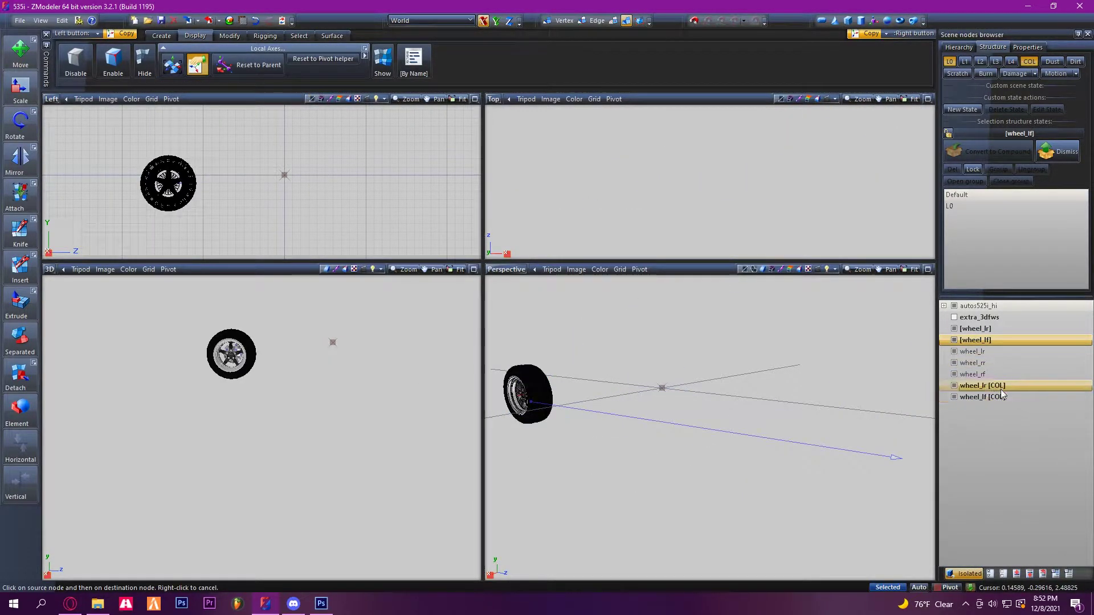
click(982, 385)
click(734, 477)
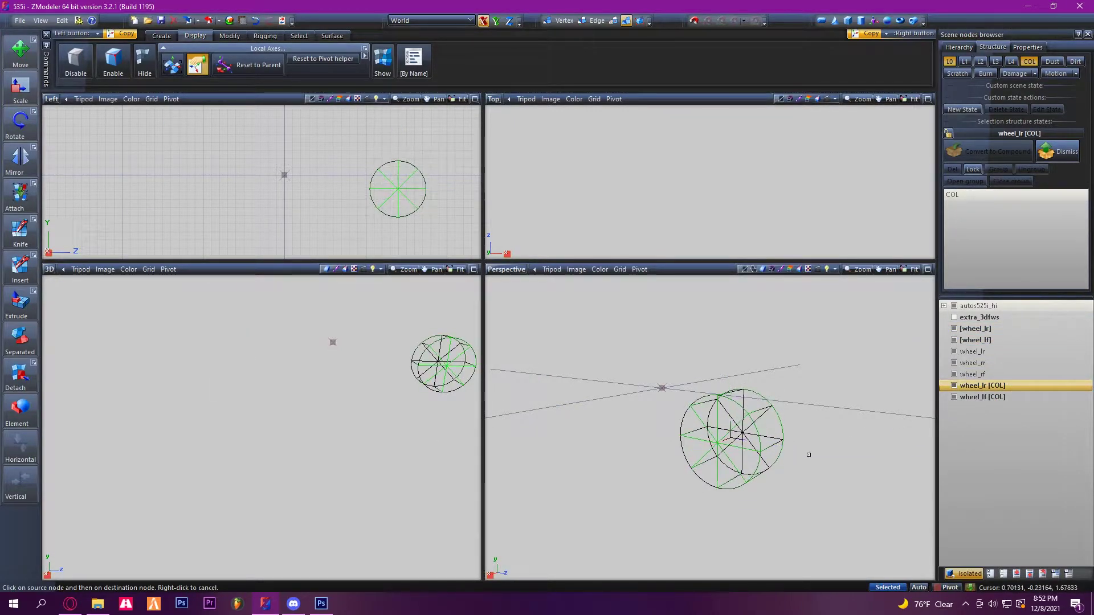
Turn off isolation and hide the car body and the old wheel_rf, wheel_rr and wheel_lr nodes.
click(963, 573)
click(953, 374)
click(953, 363)
click(954, 351)
click(954, 306)
Scale the collision wheel_lr [COL] on the Screen X and Y axes until its outline matches the rear tire's diameter.
click(20, 87)
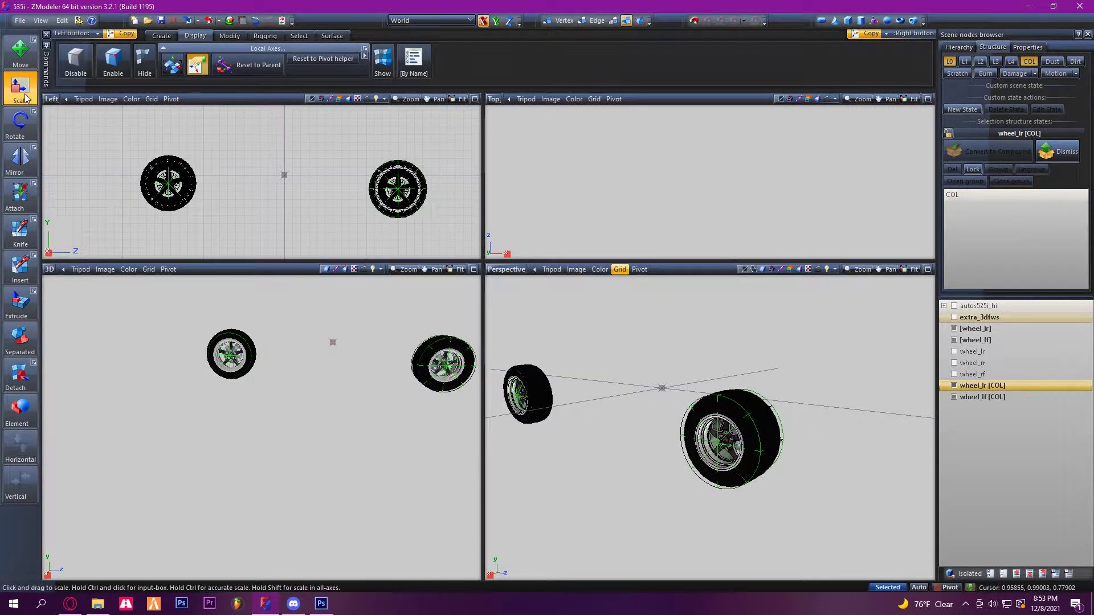
click(431, 21)
click(440, 41)
click(496, 20)
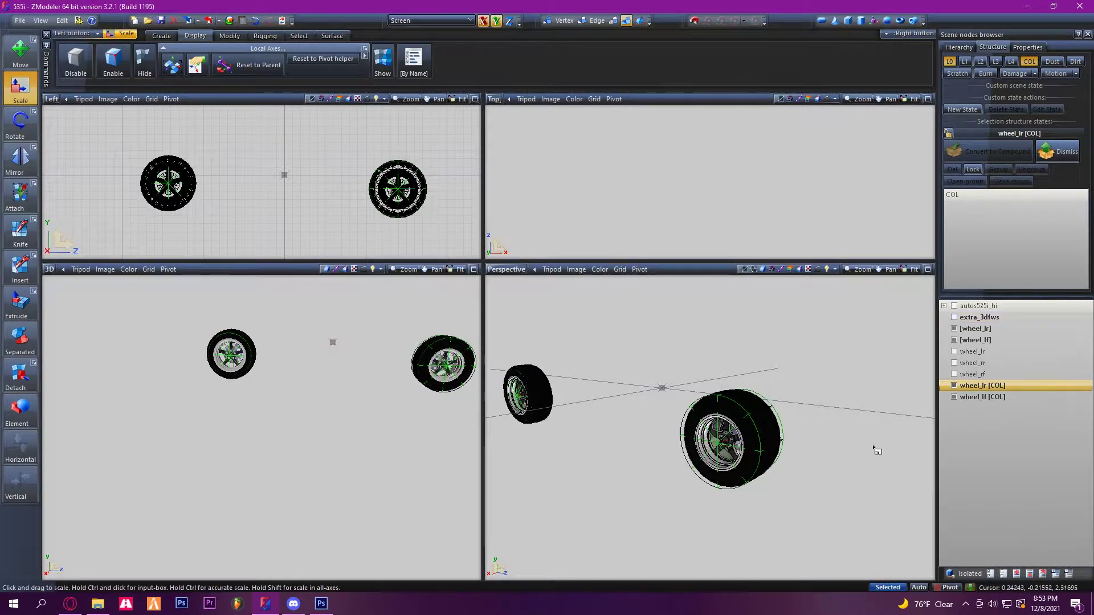
scroll(387, 182, up, 8)
middle_drag(387, 183, 283, 291)
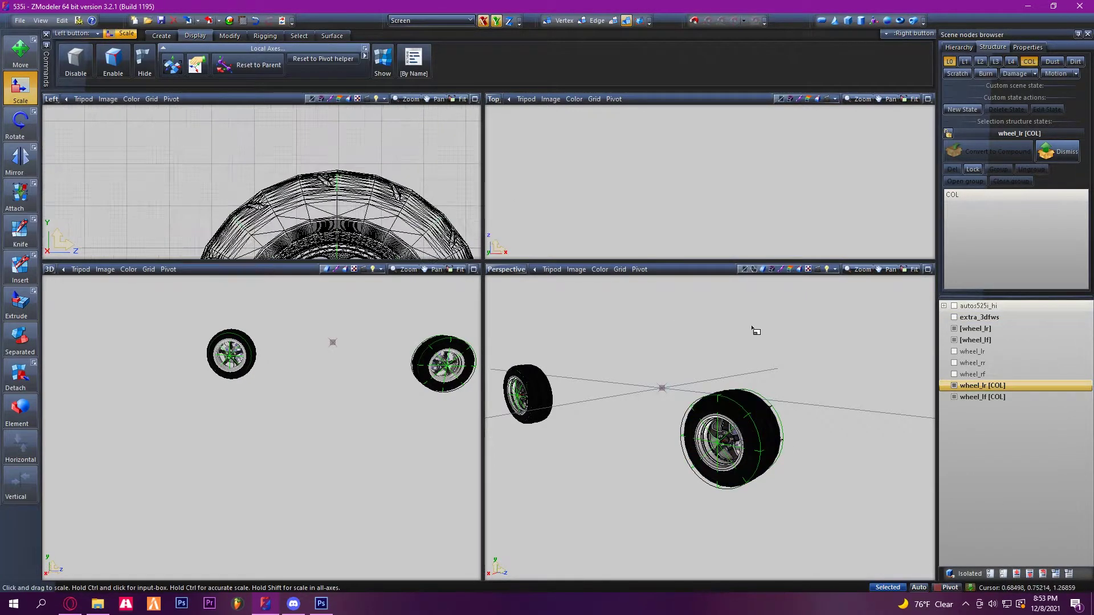
click(954, 339)
click(954, 339)
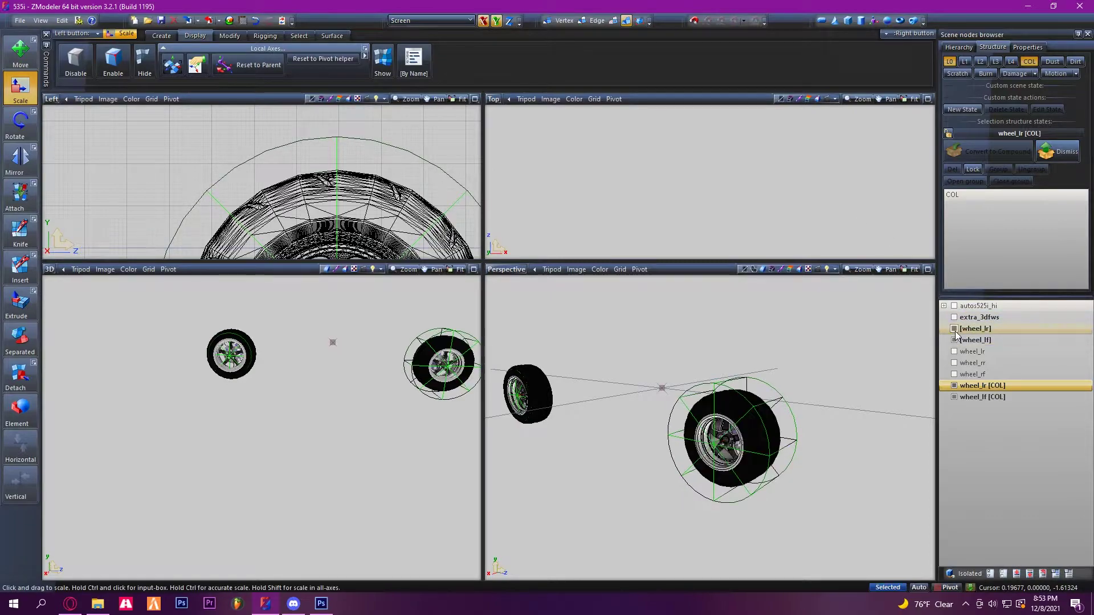
scroll(398, 208, up, 3)
scroll(757, 455, up, 2)
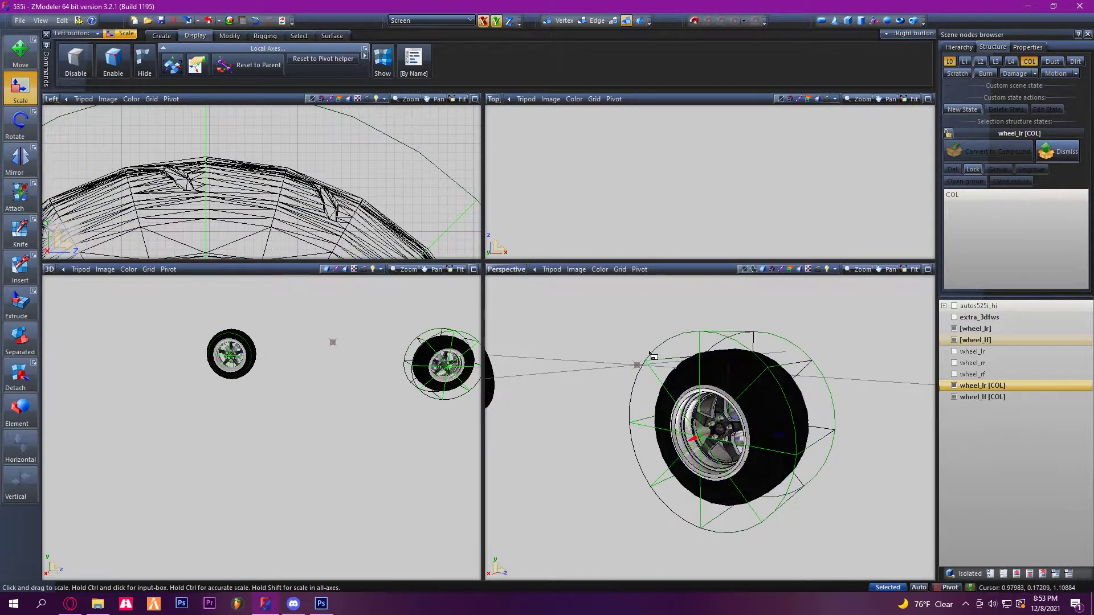
scroll(642, 408, up, 3)
drag(682, 358, 656, 388)
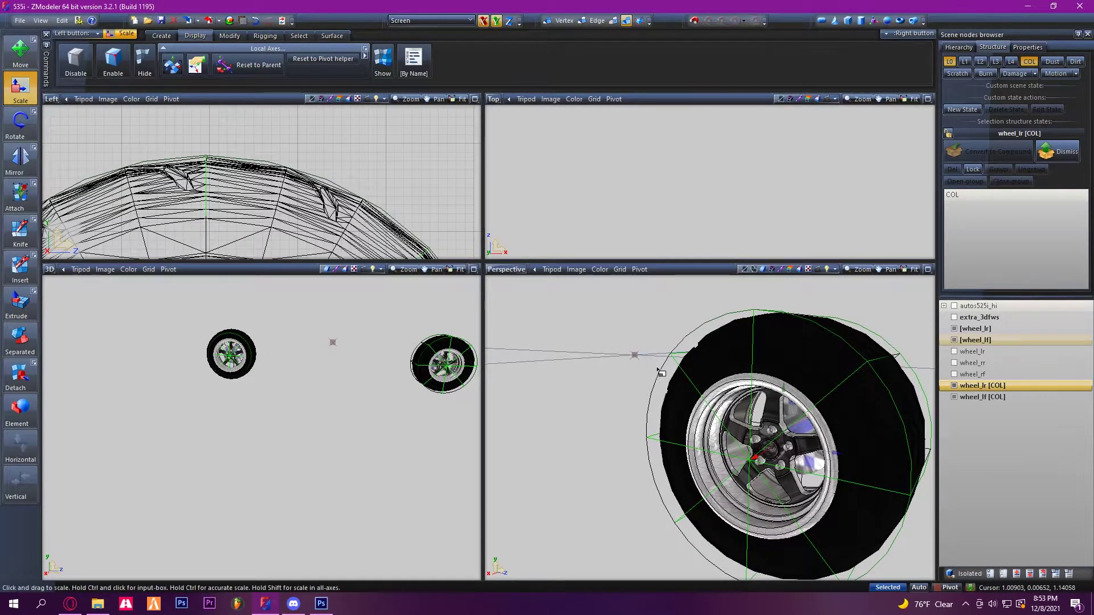
Change the Top viewport to the Back view and hide [wheel_lf] and wheel_lf [COL].
click(494, 99)
click(524, 165)
scroll(676, 172, up, 5)
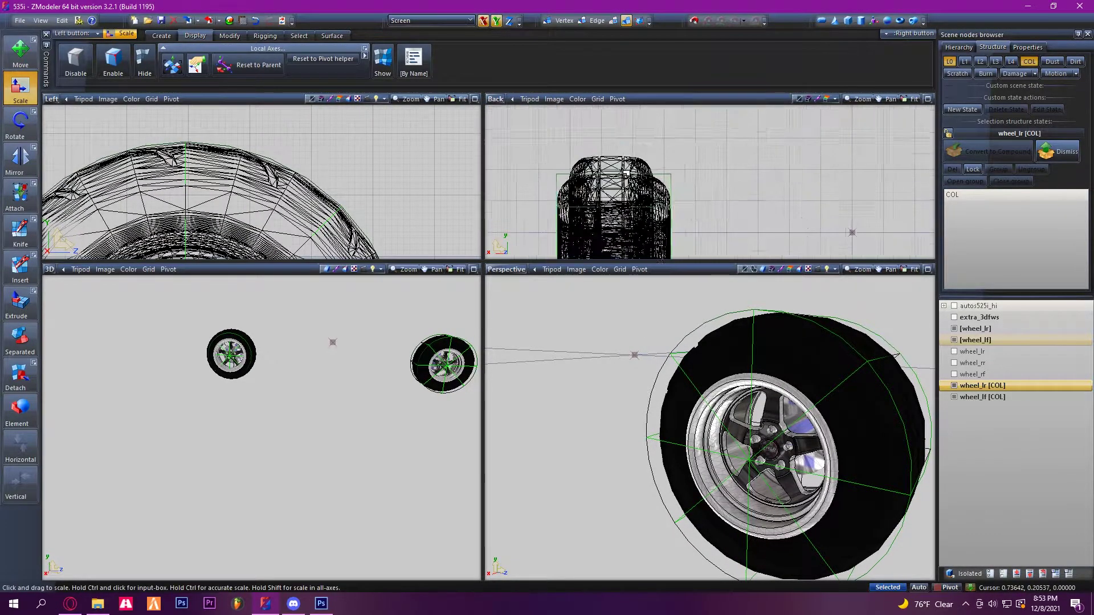
click(954, 340)
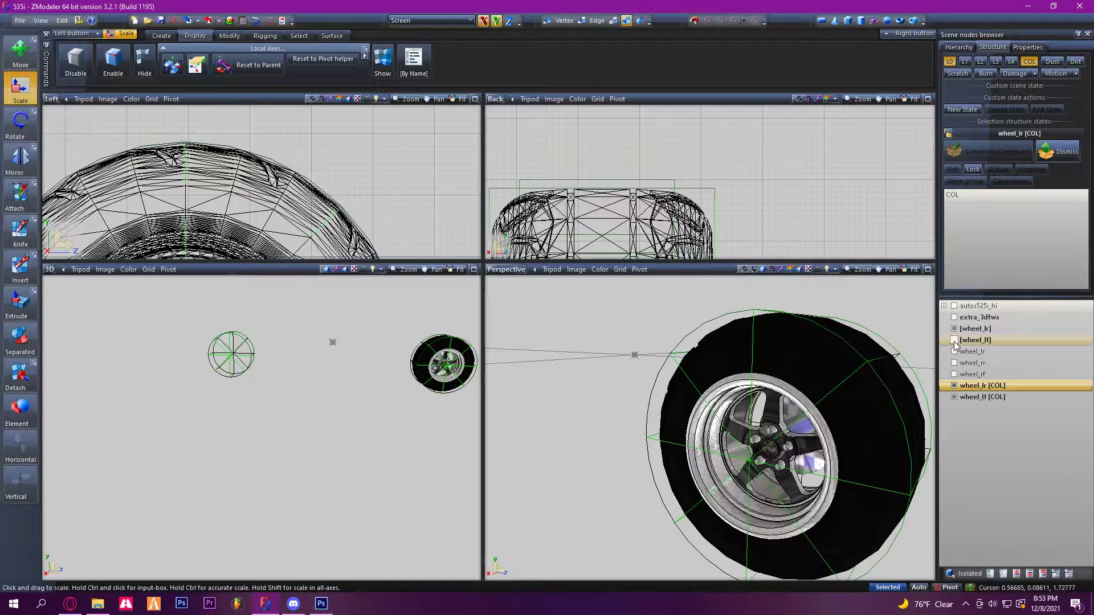
click(954, 398)
Scale wheel_lr [COL] along the world X axis to match the rear tire's width.
middle_drag(774, 209, 810, 147)
scroll(776, 151, up, 1)
middle_drag(884, 367, 695, 427)
drag(705, 347, 704, 372)
scroll(714, 147, down, 5)
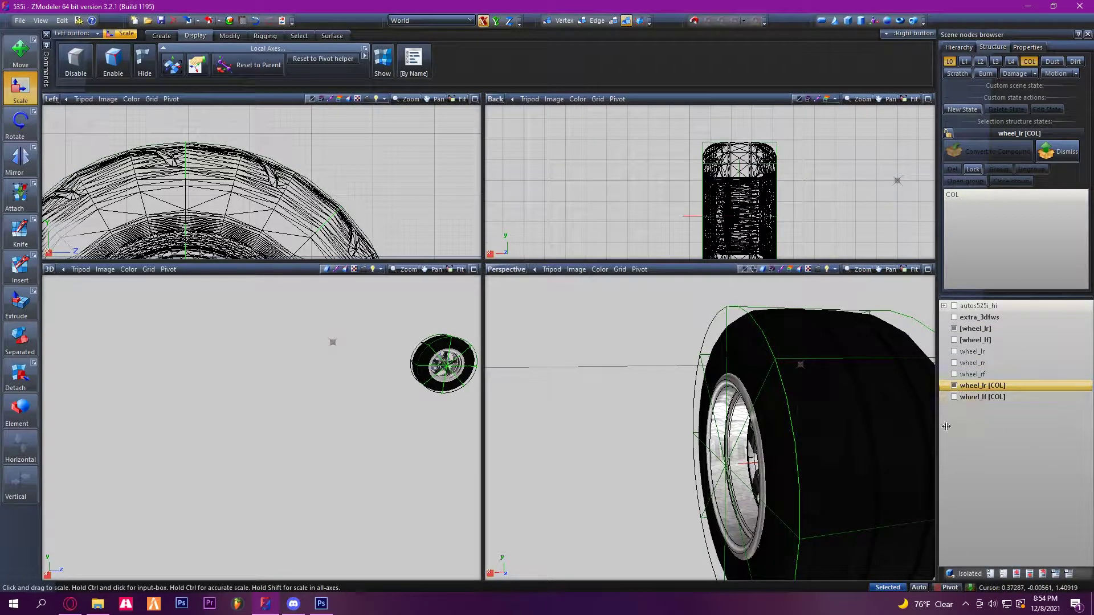
Show [wheel_lf] and wheel_lf [COL] in place of the rear wheel and its collision.
click(955, 341)
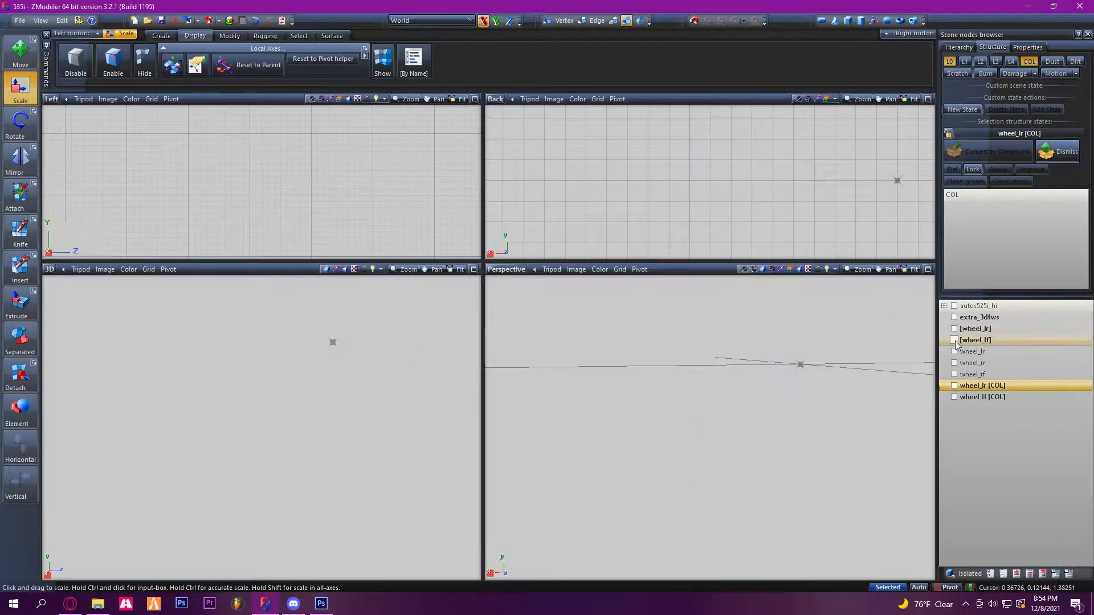
click(954, 397)
drag(752, 127, 759, 153)
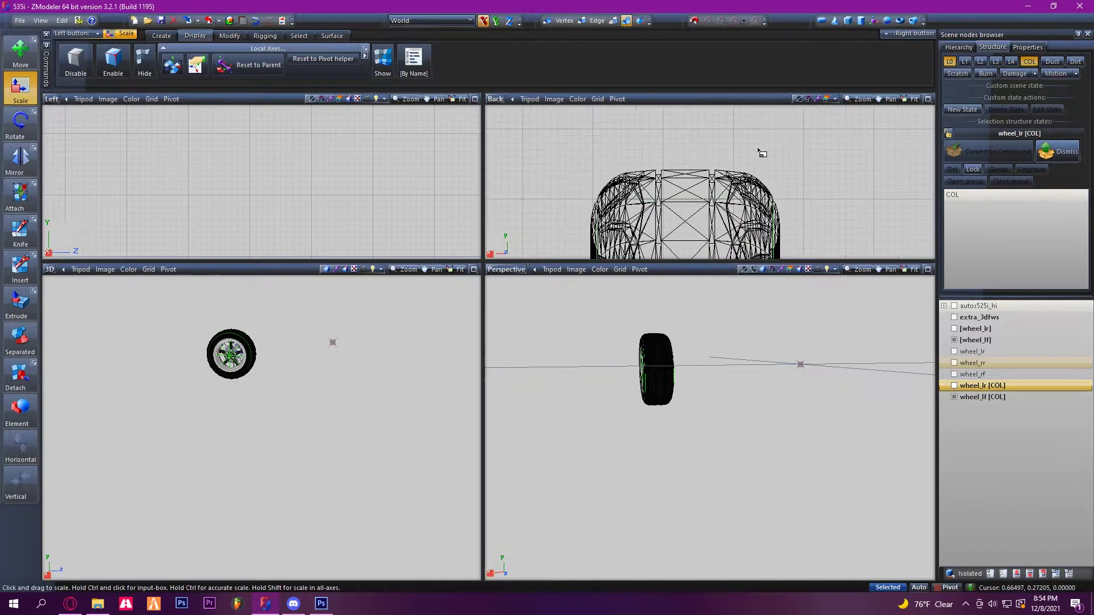
Scale the collision wheel_lf [COL] until its outline matches the front tire's diameter and width.
click(509, 235)
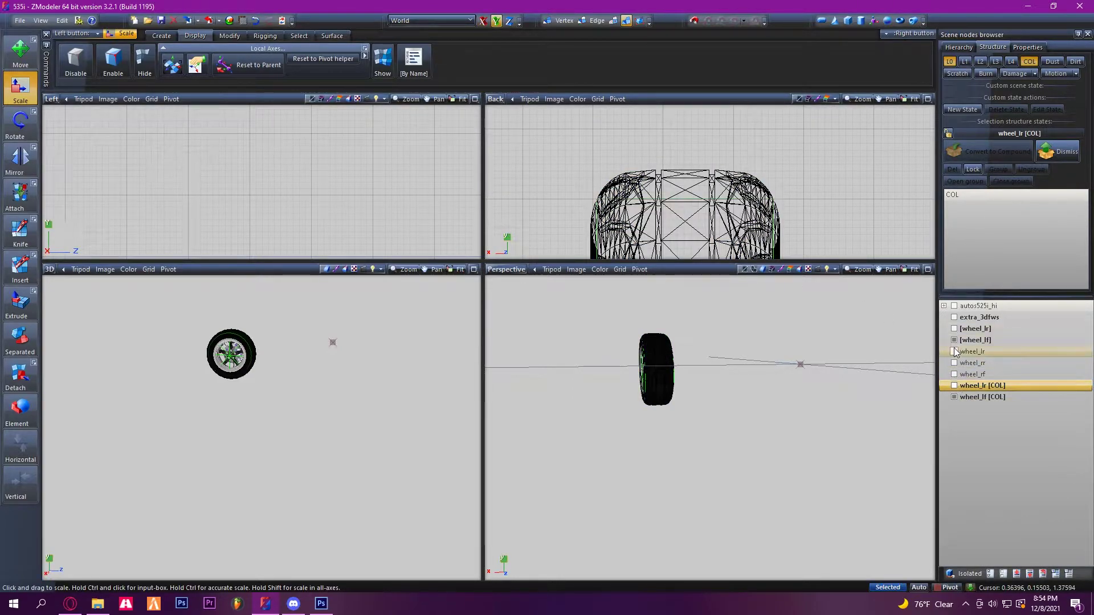
click(954, 340)
shift+drag(667, 373, 673, 381)
click(954, 340)
shift+drag(680, 337, 667, 401)
click(954, 340)
scroll(632, 310, up, 1)
scroll(643, 327, up, 2)
click(493, 251)
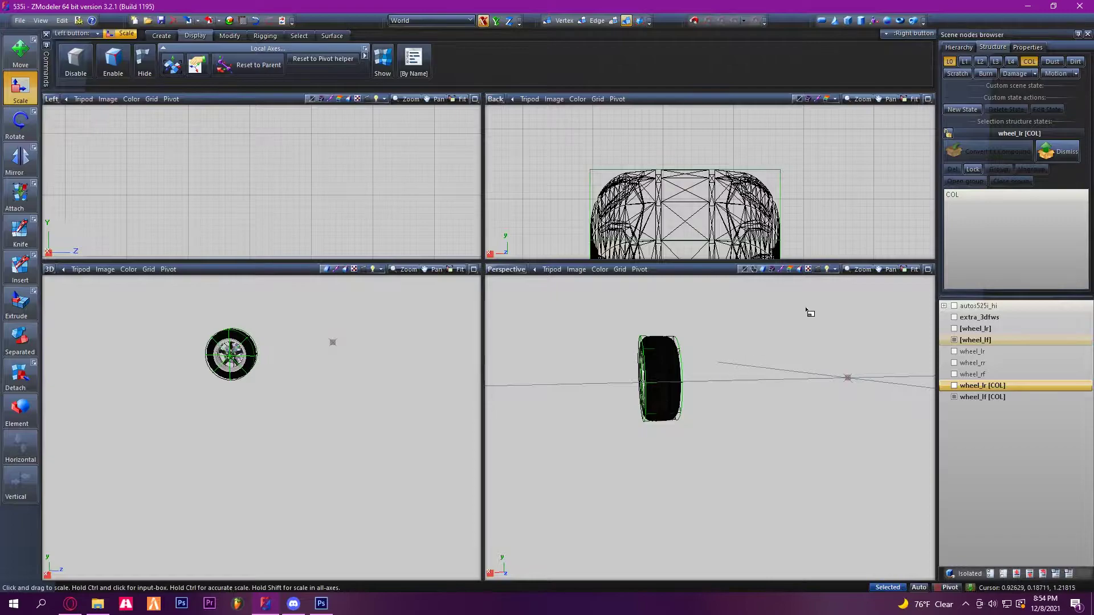
Examine from several views how the collision wheel_lf [COL] fits around the front tire.
middle_drag(815, 363, 762, 396)
scroll(316, 222, down, 4)
scroll(226, 189, up, 6)
scroll(226, 189, down, 4)
middle_drag(248, 208, 330, 213)
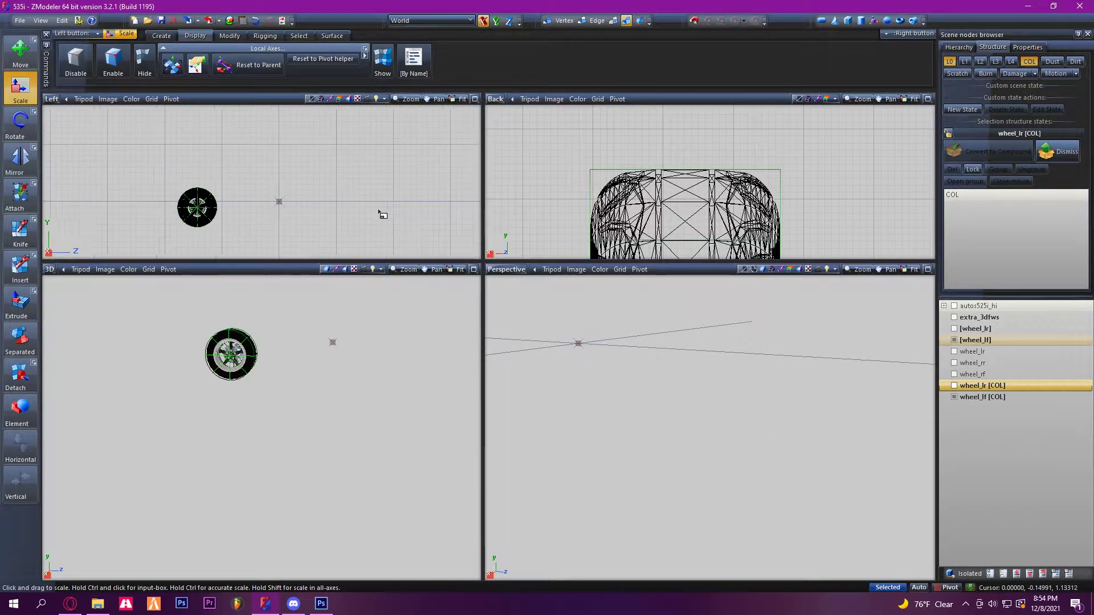
scroll(141, 191, up, 5)
middle_drag(142, 191, 228, 171)
key(f)
middle_drag(658, 426, 922, 523)
Show [wheel_lr], wheel_lr [COL] and the wheel_rr and wheel_rf dummy nodes alongside the front wheel.
click(954, 329)
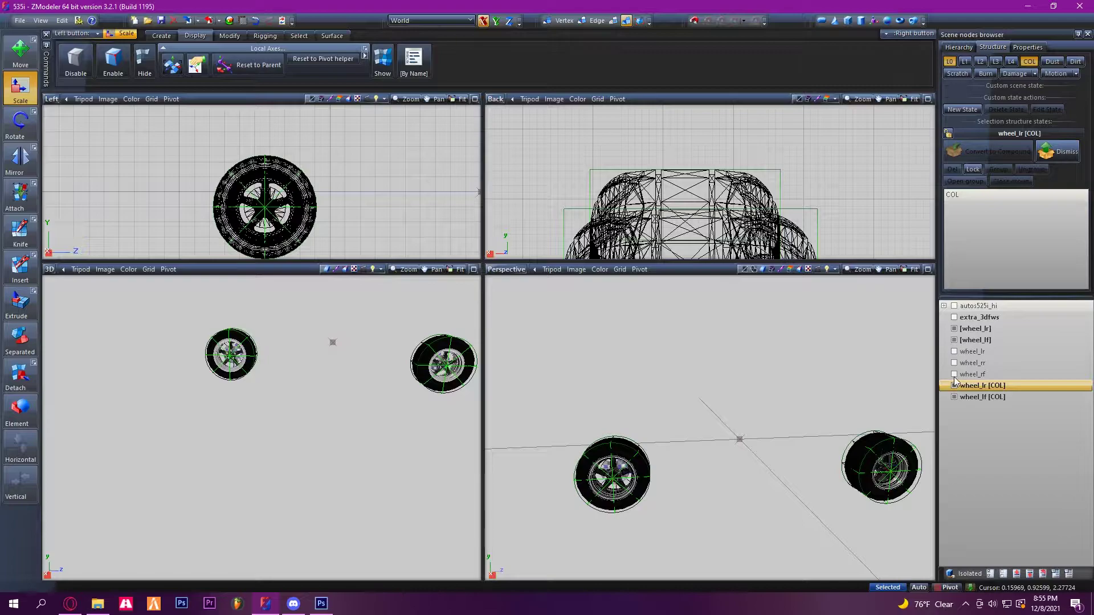
click(990, 372)
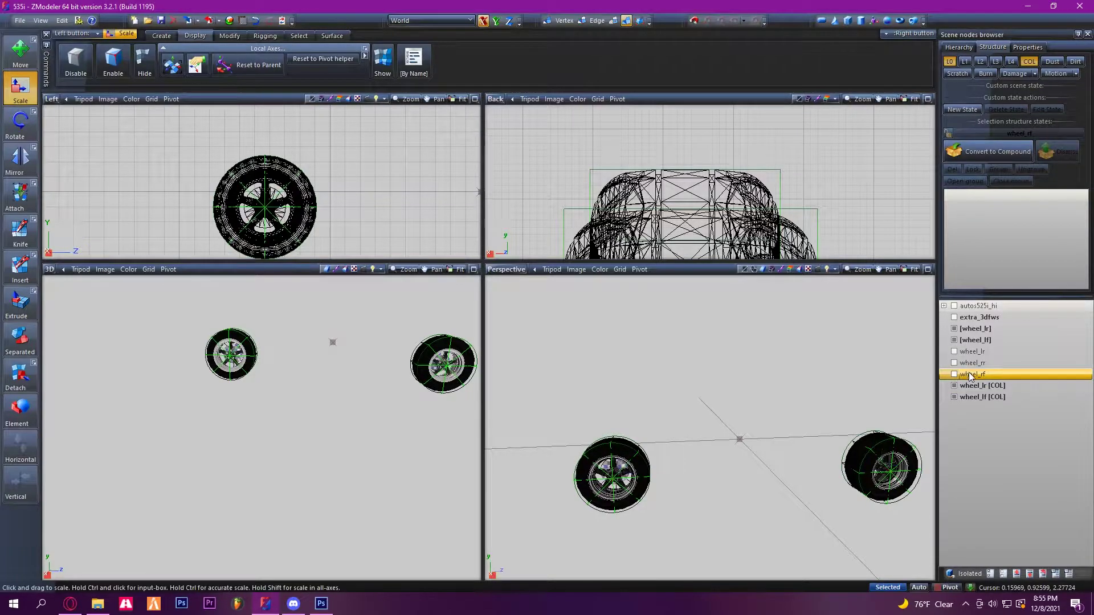
middle_drag(814, 368, 782, 373)
click(953, 363)
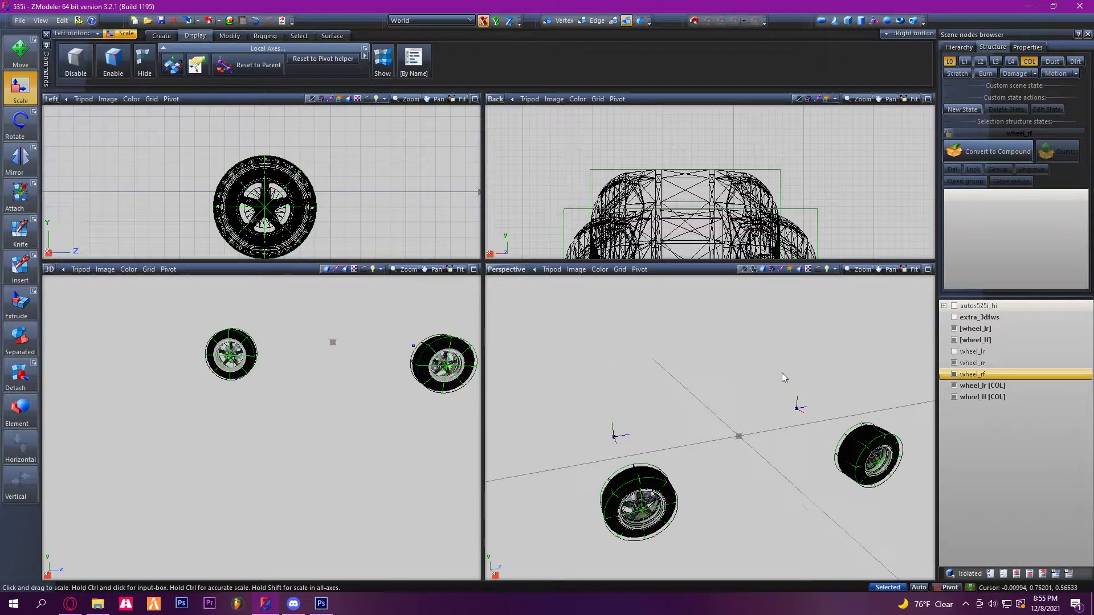
Isolate the wheel_rr dummy and copy the local axes of [wheel_lr] onto it, both orientation and offset.
click(990, 364)
click(969, 575)
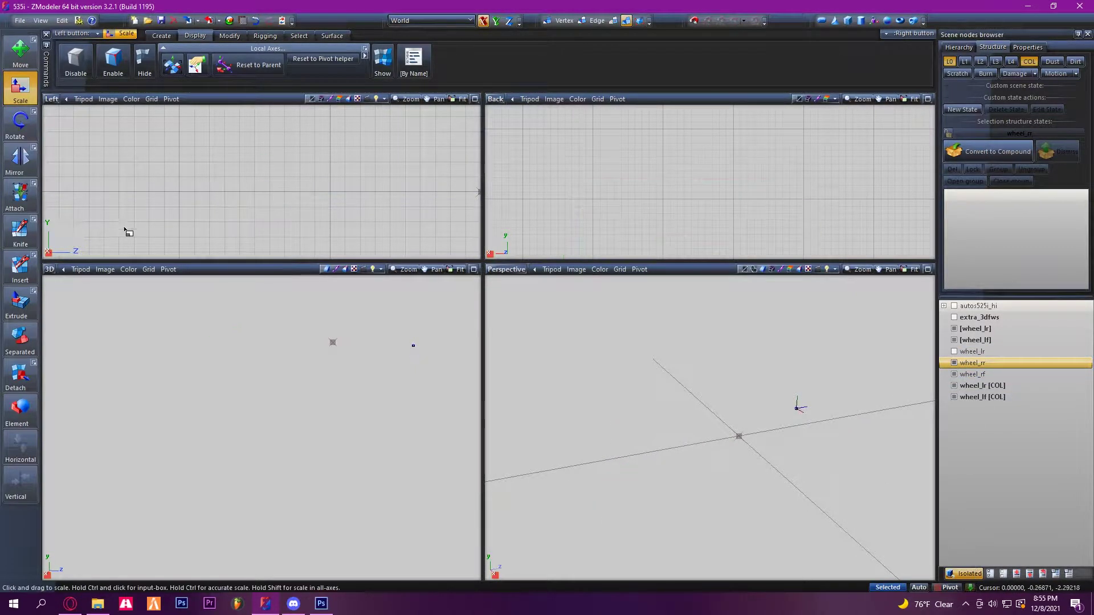
click(198, 65)
click(364, 51)
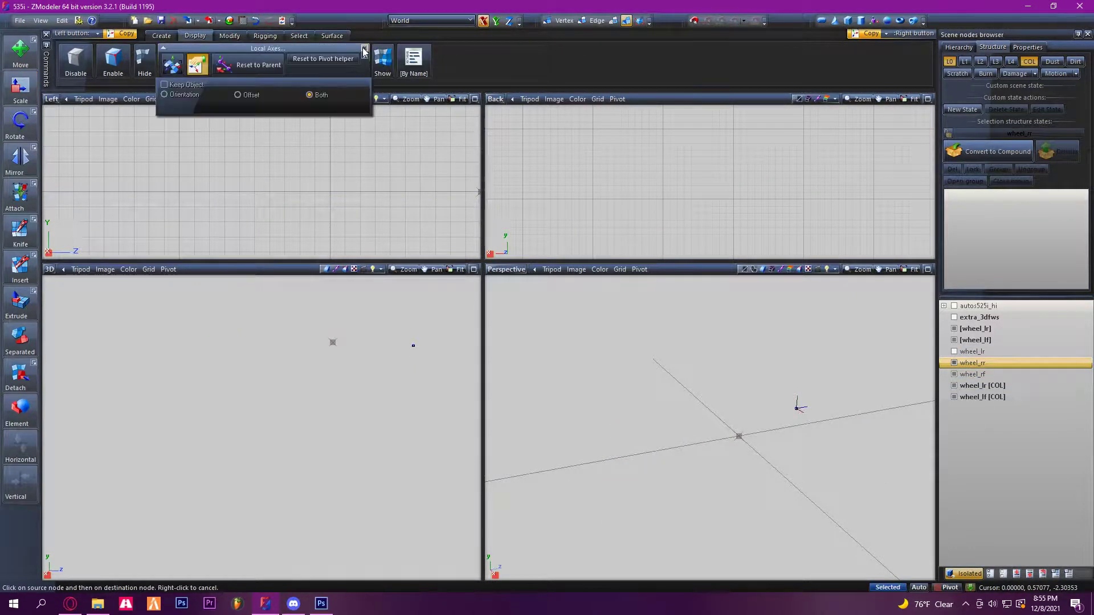
click(1014, 332)
click(798, 409)
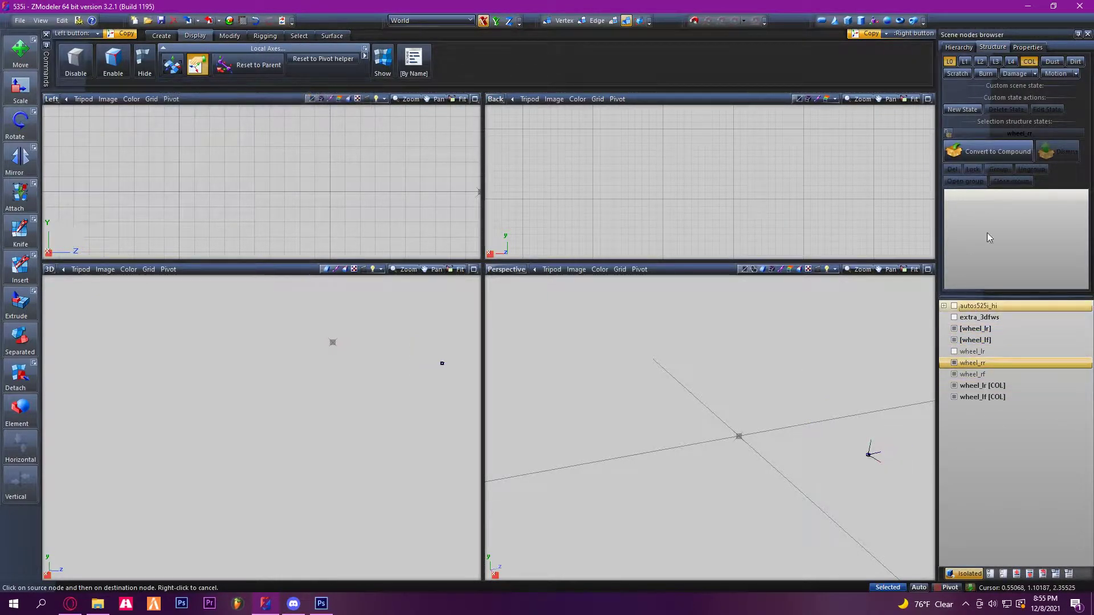
Display the Position values in the properties of wheel_rr.
click(1027, 47)
click(1036, 184)
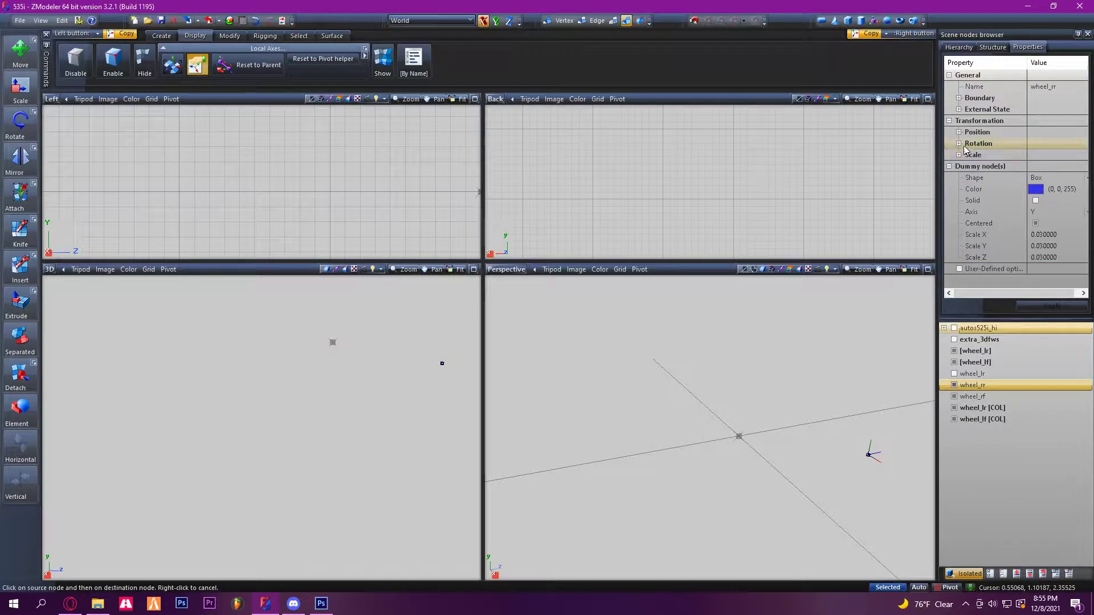
click(959, 132)
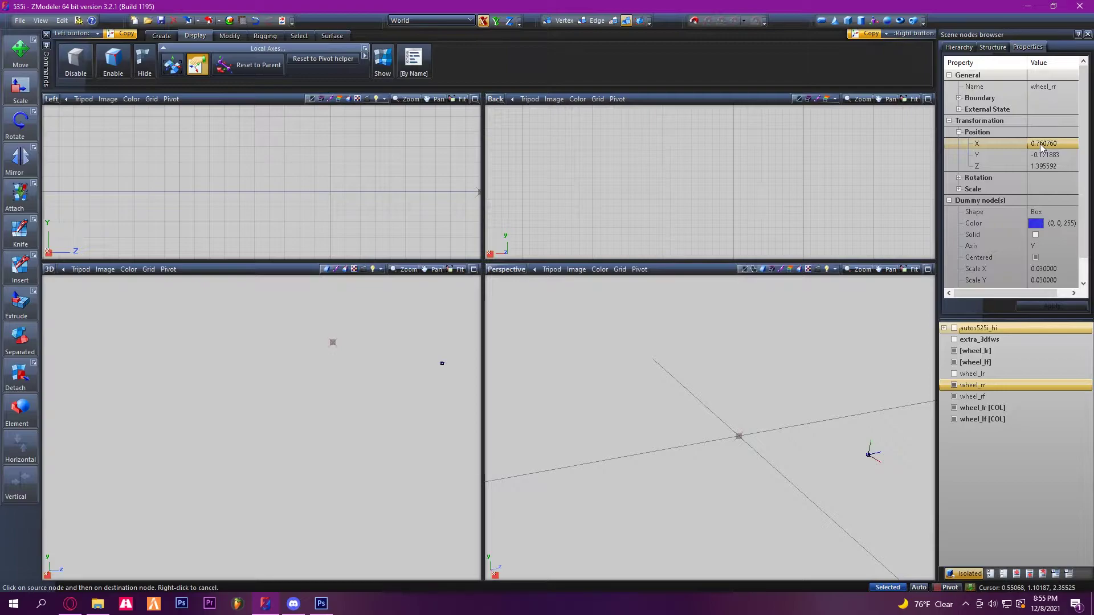
click(1053, 155)
click(1054, 143)
click(1060, 143)
click(1048, 132)
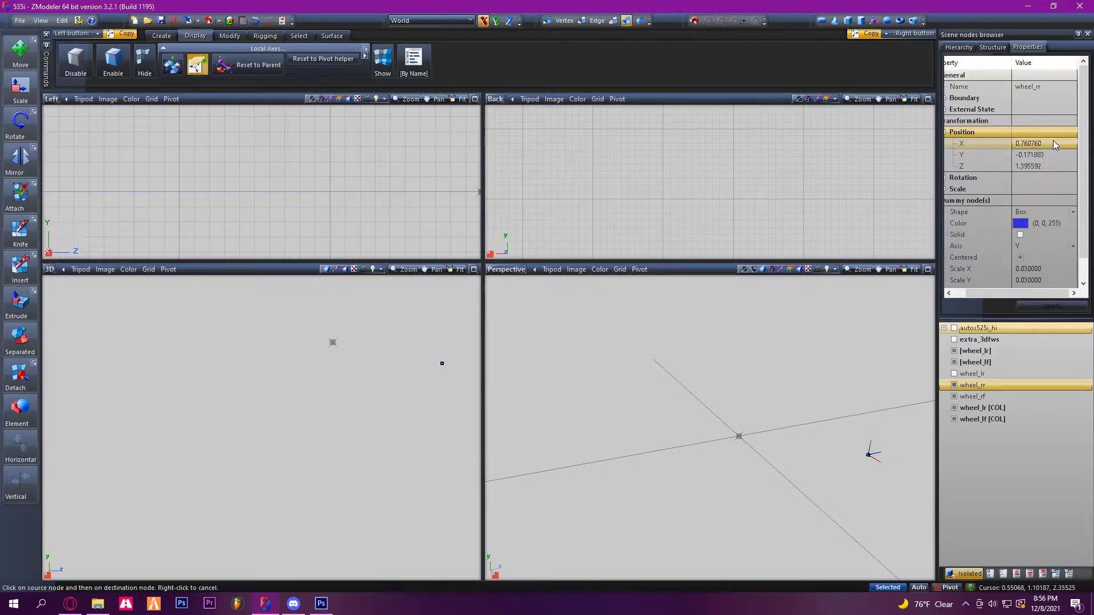
click(1053, 140)
key(BackSpace)
key(BackSpace)
key(BackSpace)
text(767)
key(BackSpace)
key(BackSpace)
key(BackSpace)
key(BackSpace)
text(1)
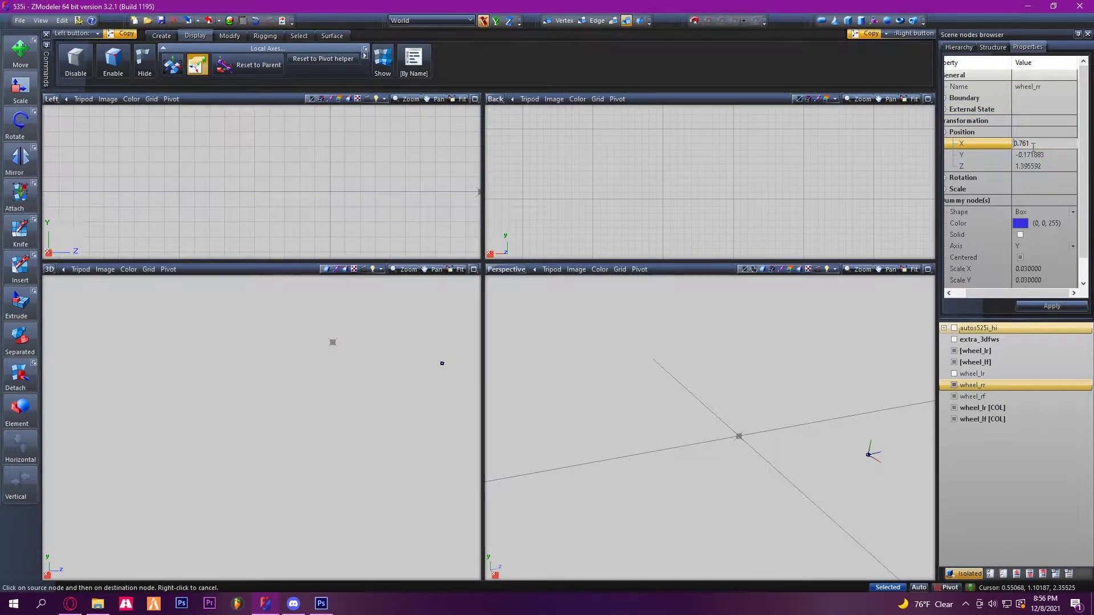
click(1066, 153)
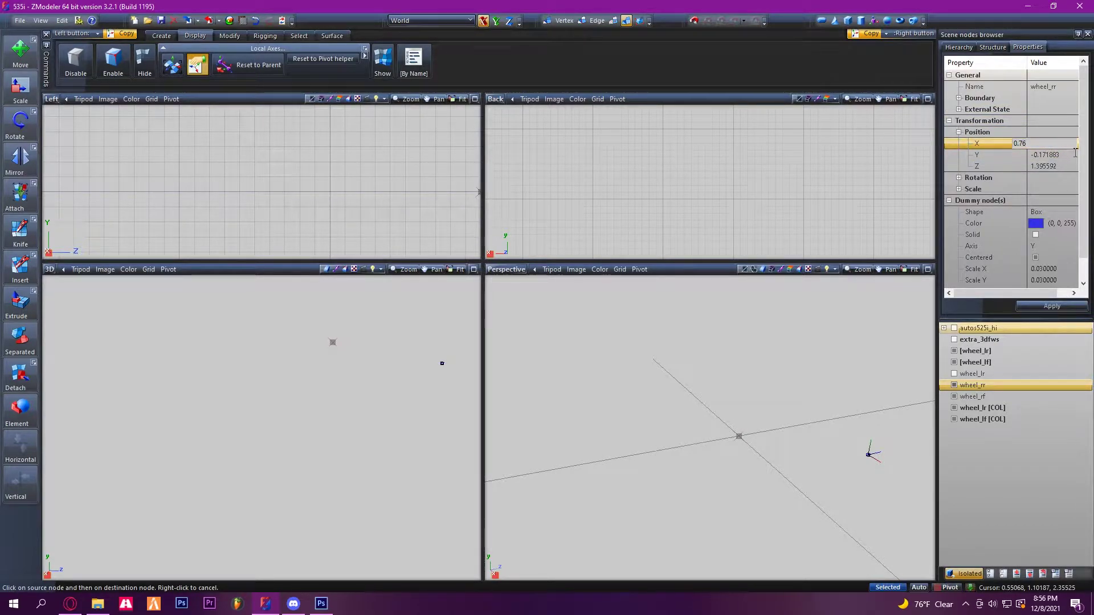
click(1052, 306)
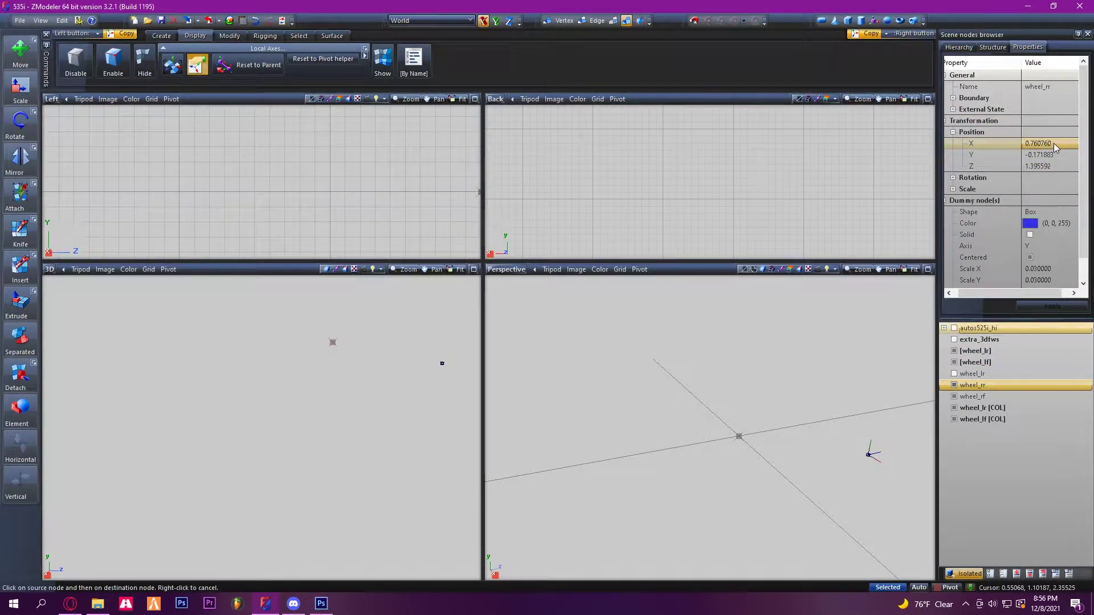
Set wheel_rr's X position to -0.760760, apply it and turn off isolation.
click(1055, 143)
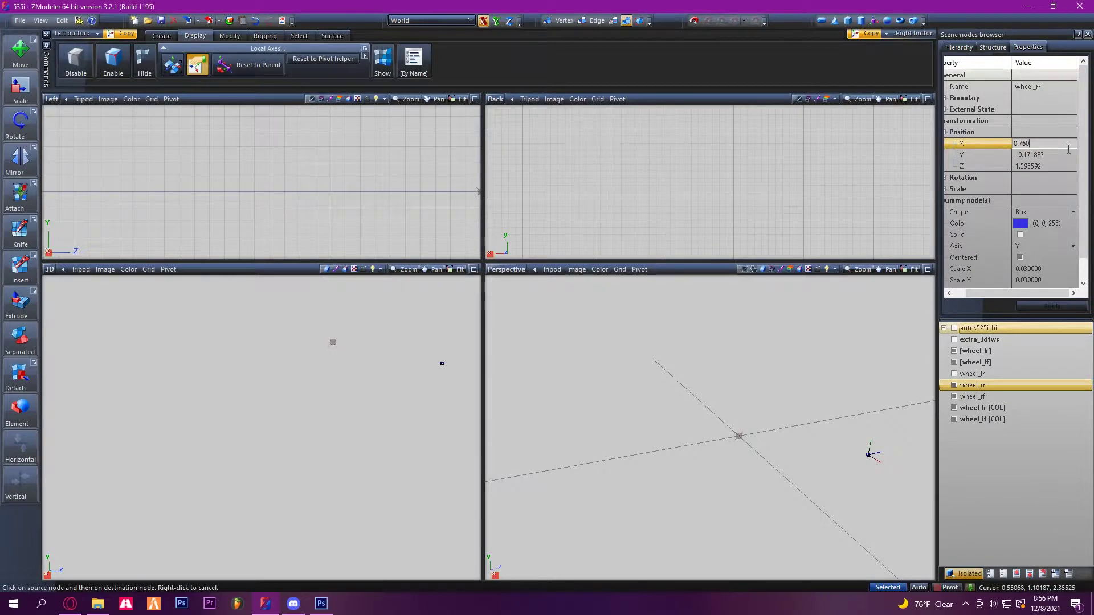
text(0)
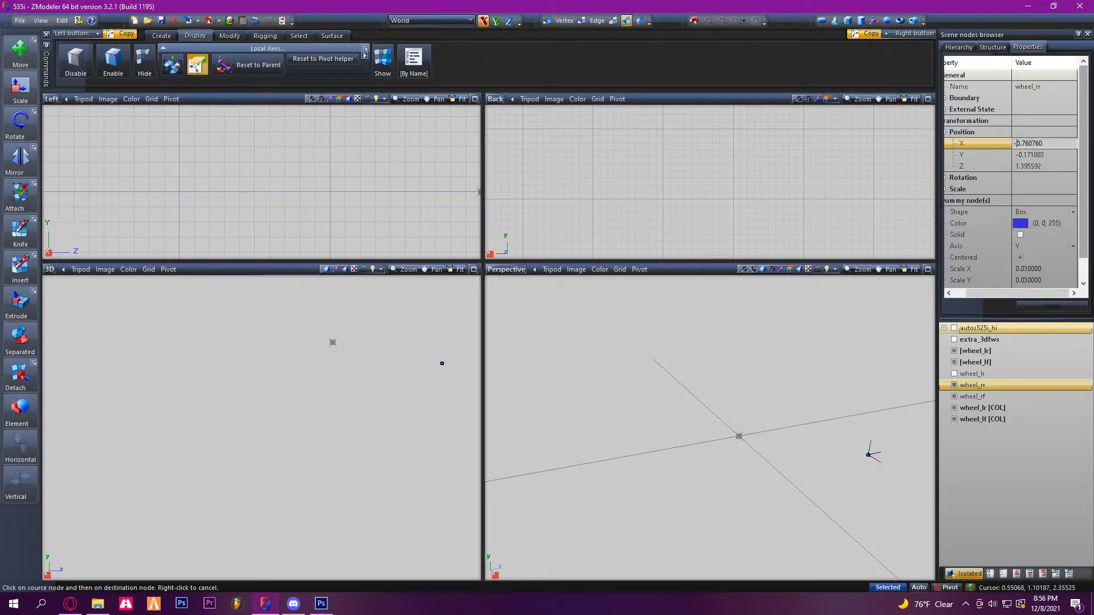
click(1052, 306)
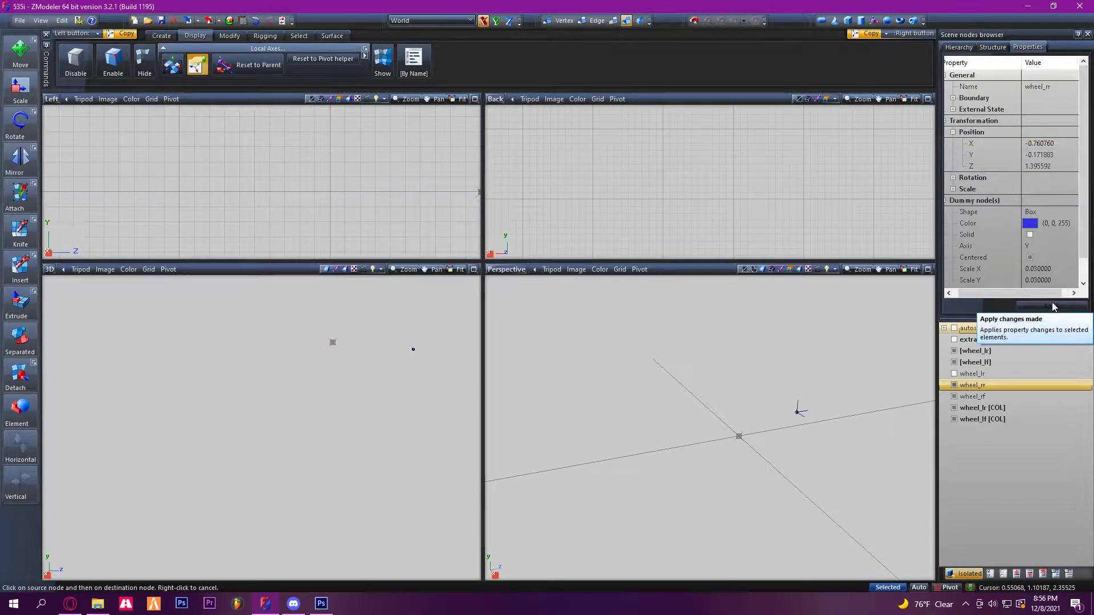
click(964, 574)
middle_drag(798, 498, 828, 486)
Isolate the wheel_rf dummy and copy the local axes of [wheel_lf] onto it.
click(991, 397)
click(965, 574)
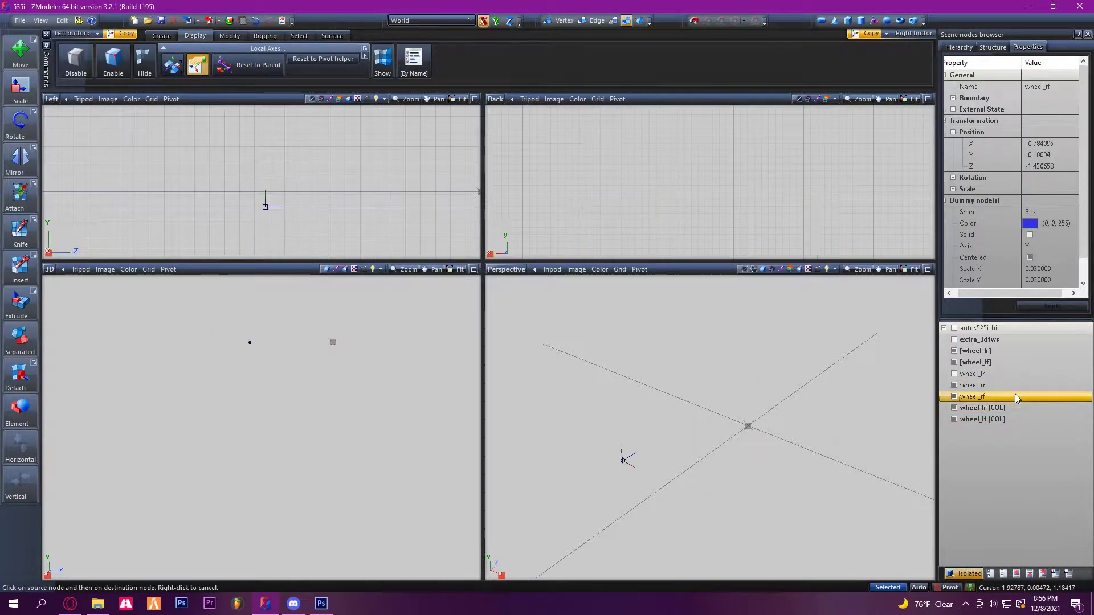
click(1000, 359)
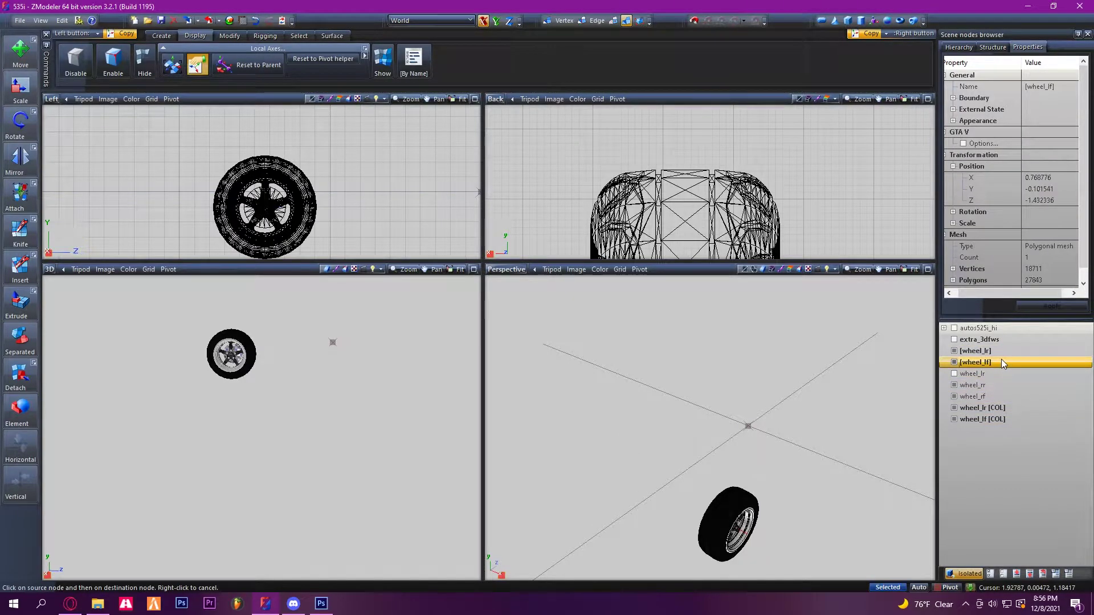
click(1005, 398)
click(1001, 362)
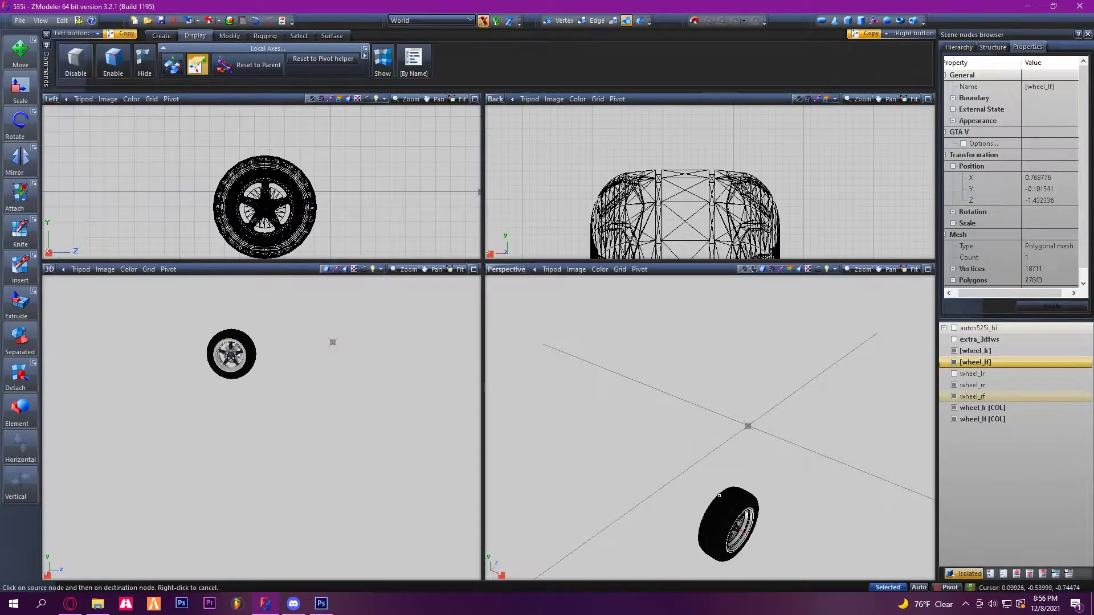
click(981, 397)
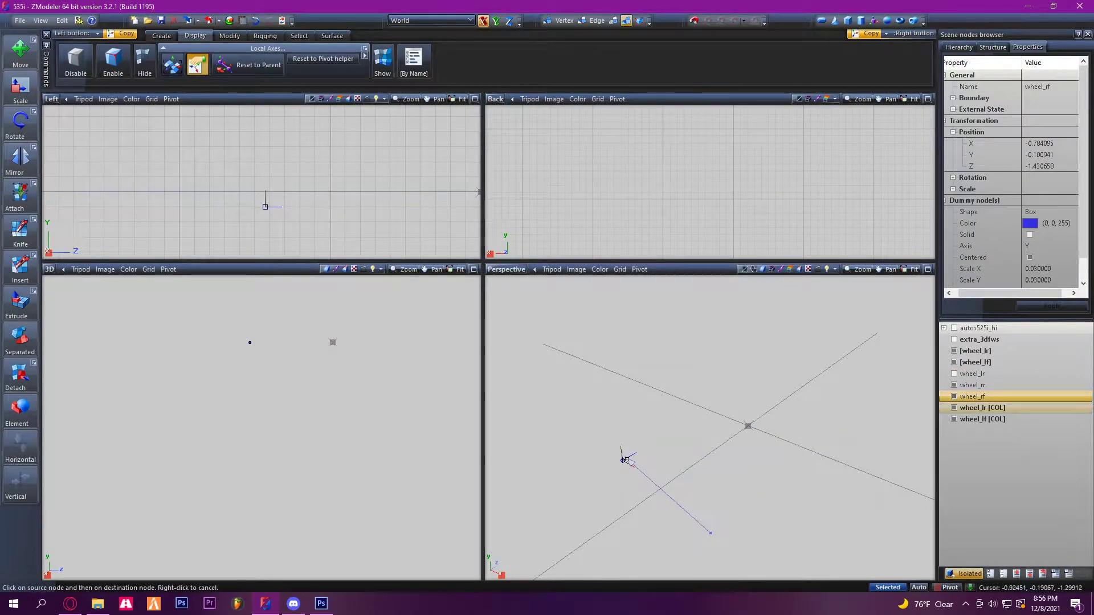
click(623, 461)
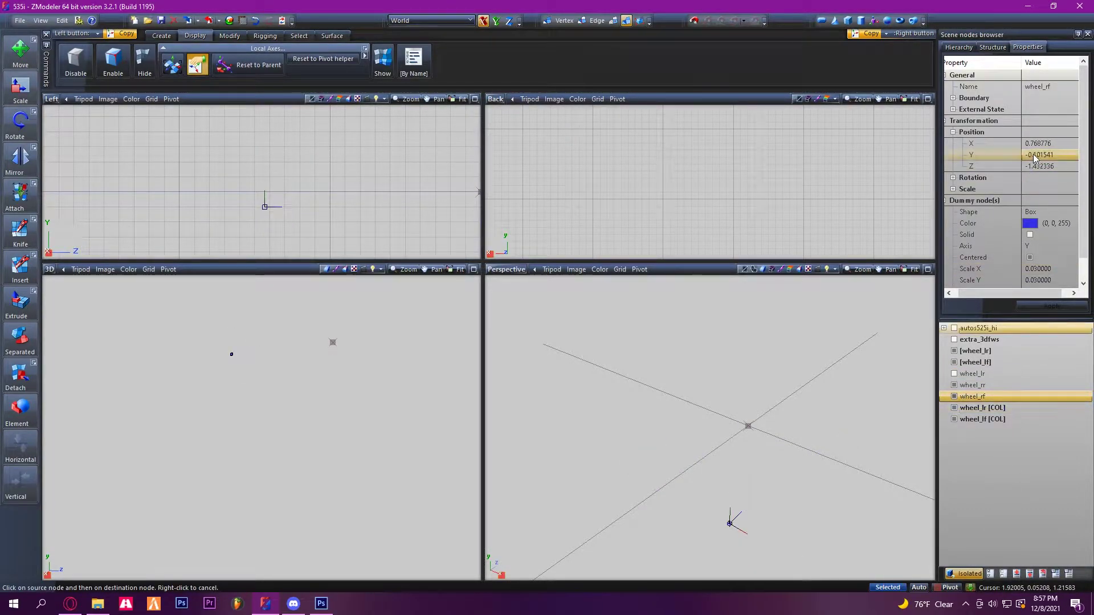
Set wheel_rf's X position to -0.768776, apply it and turn off isolation.
click(1049, 146)
click(1041, 134)
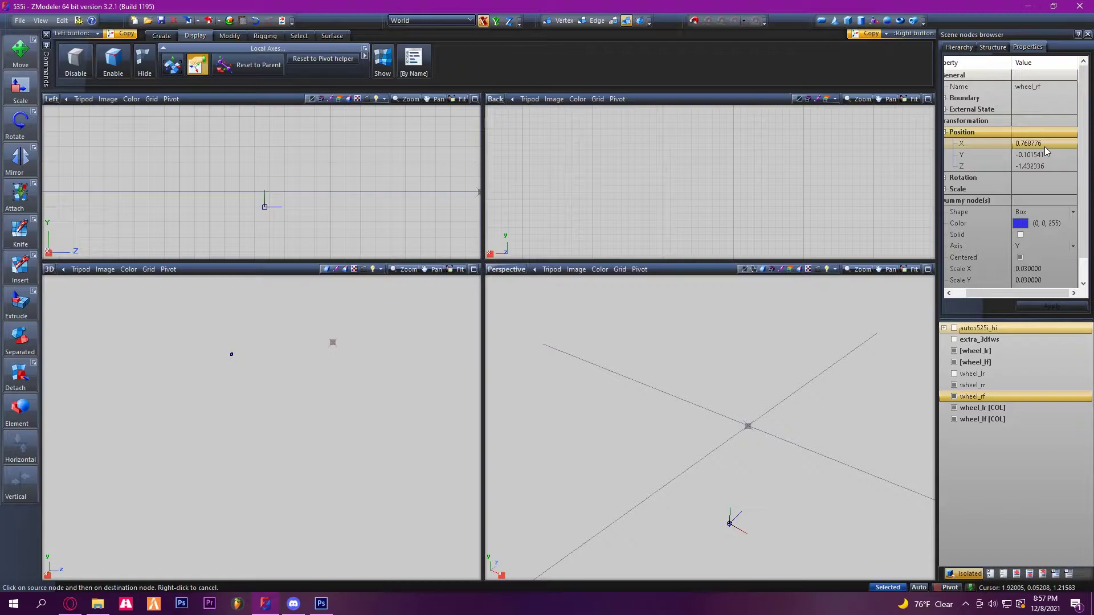
click(1044, 142)
key(BackSpace)
key(BackSpace)
key(BackSpace)
text(776)
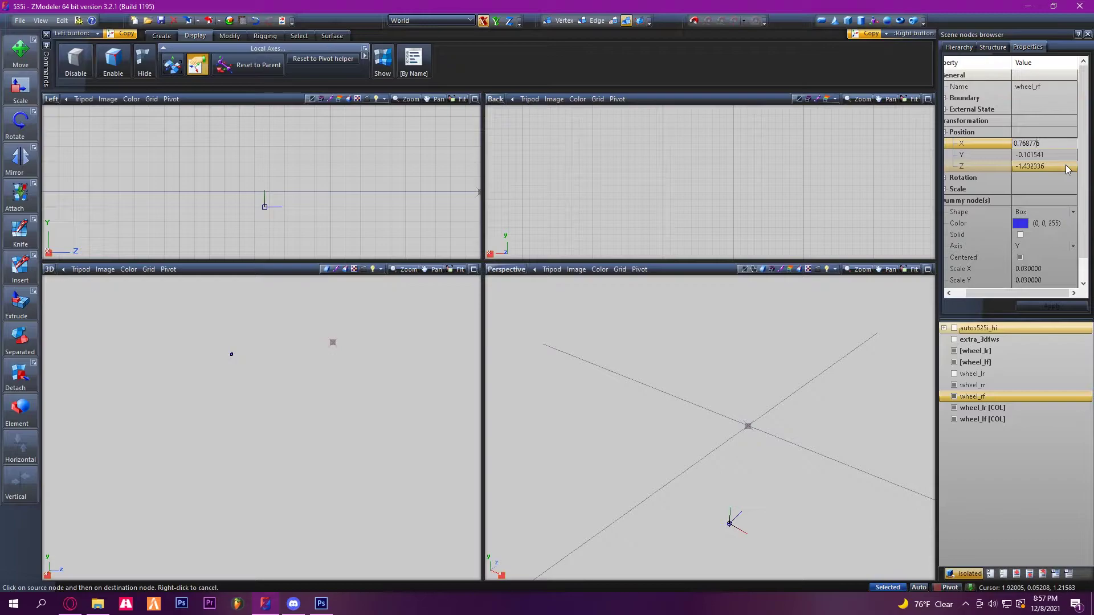
key(Home)
text(-)
key(Return)
click(1051, 307)
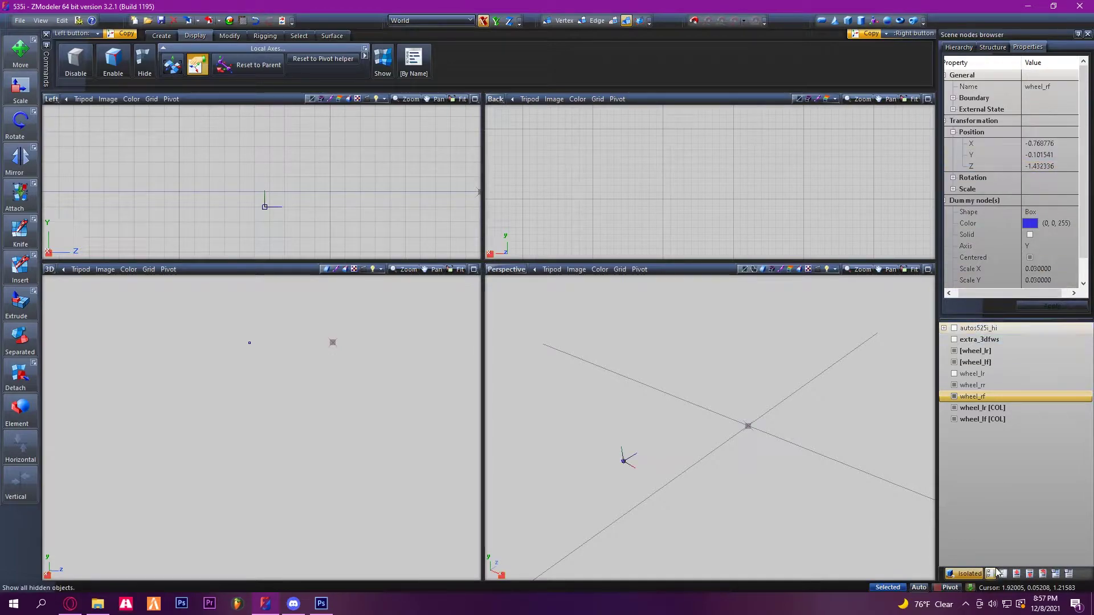
middle_drag(779, 418, 745, 411)
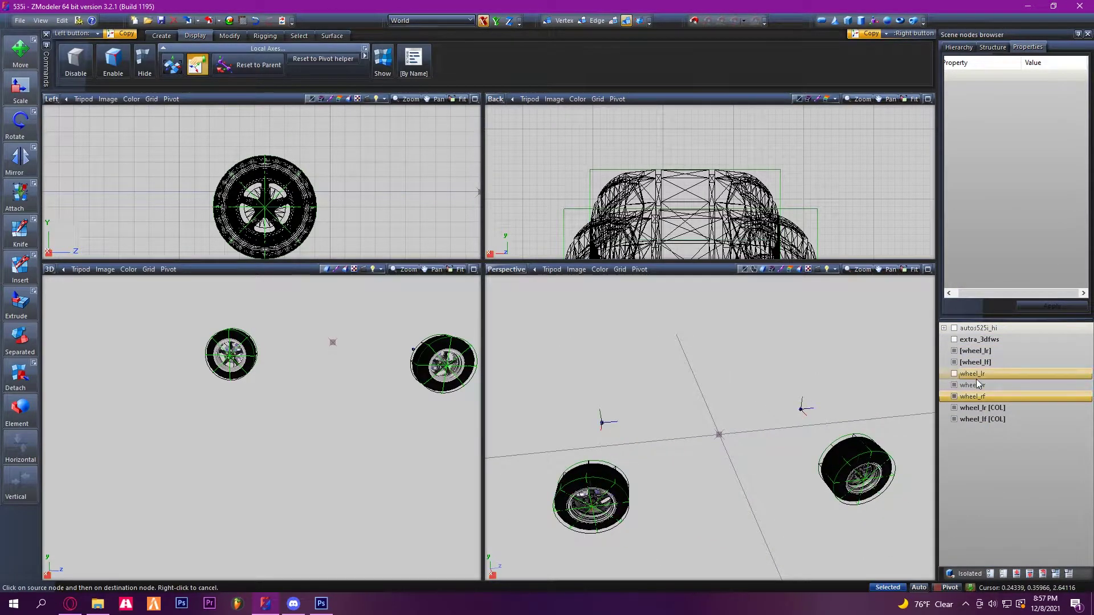
Duplicate the two collision nodes wheel_lr [COL] and wheel_lf [COL].
click(1000, 407)
ctrl+click(991, 420)
right_click(995, 419)
mouse_move(1020, 439)
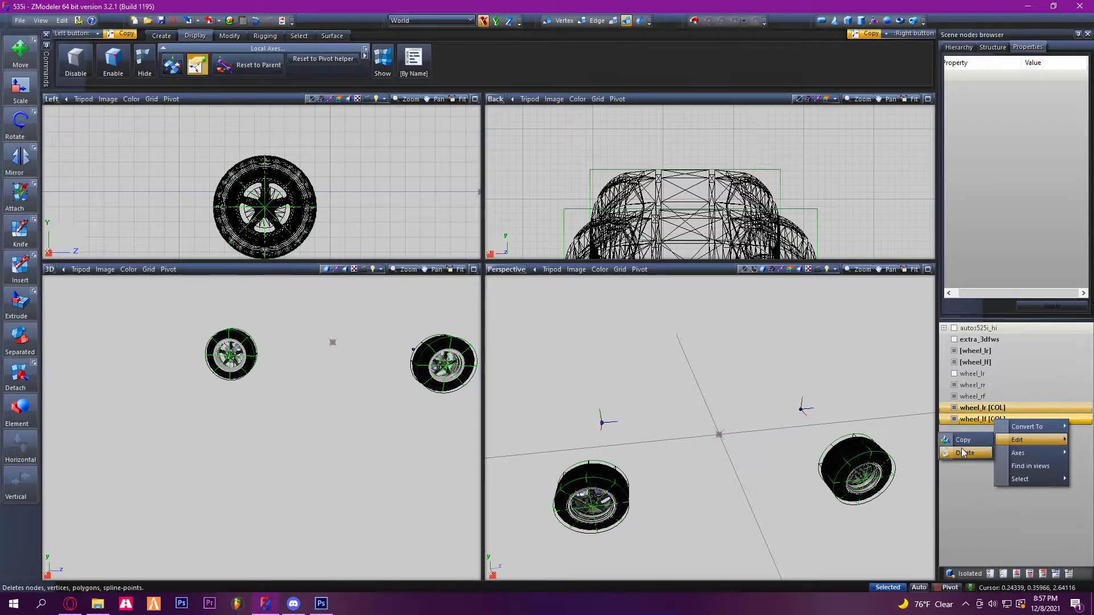
click(962, 439)
Rename the duplicated collisions as wheel_rr [COL] and wheel_rf [COL].
key(BackSpace)
text(r)
key(Return)
click(970, 443)
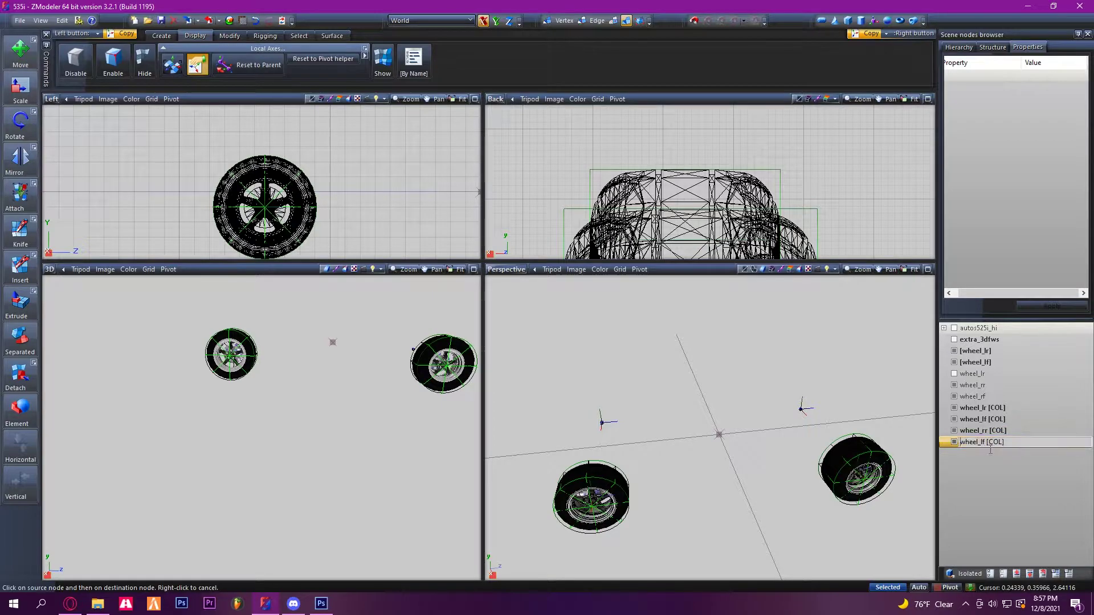
text(r)
key(Return)
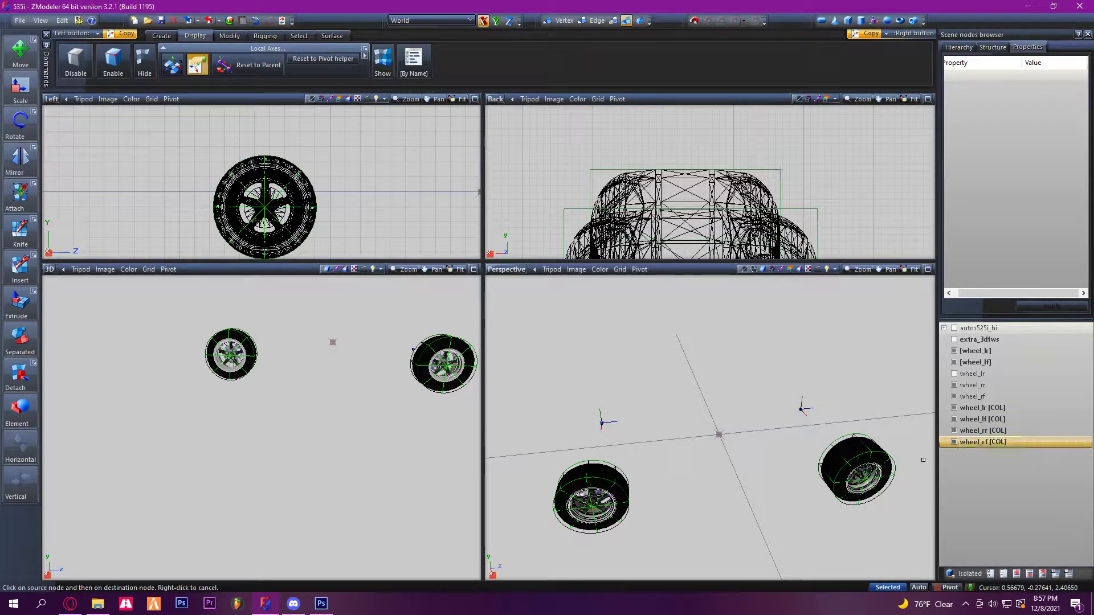
drag(990, 442, 999, 397)
click(993, 410)
drag(1037, 454, 974, 442)
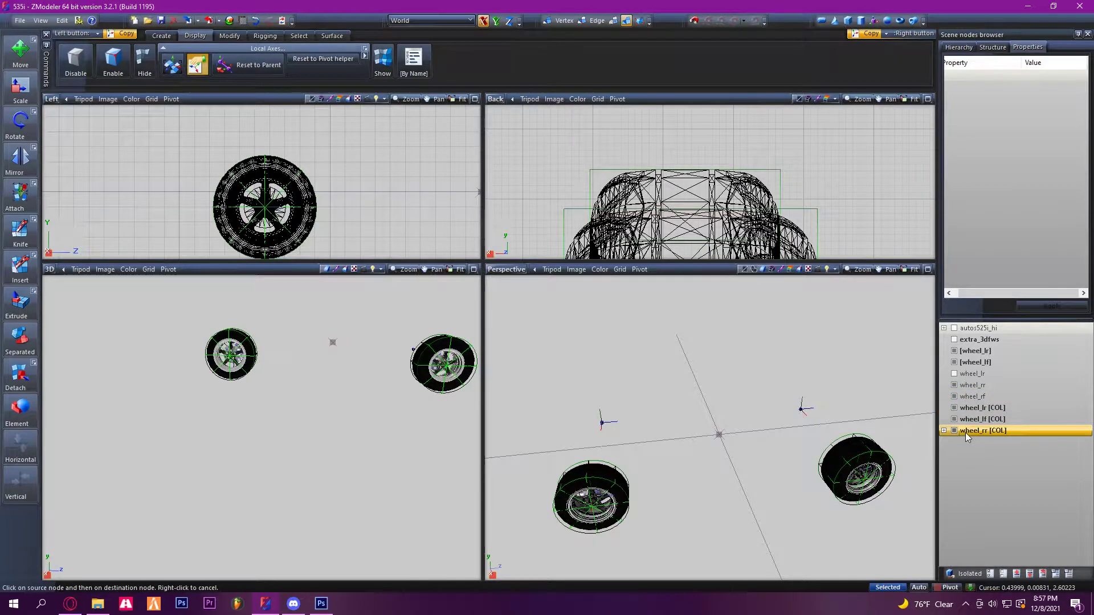
click(255, 21)
click(255, 21)
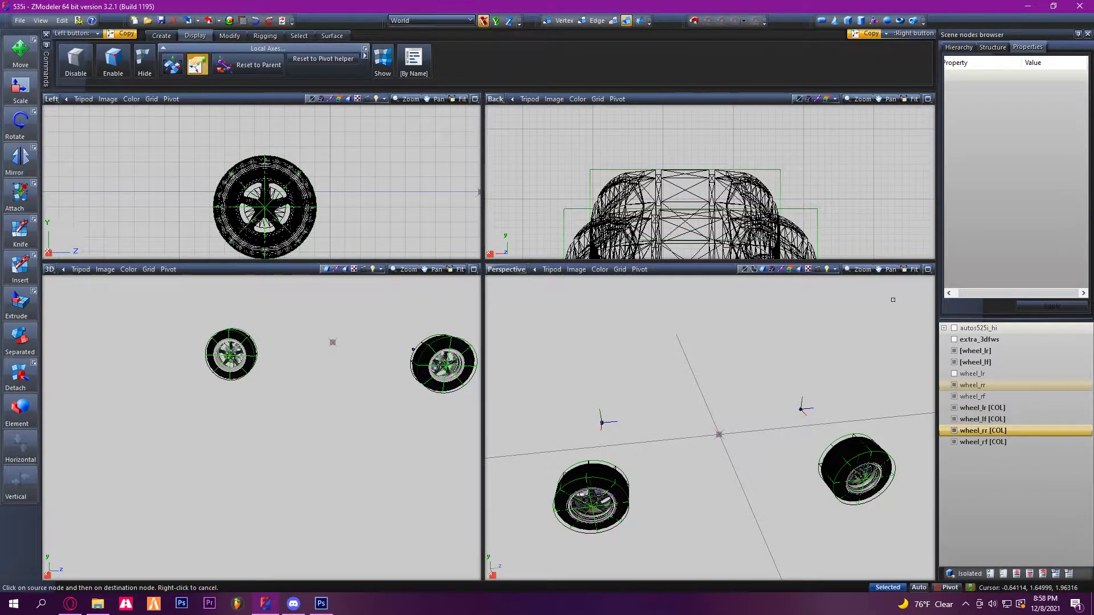
Isolate the selected node and copy the local axes of wheel_rf onto wheel_rf [COL].
click(1038, 433)
click(222, 64)
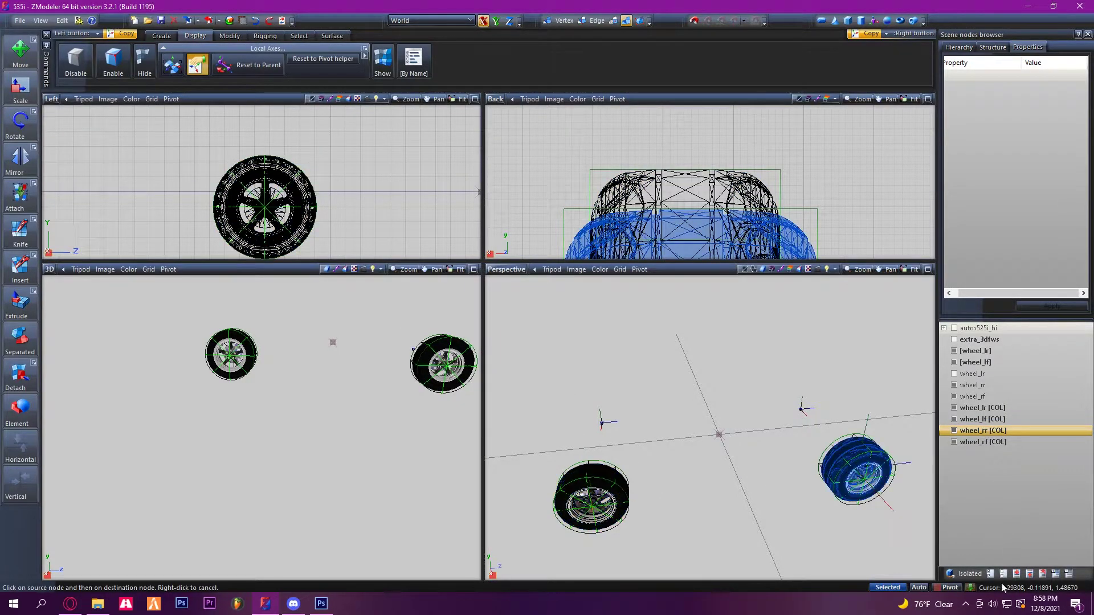
click(968, 574)
click(986, 397)
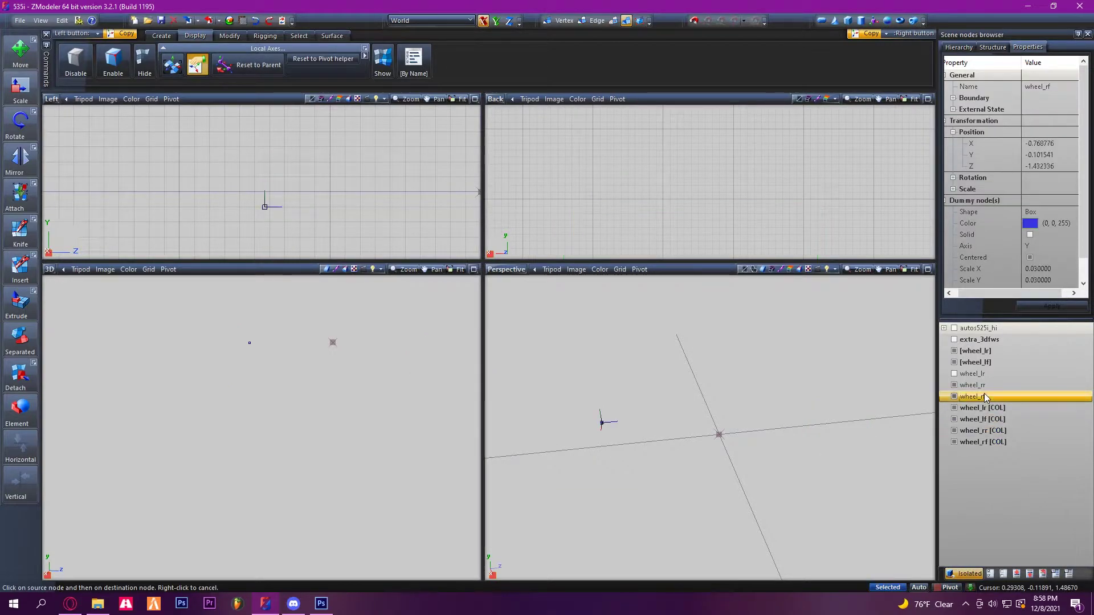
click(600, 424)
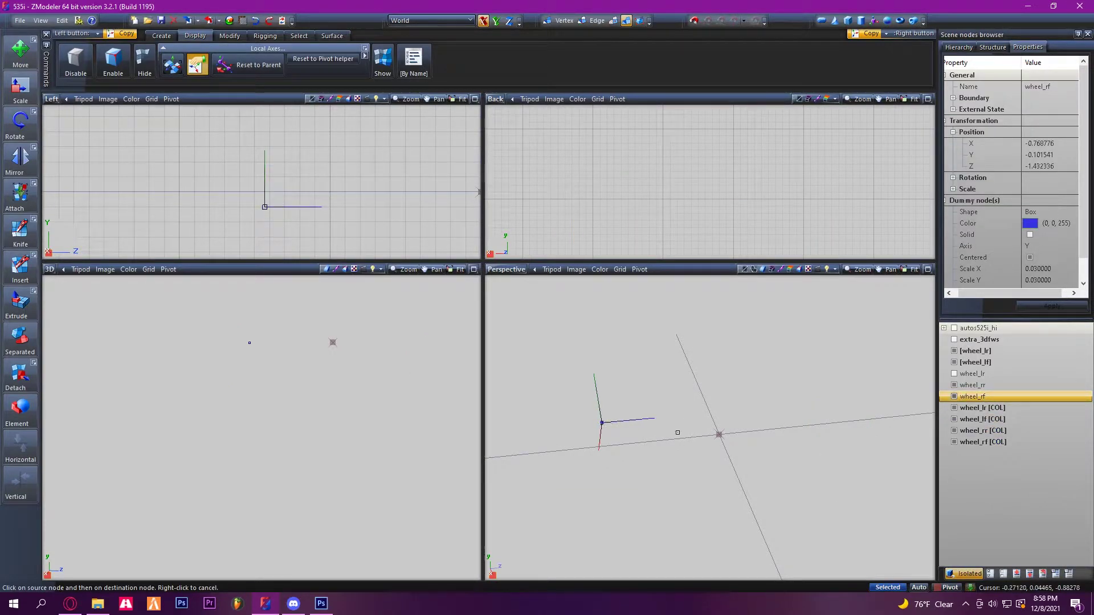
click(997, 442)
click(593, 495)
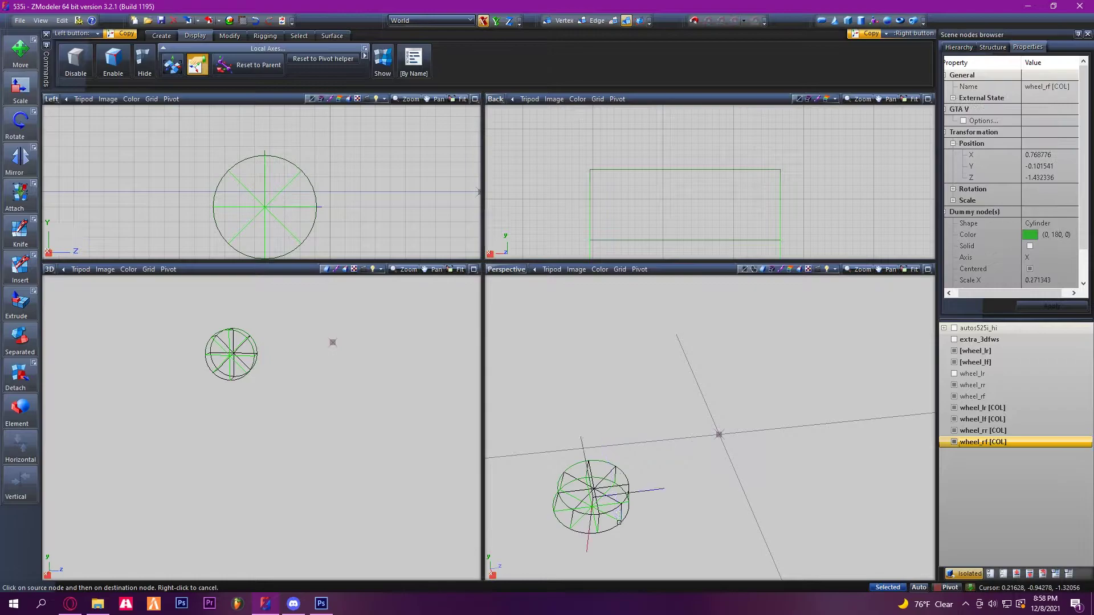
Copy the local axes of wheel_rr onto wheel_rr [COL] and turn off isolation.
click(1011, 385)
click(976, 435)
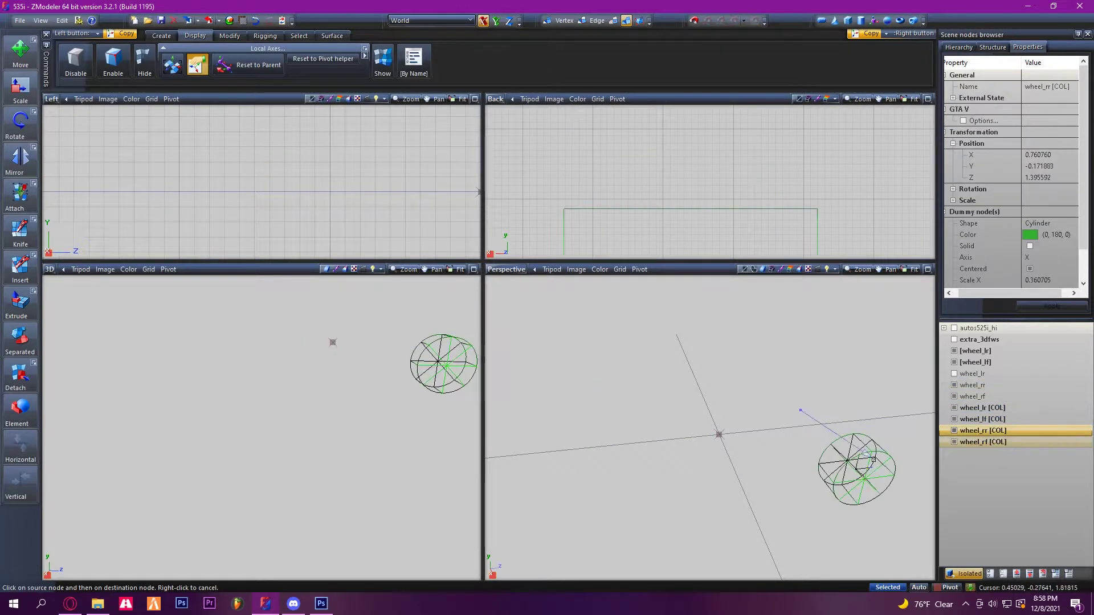
click(967, 575)
Parent each of the four wheel collisions to its matching wheel node and collapse those nodes in the hierarchy.
click(1014, 386)
click(1045, 439)
click(1004, 406)
click(987, 431)
click(975, 351)
click(1003, 442)
click(1061, 376)
click(943, 373)
click(943, 351)
click(944, 385)
click(943, 397)
click(957, 375)
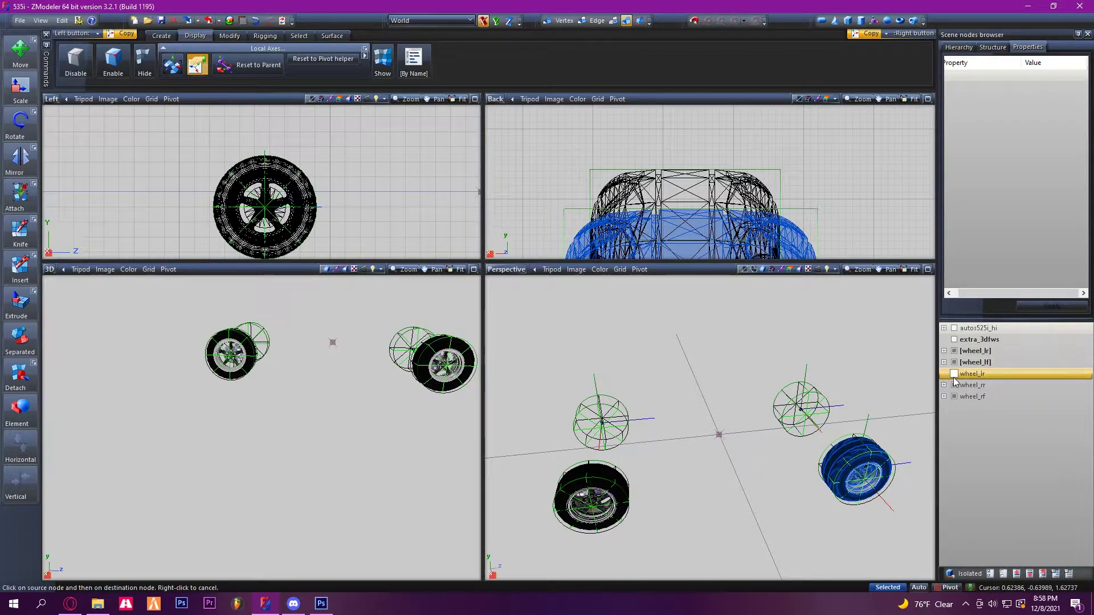
click(969, 385)
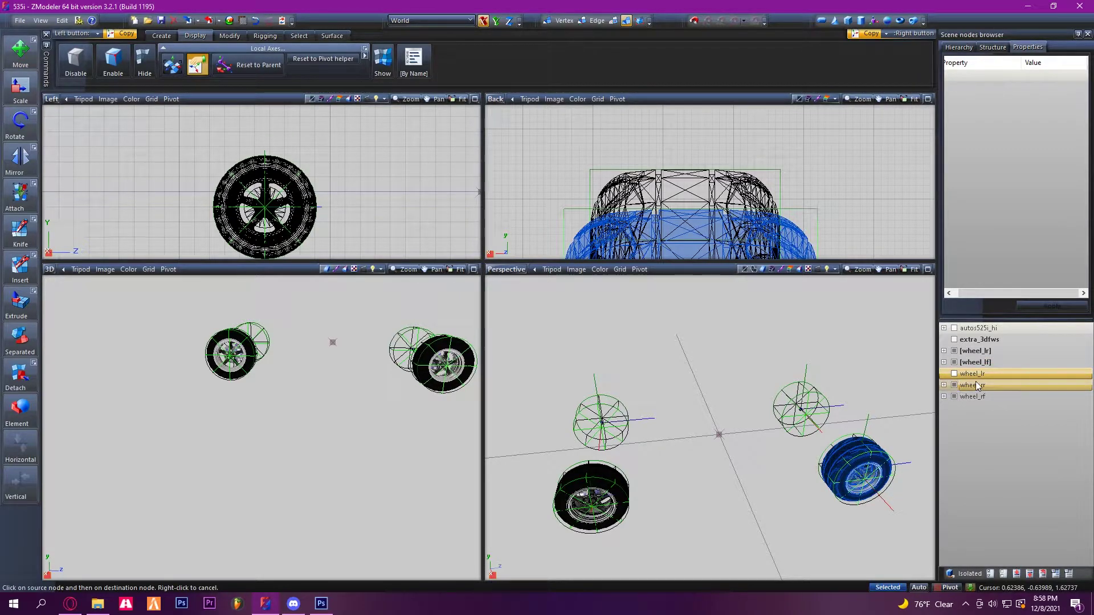
shift+click(968, 397)
right_click(996, 384)
mouse_move(1030, 392)
click(978, 403)
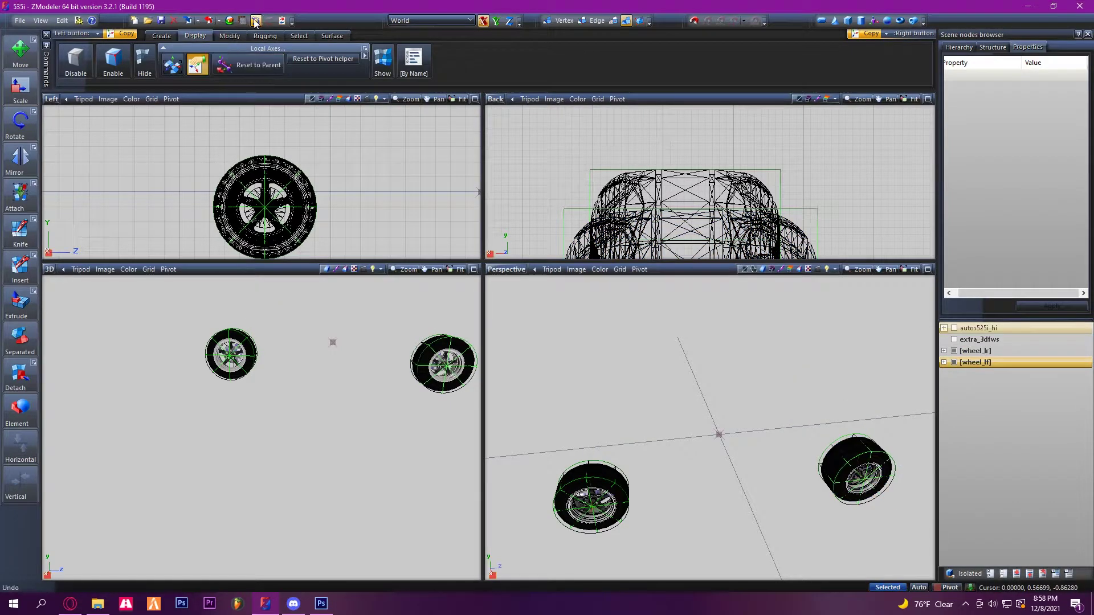
Delete the leftover hidden wheel_lr node from the hierarchy, keeping wheel_rf and wheel_rr.
click(975, 374)
right_click(978, 374)
mouse_move(1012, 378)
click(958, 396)
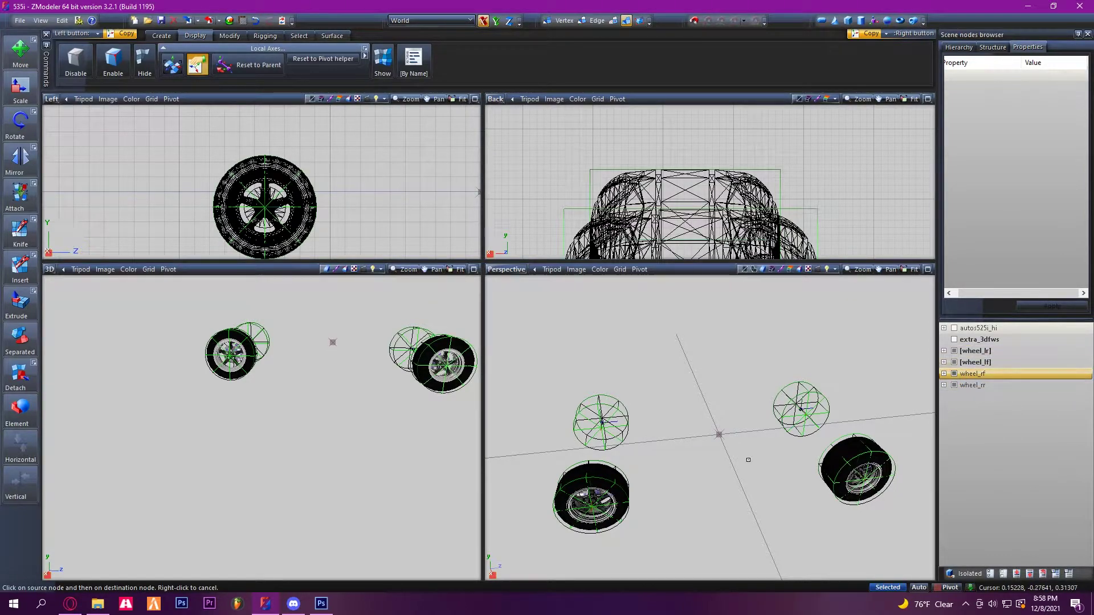
Add a user-defined option FLAG with the value AE to wheel_lf [COL].
scroll(723, 444, down, 4)
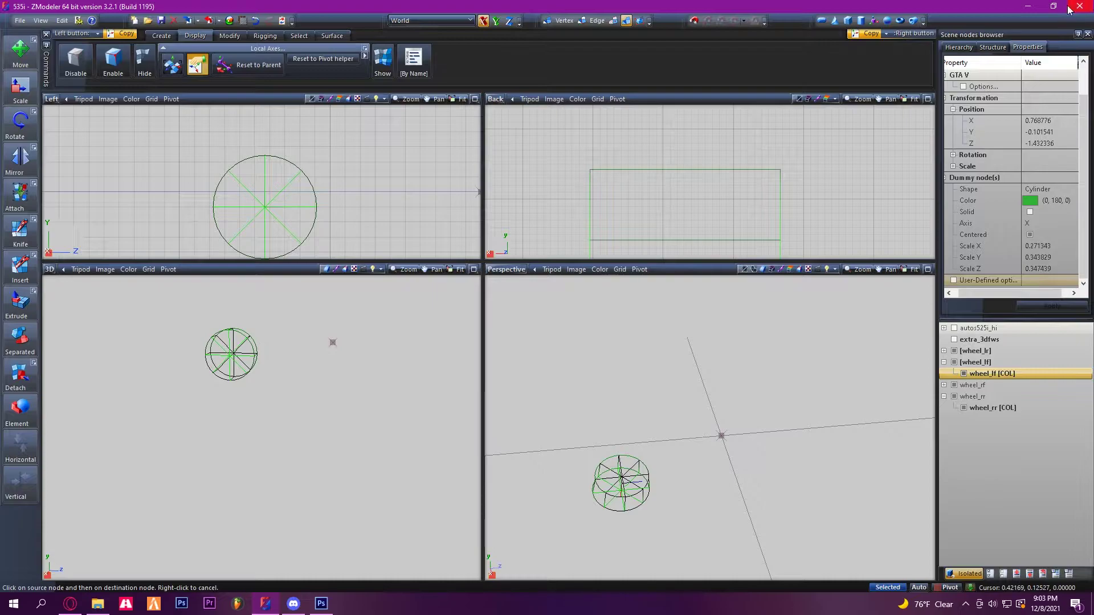
click(1001, 47)
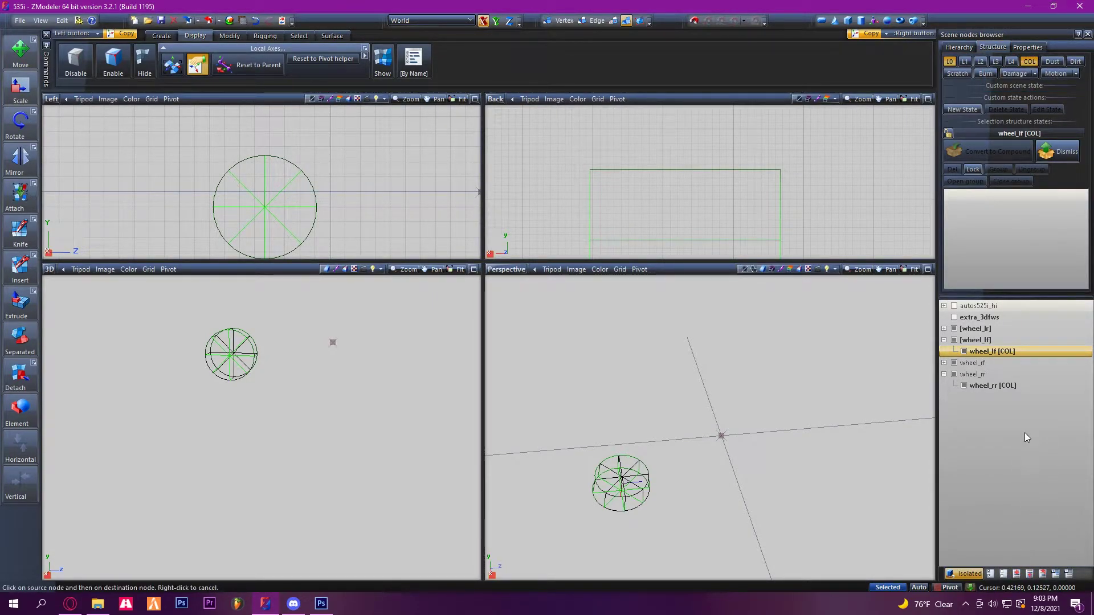
click(1041, 48)
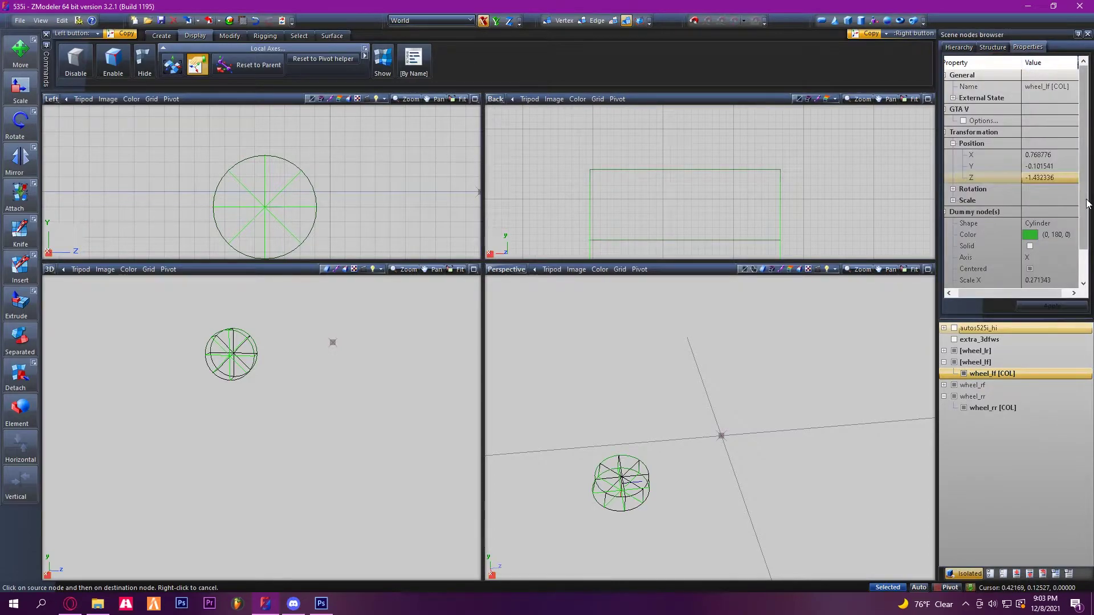
scroll(1087, 198, down, 1)
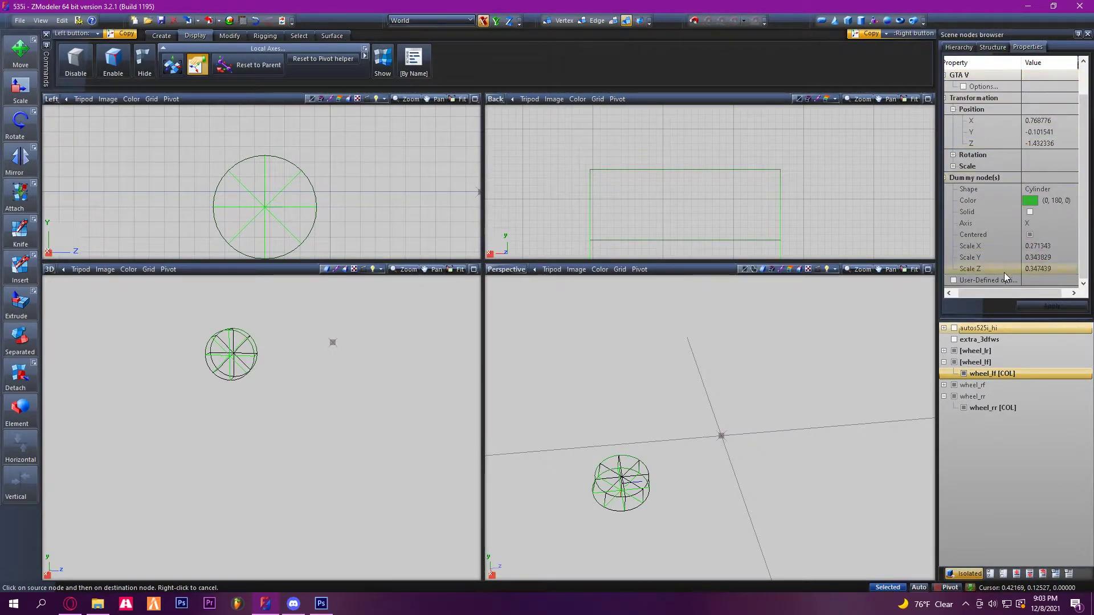
click(1033, 284)
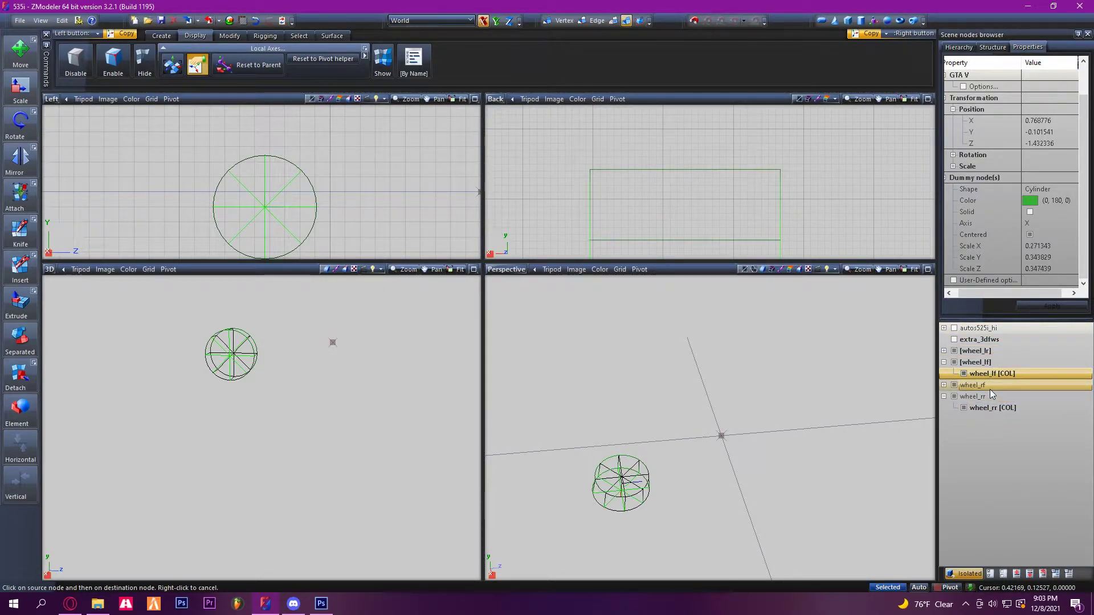
click(1035, 284)
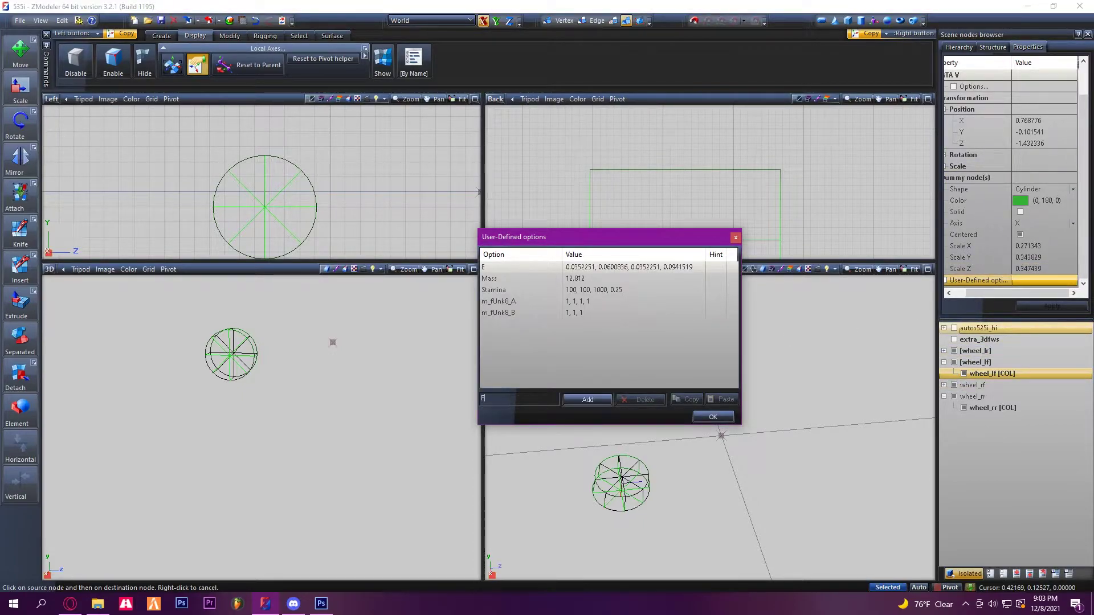
click(572, 397)
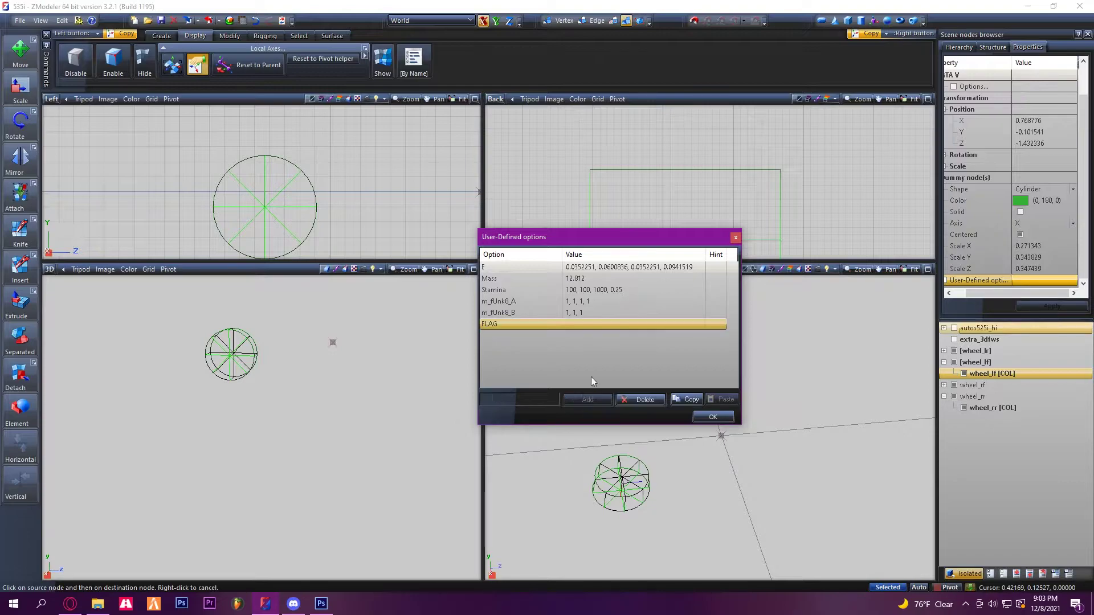
click(650, 325)
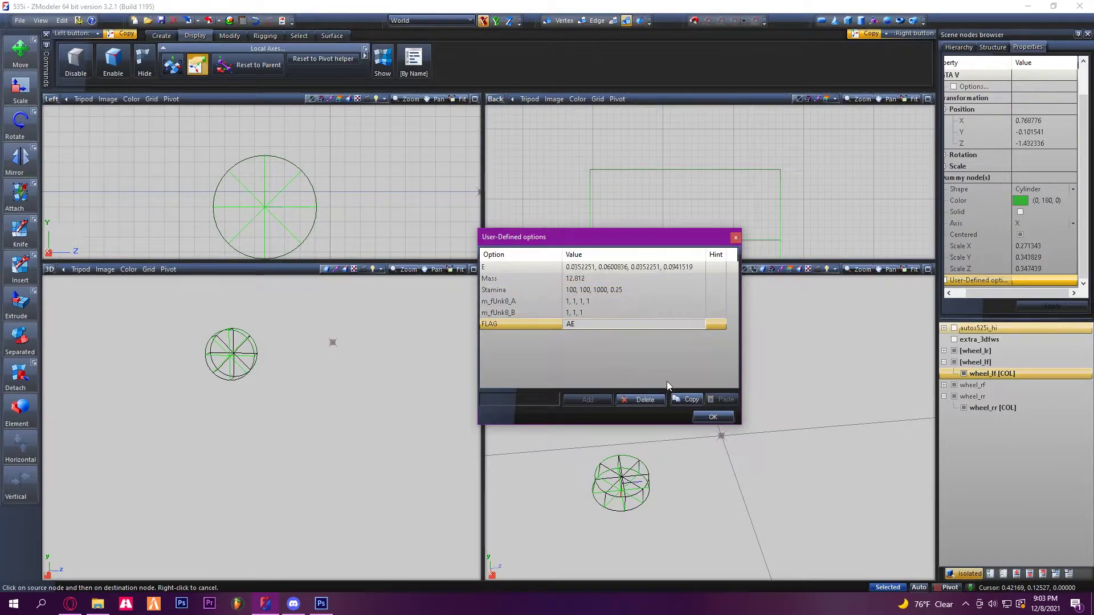
click(713, 416)
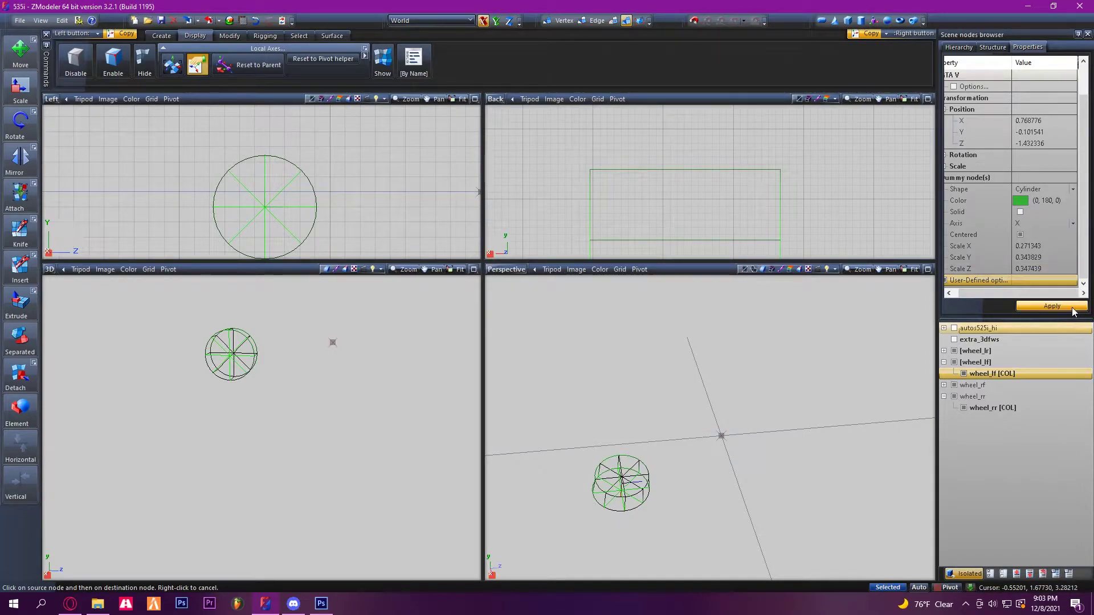
Add a user-defined option FLAG with the value AE to wheel_rr [COL], recheck the options and apply the change.
click(1035, 410)
click(1034, 407)
scroll(1038, 168, down, 2)
drag(1031, 292, 1039, 292)
click(1040, 279)
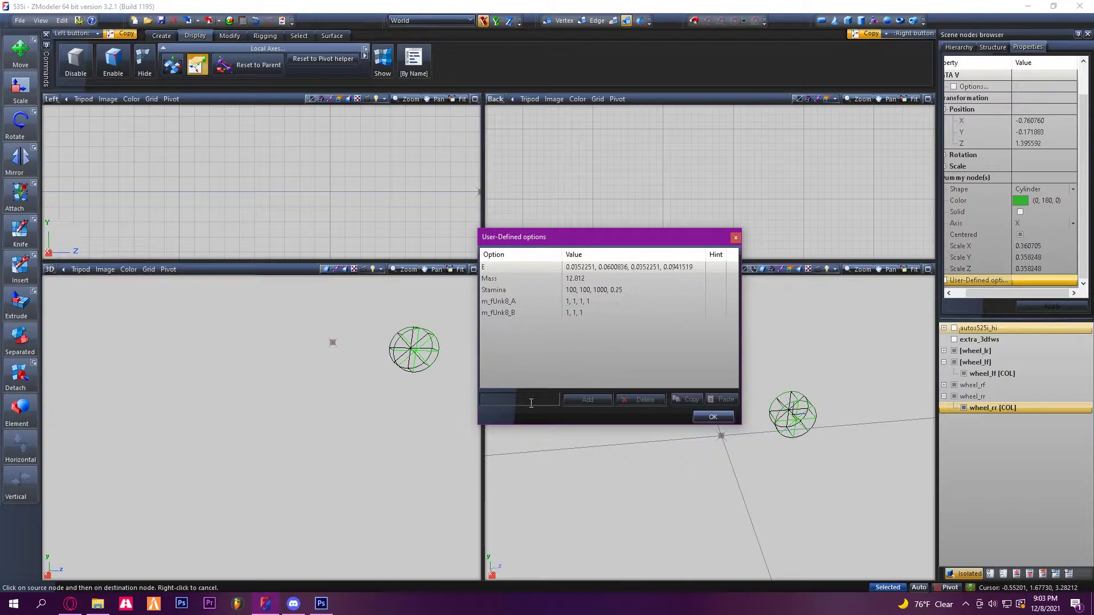
click(597, 400)
click(593, 324)
text(AE)
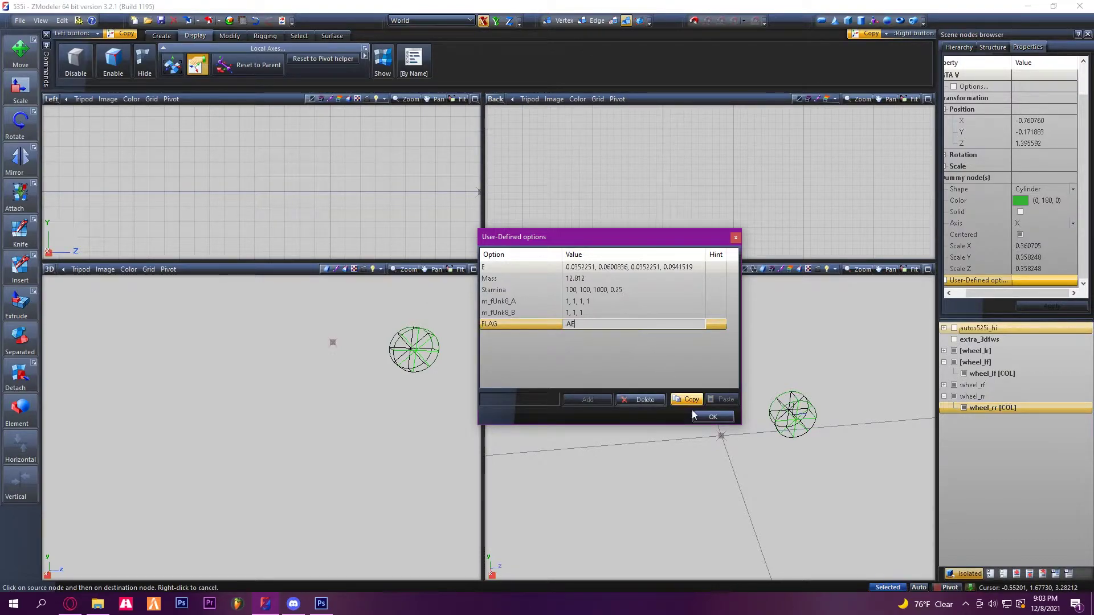
click(712, 416)
click(1042, 280)
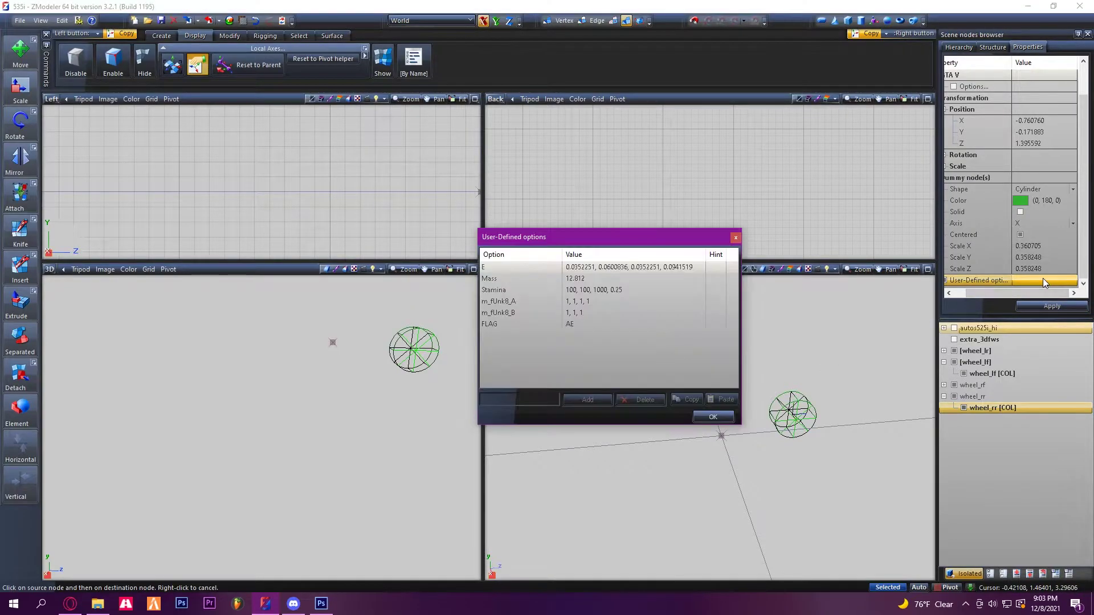
click(712, 417)
click(1052, 306)
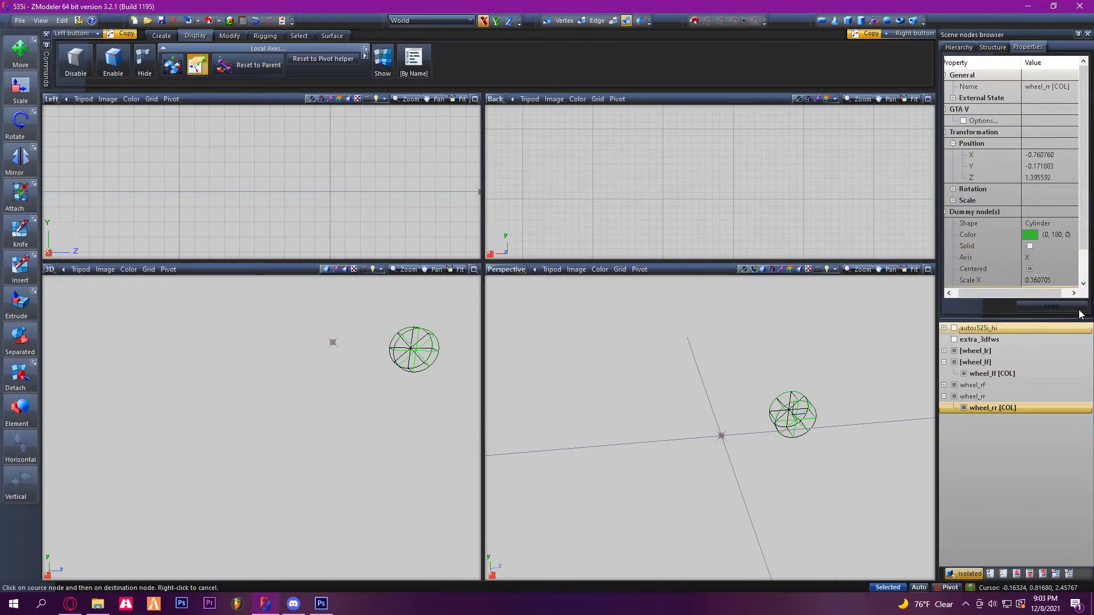
Add a user-defined option FLAG with the value AE to wheel_lr [COL] under [wheel_lr] and apply it.
click(943, 397)
click(943, 363)
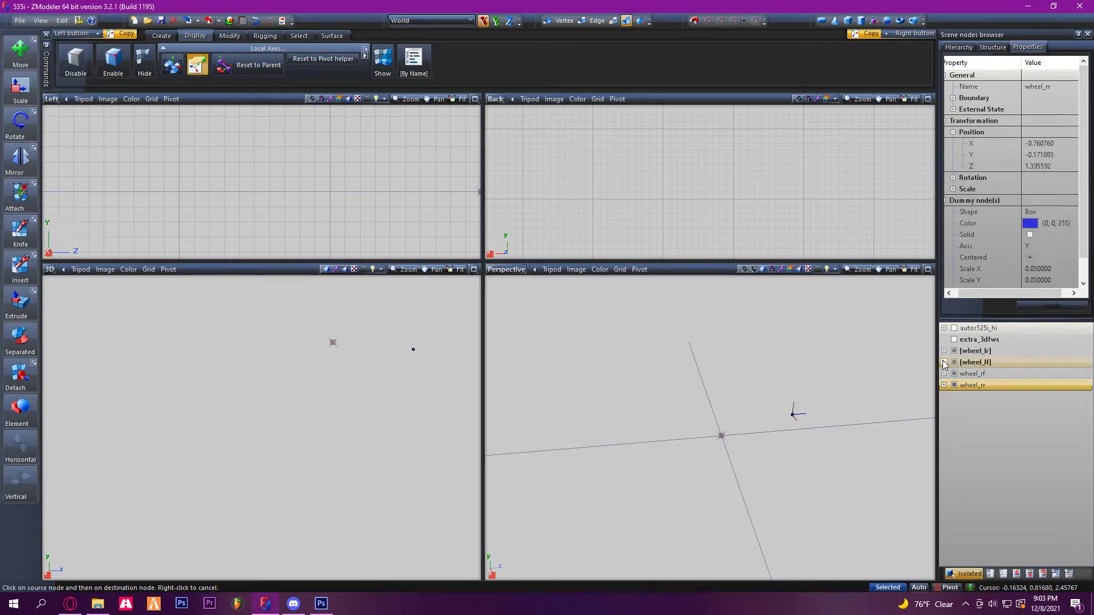
click(943, 374)
click(943, 351)
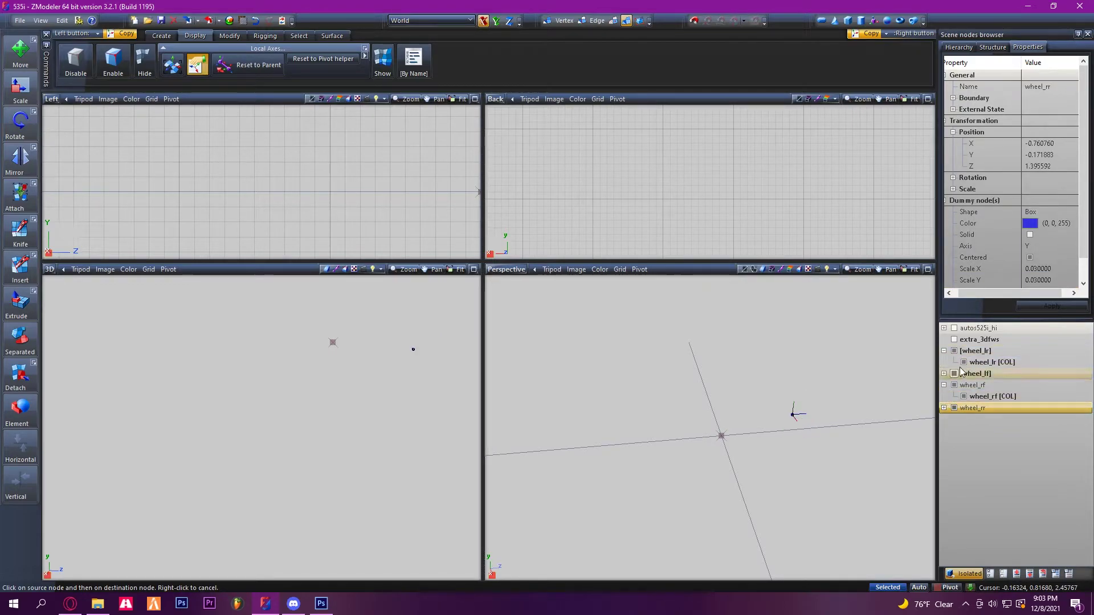
click(972, 363)
scroll(1050, 250, down, 1)
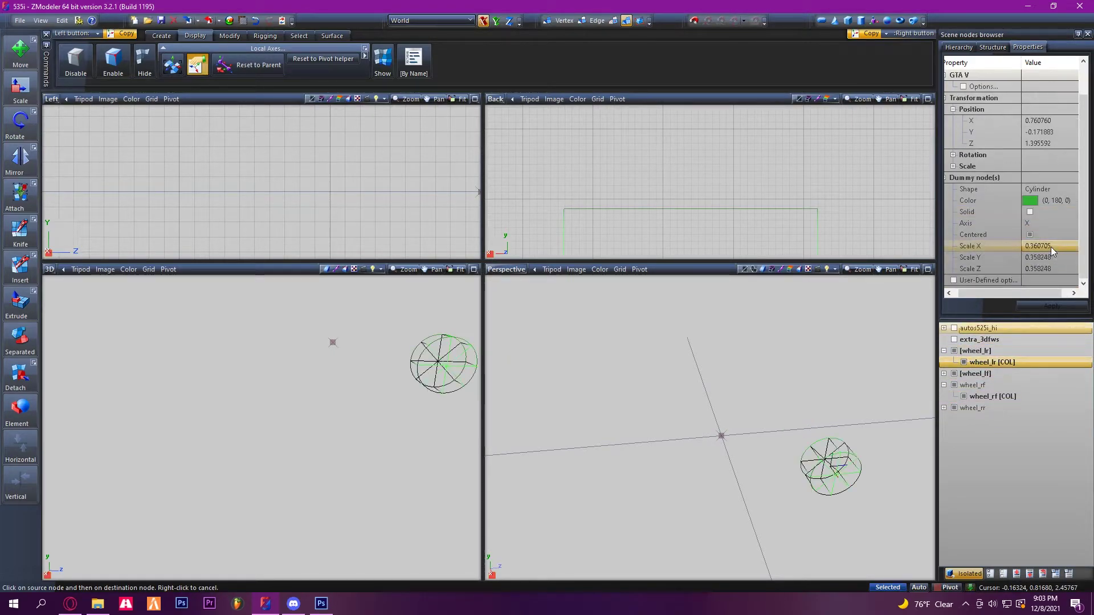
click(1049, 280)
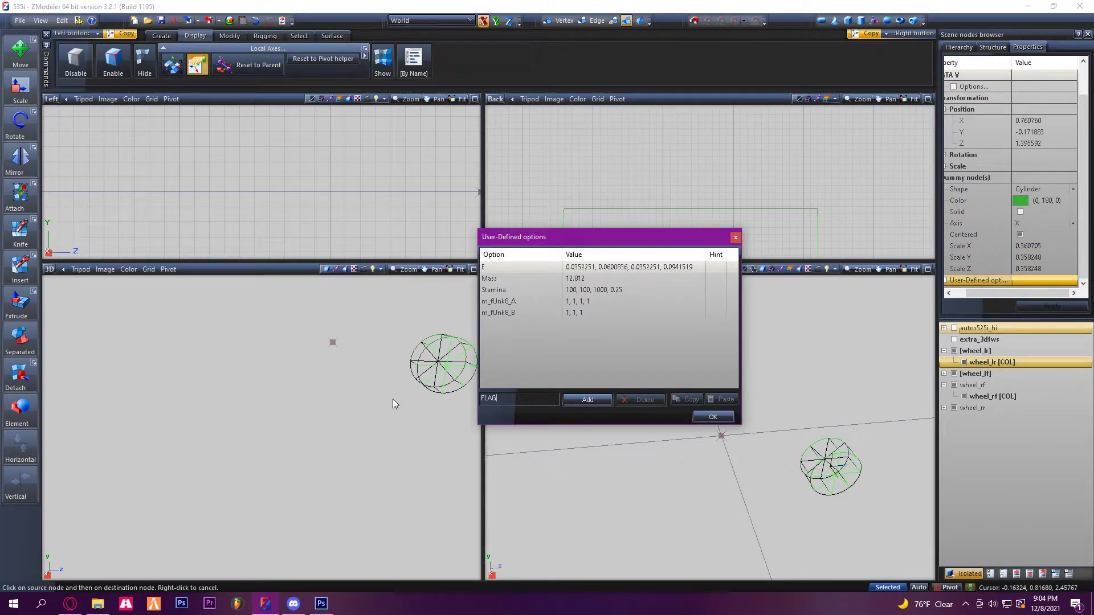
click(571, 398)
click(585, 326)
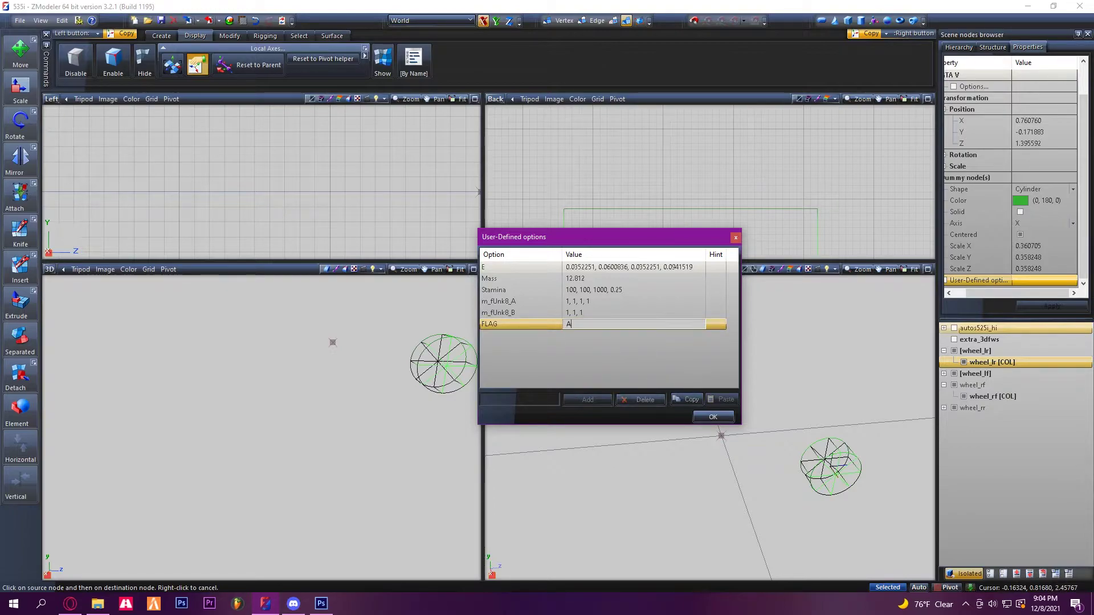
click(712, 416)
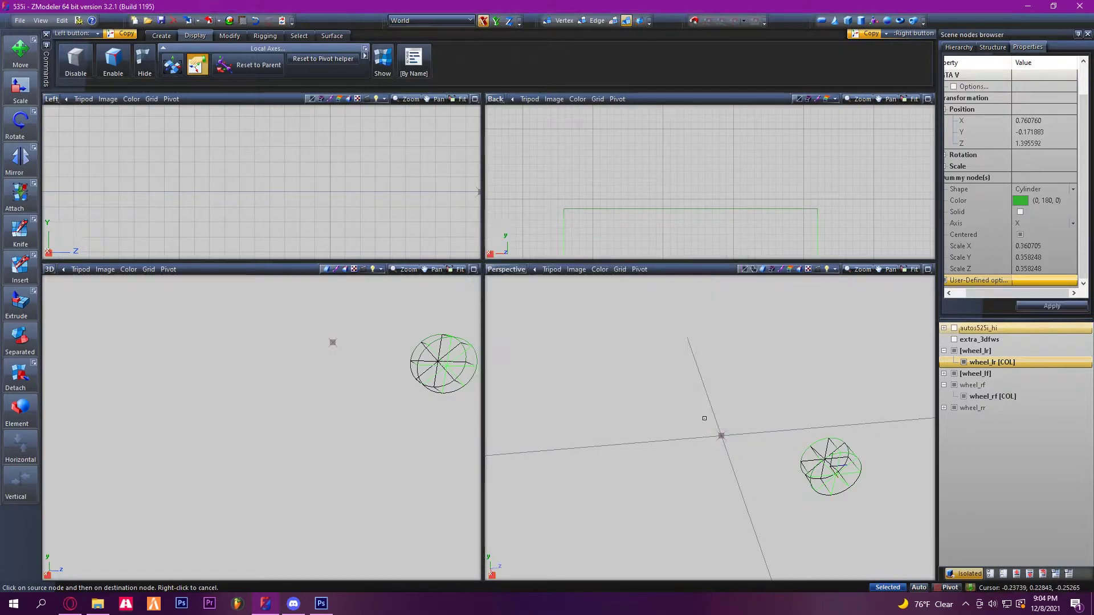
click(1053, 305)
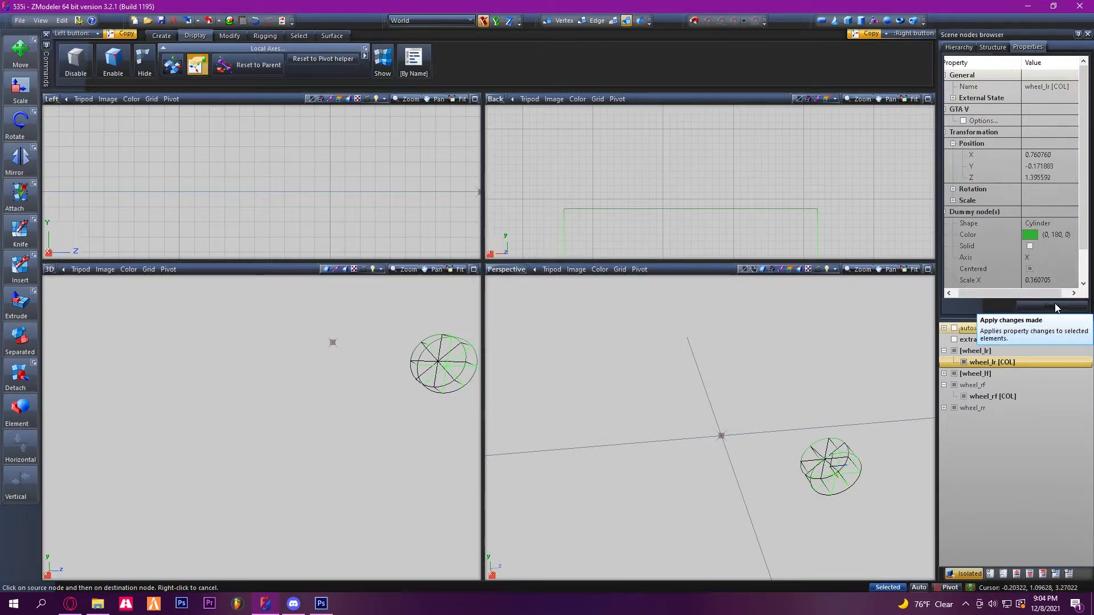
Add a user-defined option FLAG with the value AE to wheel_rf [COL] and apply it.
click(1030, 395)
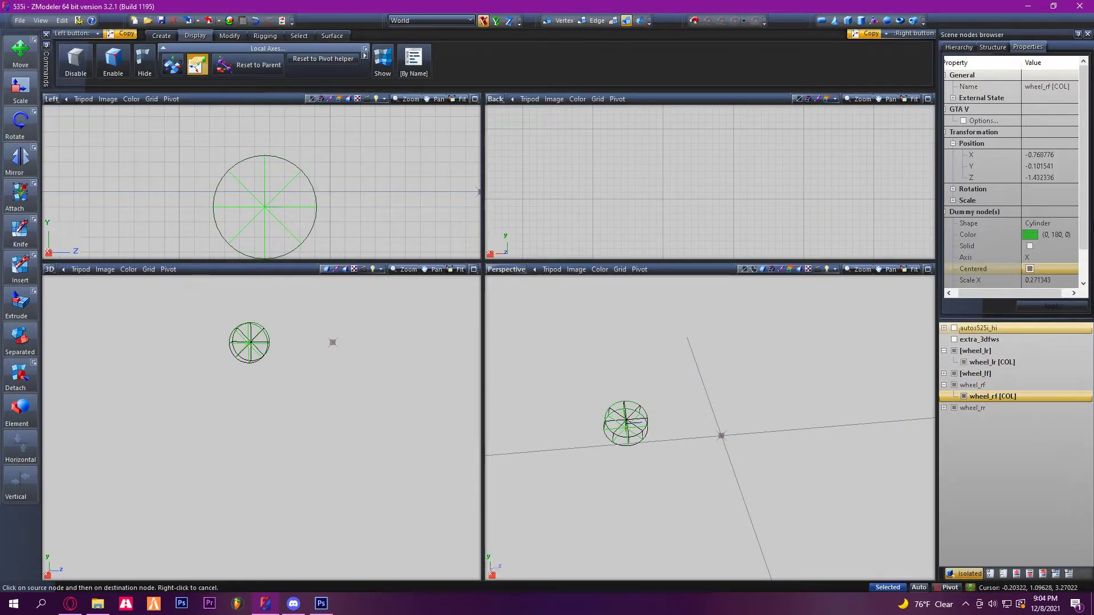
scroll(1059, 257, down, 1)
click(1057, 281)
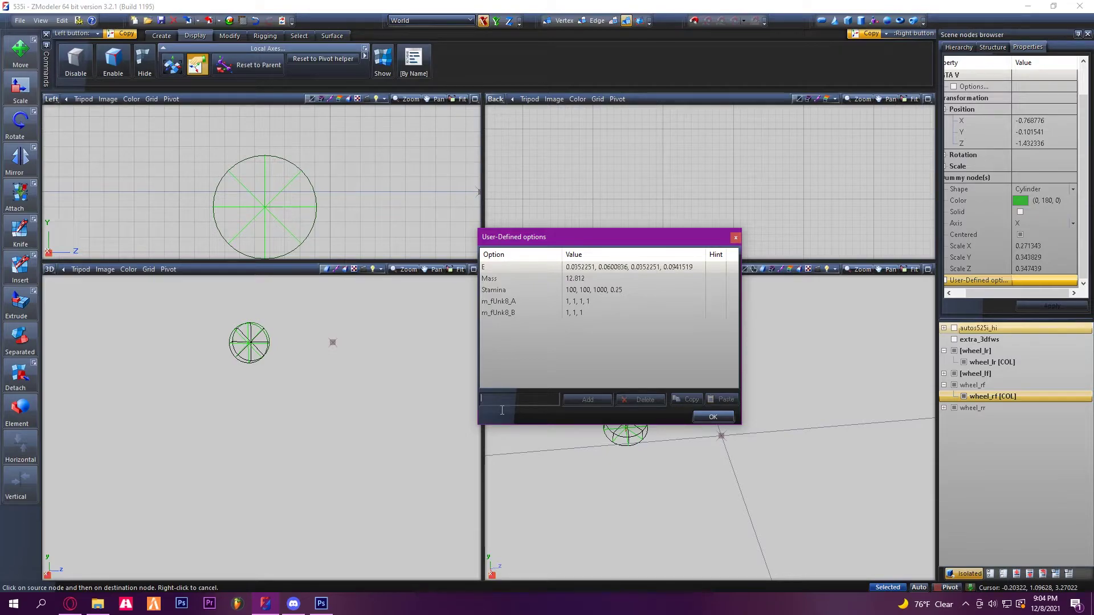
click(572, 393)
click(582, 322)
click(713, 417)
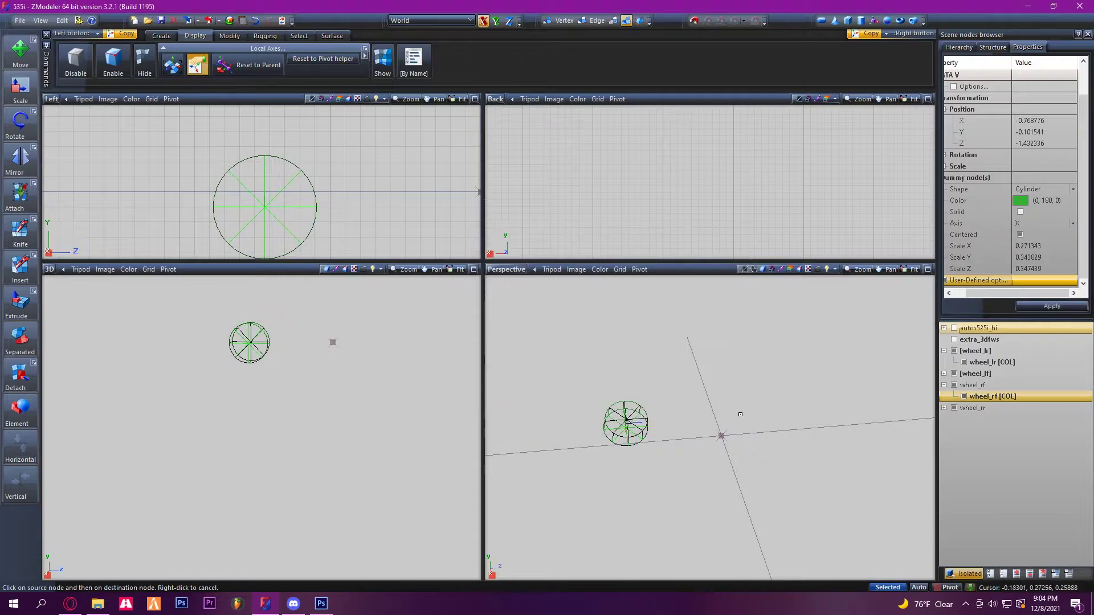
click(1033, 306)
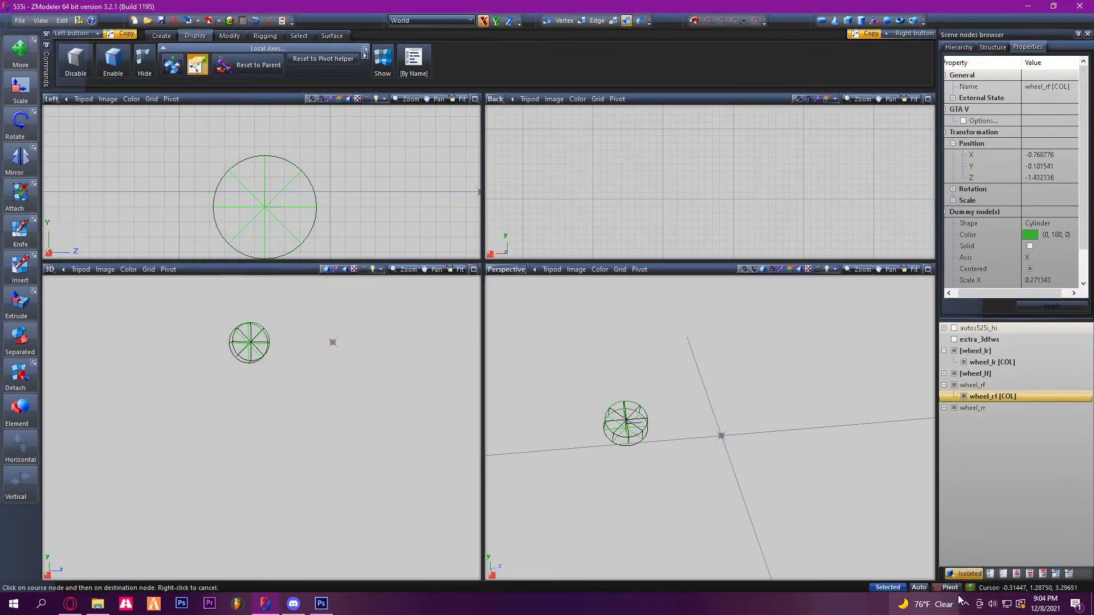
Turn off isolation, collapse the wheel nodes, then expand autos525i_hi, make it visible and open its structure settings.
click(970, 576)
click(944, 385)
click(944, 351)
click(981, 351)
click(977, 328)
click(944, 328)
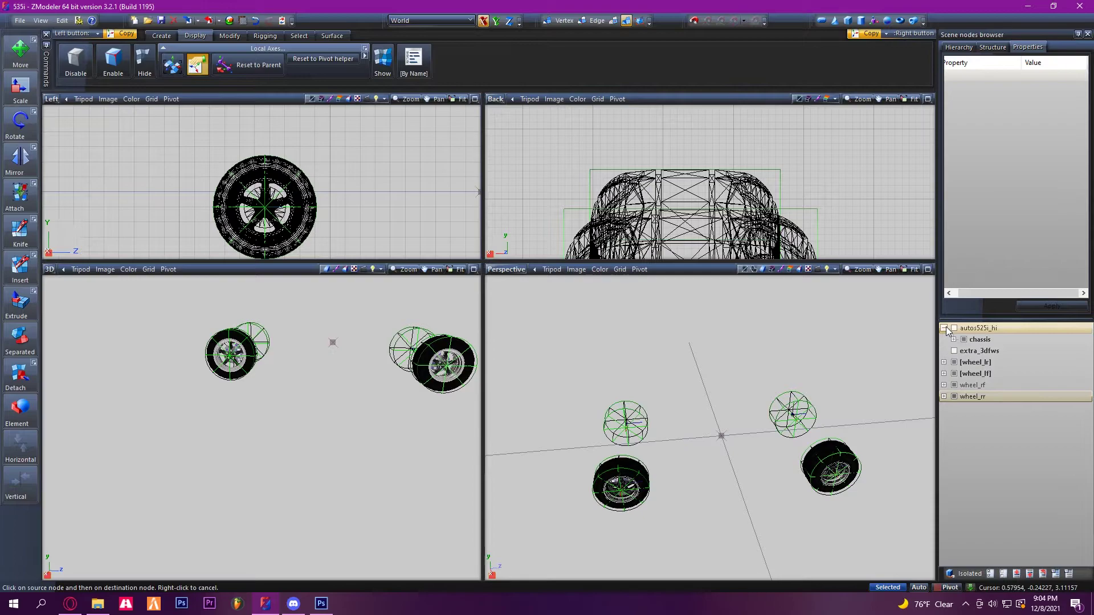
click(953, 328)
click(993, 48)
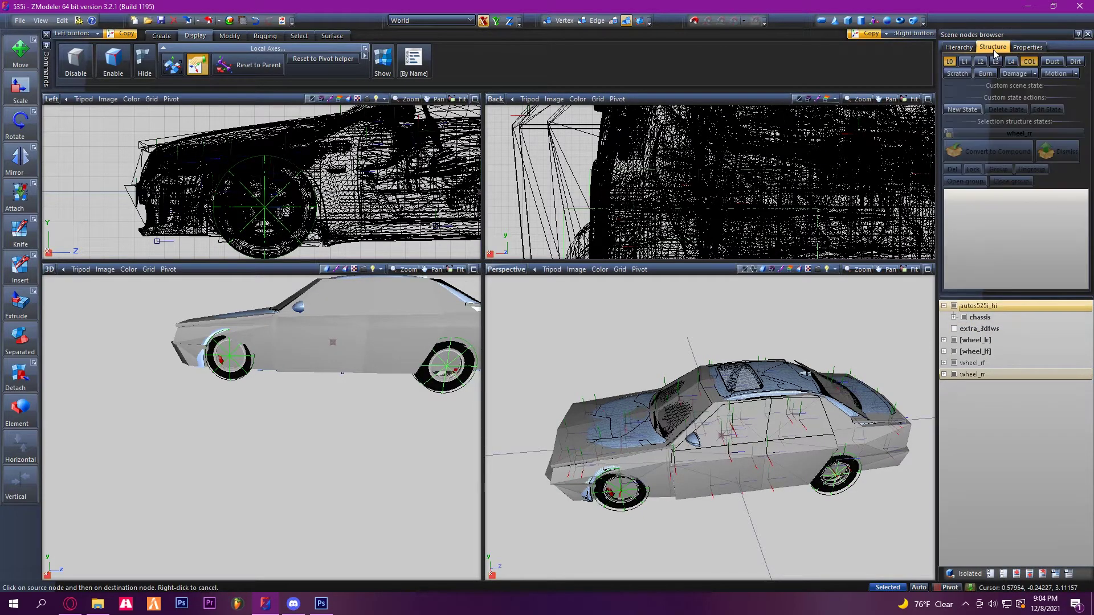
Expand the chassis node and turn off the COL display so the L0 body is shown without collisions.
click(980, 317)
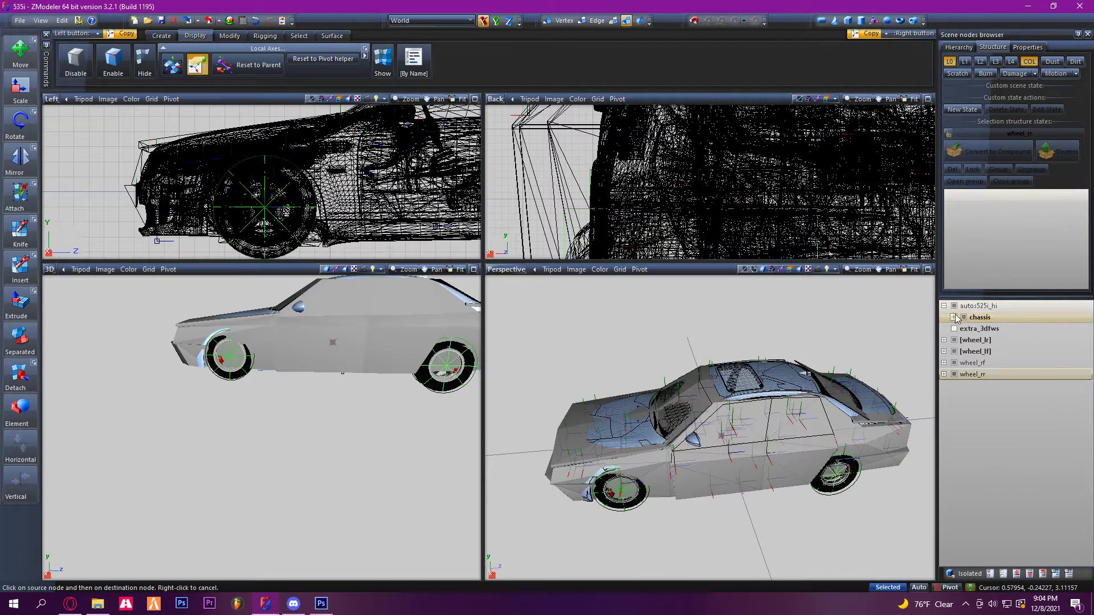
click(953, 317)
click(1028, 62)
scroll(1048, 456, down, 15)
Examine the fit of the new wheels and the brake calipers along the car's side, closing in on the front wheel.
middle_drag(724, 444, 872, 430)
scroll(798, 356, up, 3)
middle_drag(798, 356, 739, 344)
scroll(739, 344, down, 1)
middle_drag(685, 440, 645, 508)
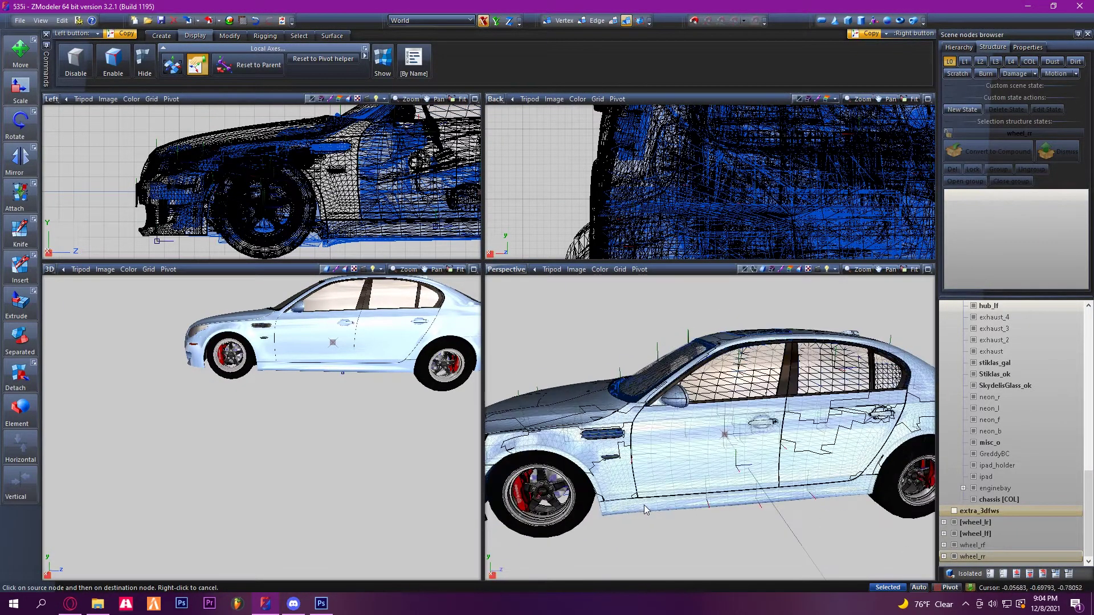
middle_drag(757, 490, 666, 467)
middle_drag(922, 447, 799, 442)
scroll(769, 436, up, 2)
scroll(799, 443, up, 3)
scroll(799, 442, down, 1)
mouse_move(888, 450)
middle_down()
mouse_move(816, 448)
mouse_move(883, 453)
mouse_move(880, 430)
middle_up()
scroll(816, 448, down, 2)
scroll(883, 453, down, 2)
scroll(627, 440, up, 10)
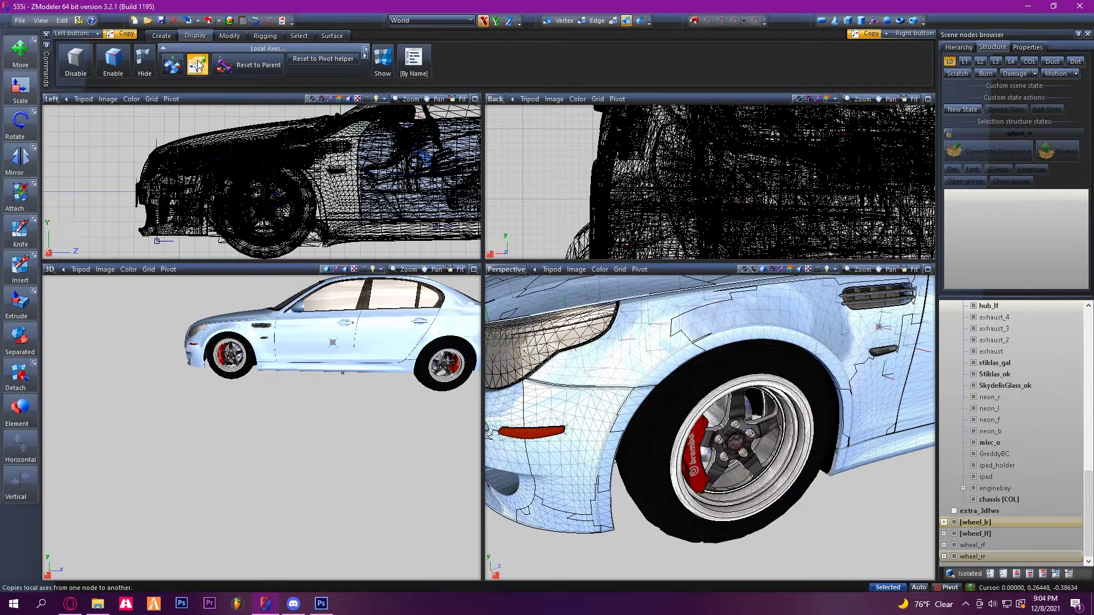
Copy the local axes of wheel_lf to the brake caliper hub_lf in isolated view, with Keep Object enabled and Both selected.
click(364, 47)
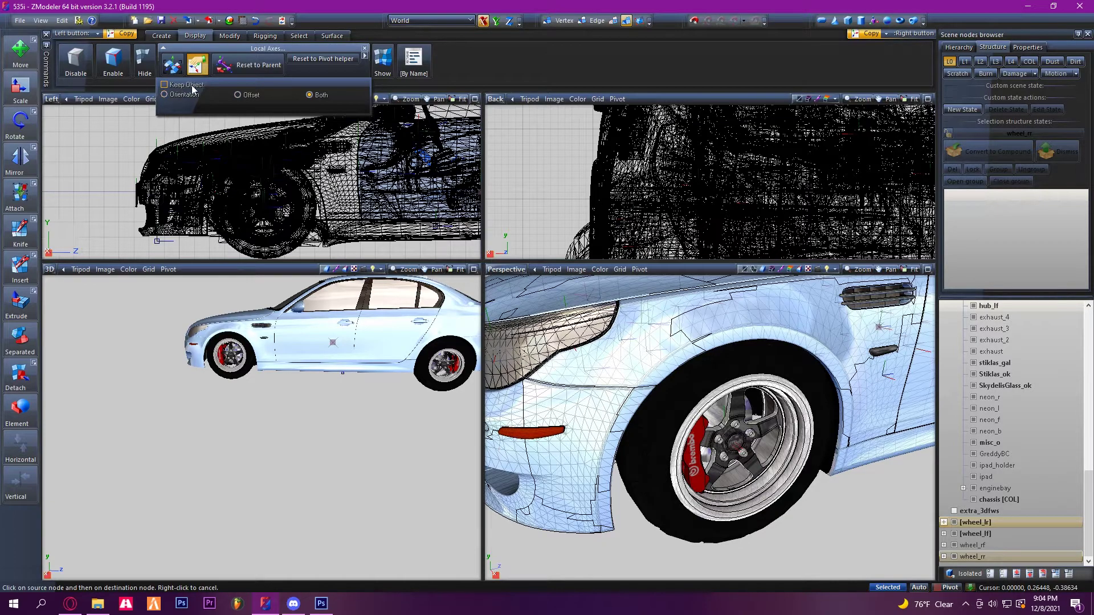
click(959, 574)
click(990, 534)
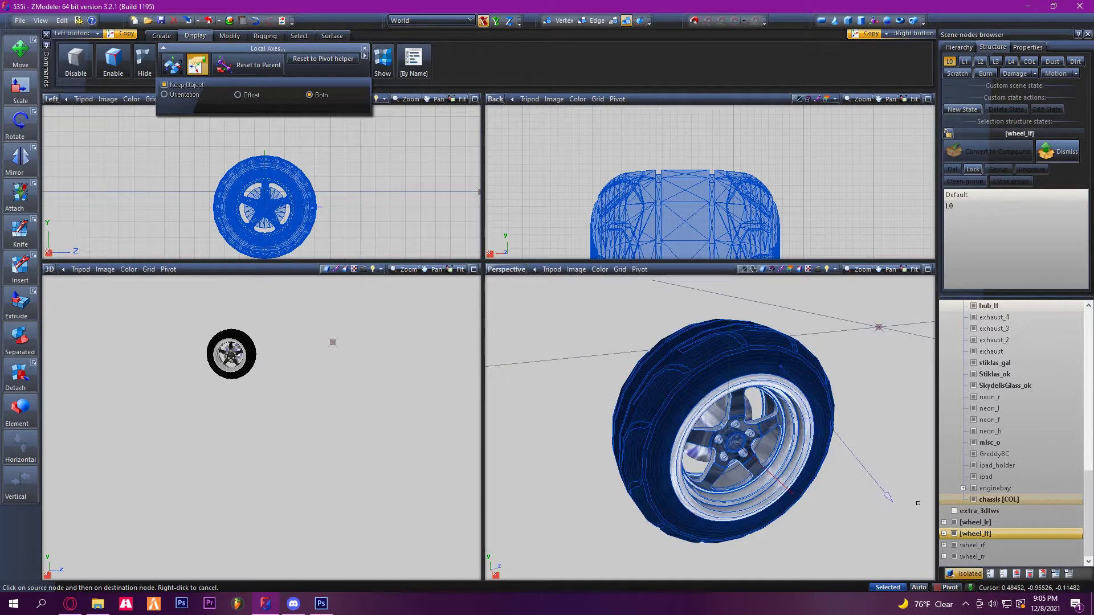
click(783, 369)
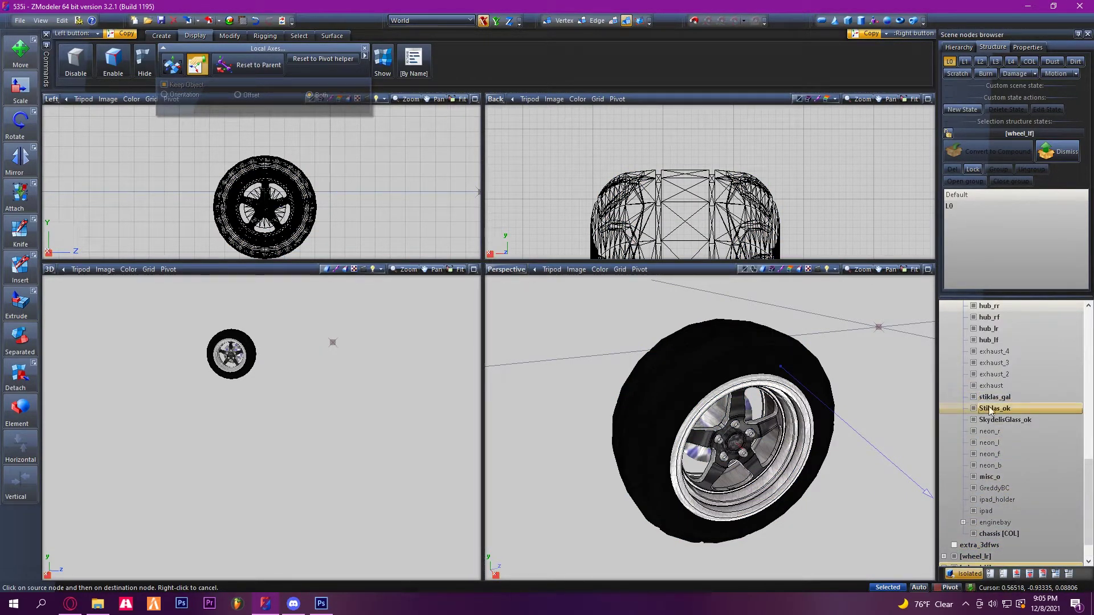
scroll(1003, 408, up, 2)
click(988, 374)
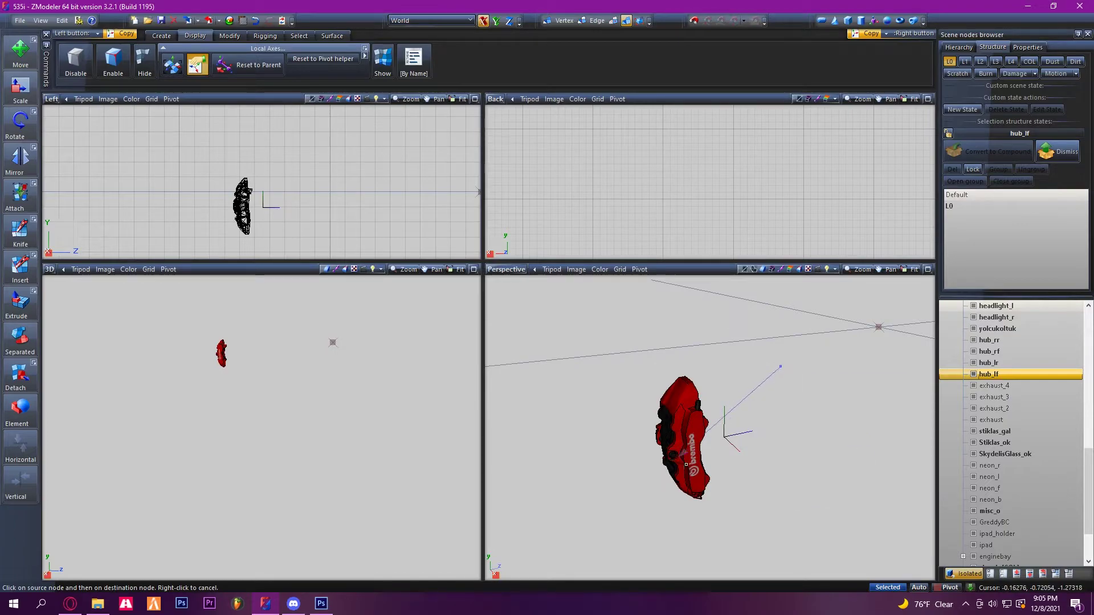
click(707, 465)
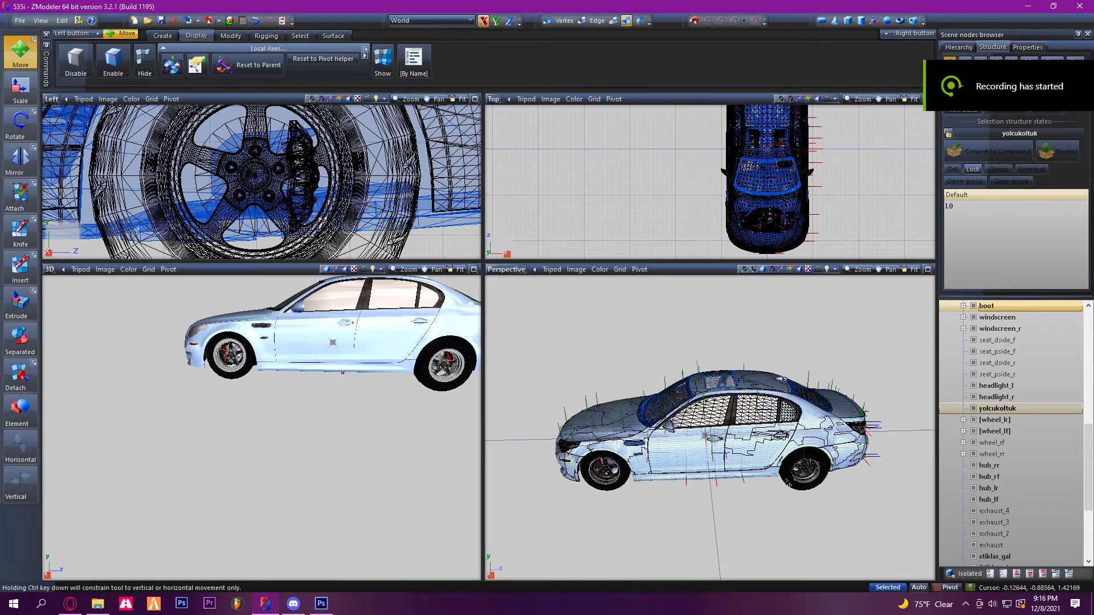
middle_drag(756, 527, 729, 516)
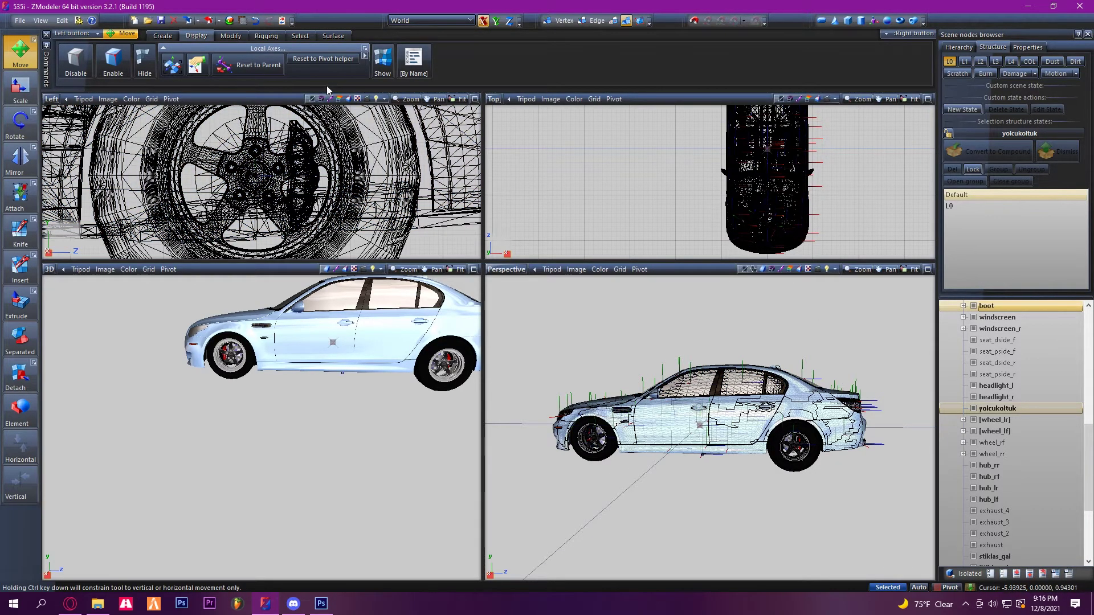
scroll(387, 171, down, 5)
middle_drag(734, 363, 708, 433)
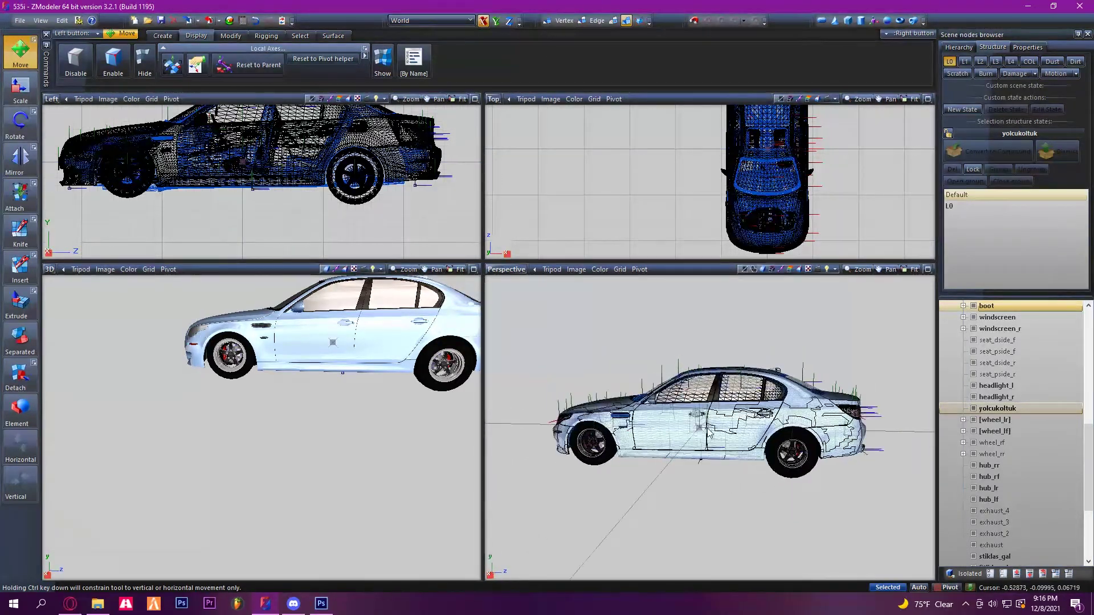